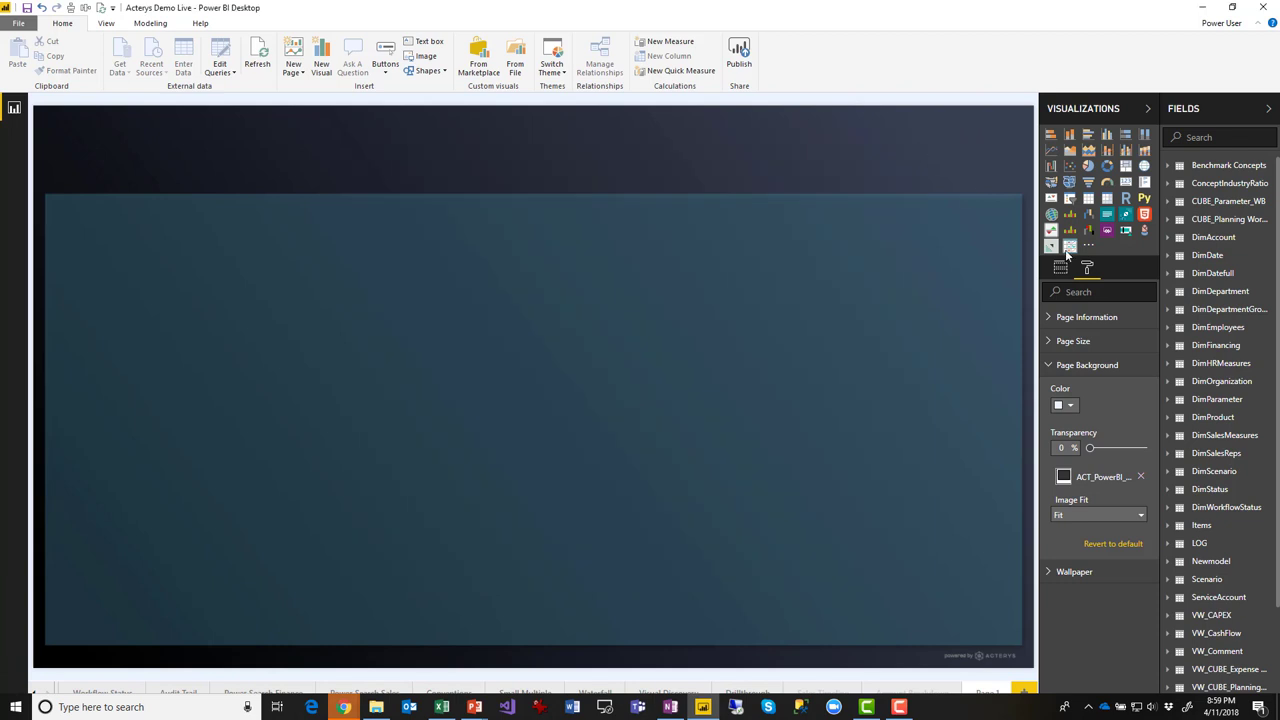
Add a custom KPI visual and stretch it across most of the report page
left_click(1069, 248)
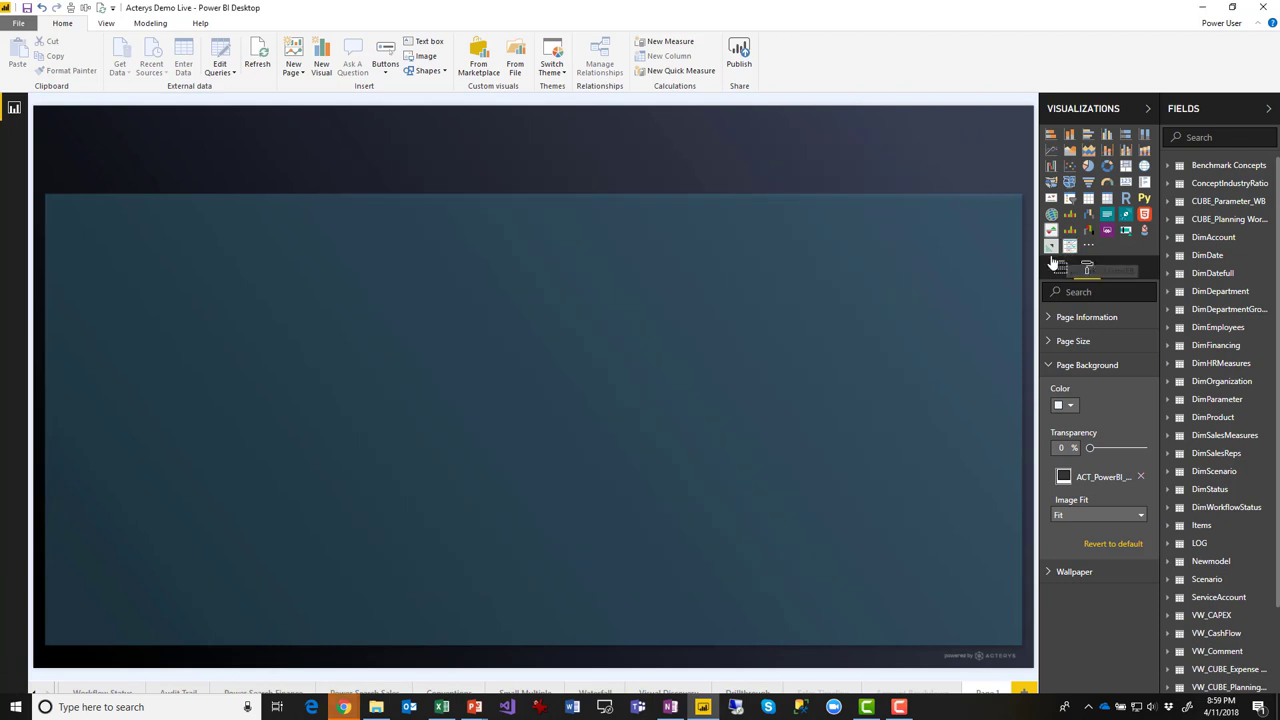
left_click_drag(138, 114, 151, 211)
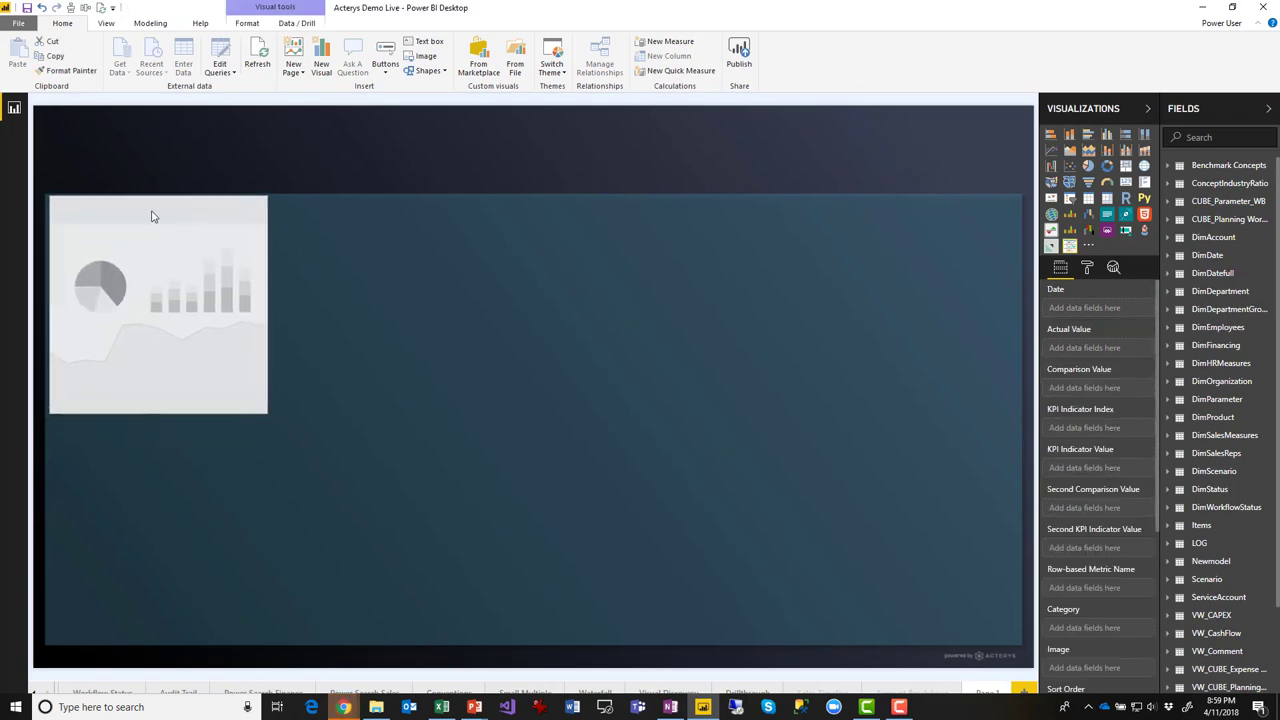
left_click_drag(265, 410, 1005, 648)
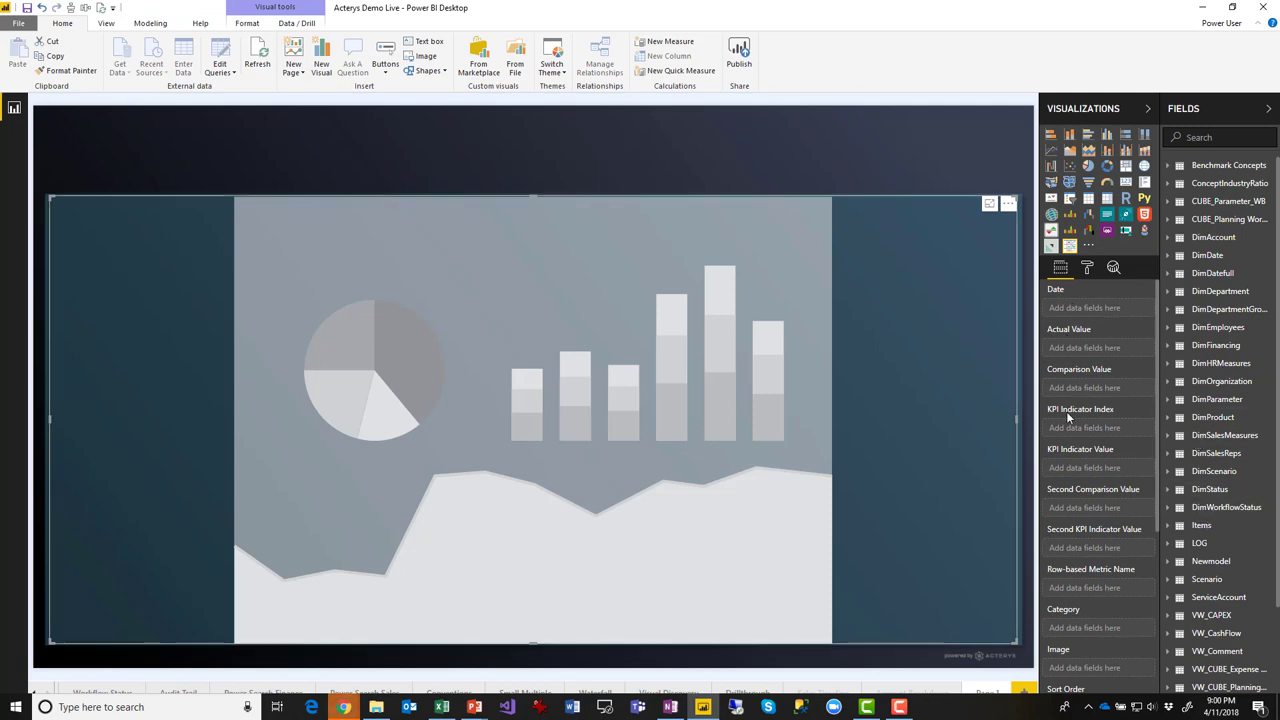
Expand the DimDate table in the Fields pane to show its fields
scroll(1220, 376, "down", 2)
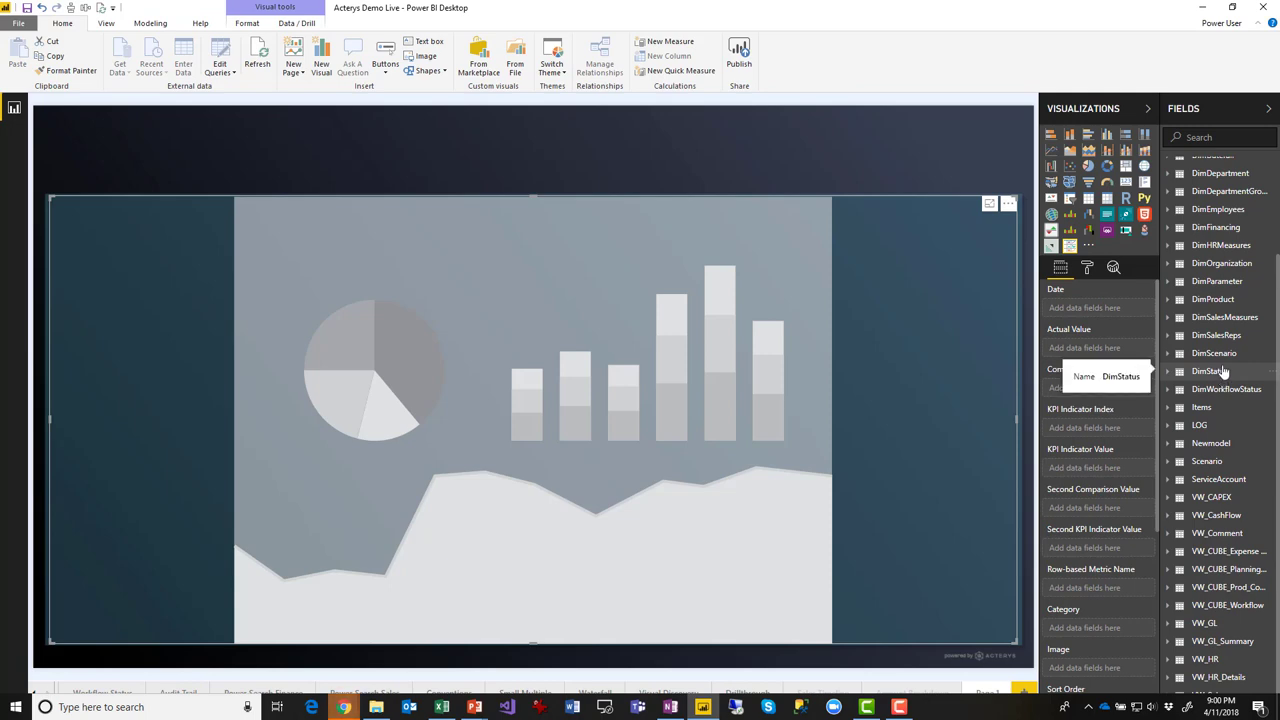
scroll(1218, 376, "up", 2)
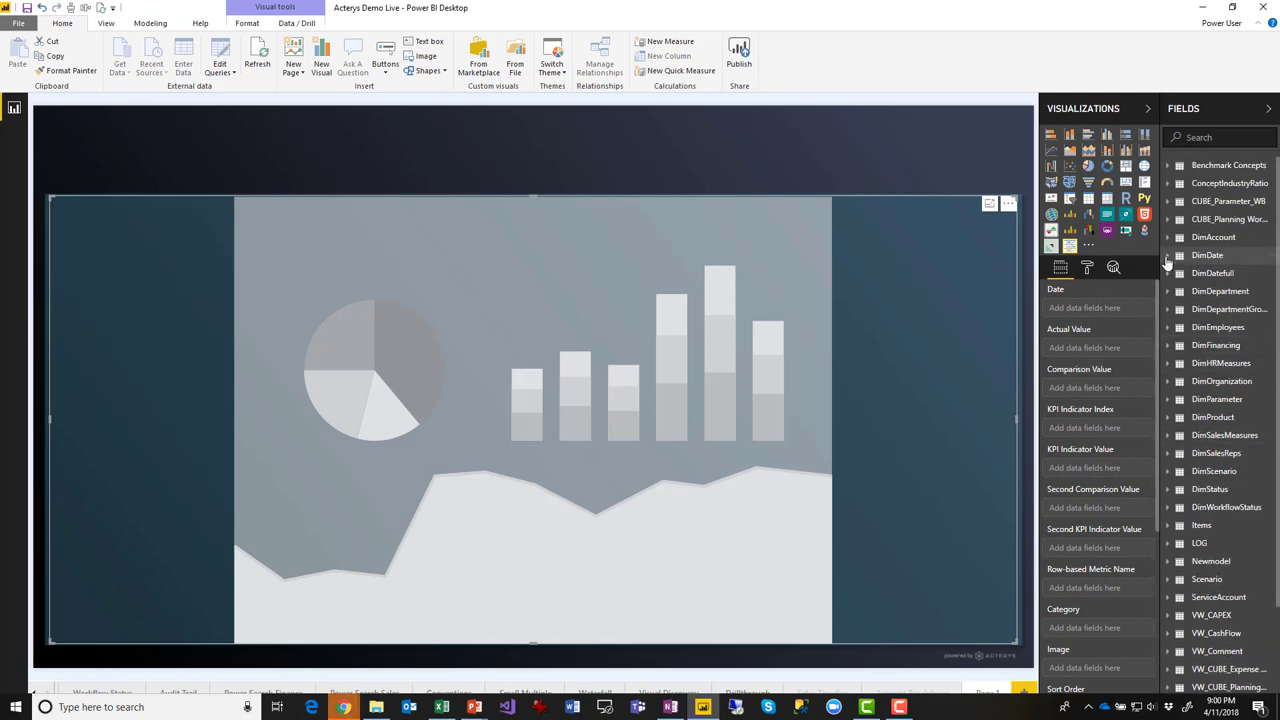
left_click(1168, 256)
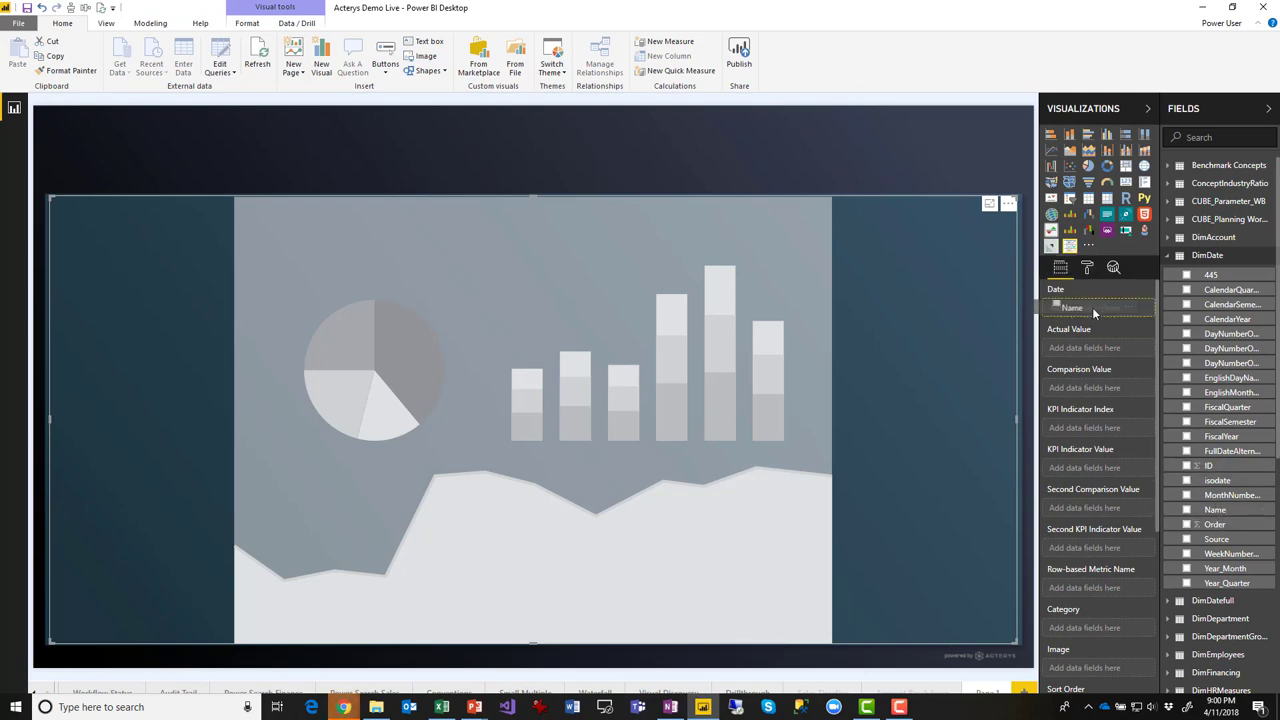
Bind DimDate Name to Date, VW_GL AC to Actual Value and BU to Comparison Value
left_click_drag(1094, 321, 1093, 318)
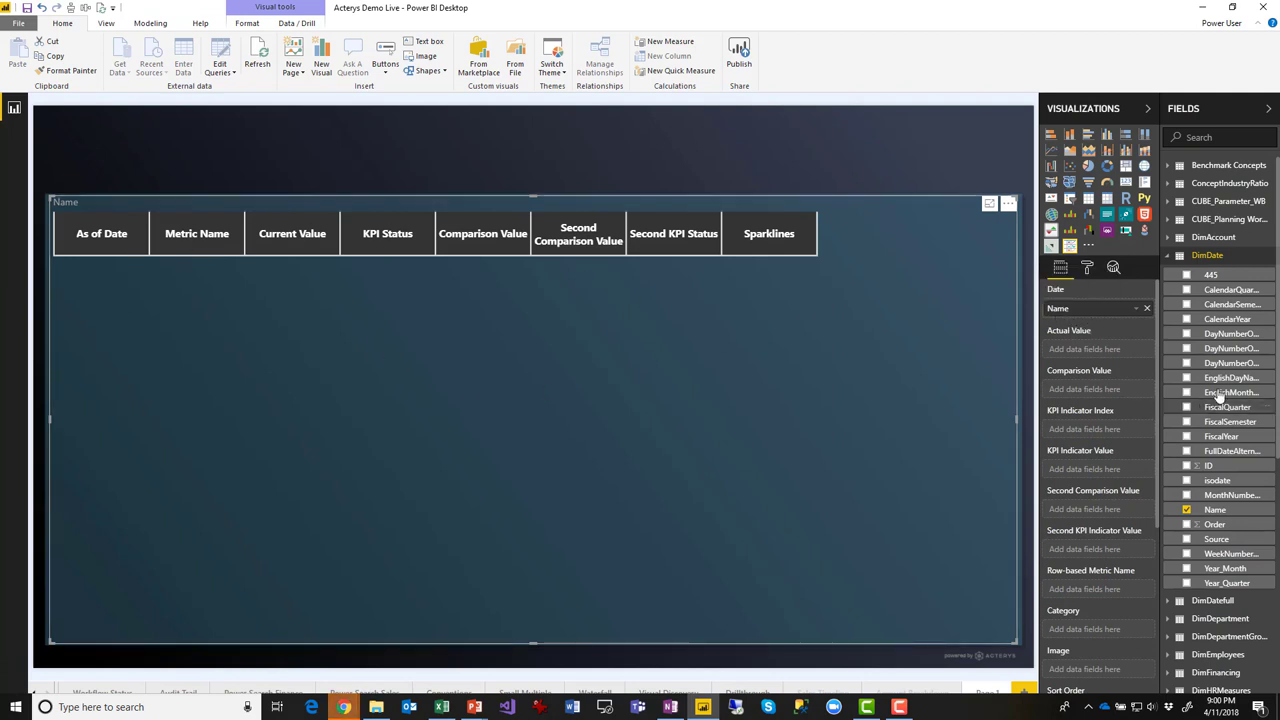
scroll(1219, 396, "down", 5)
scroll(1219, 398, "down", 1)
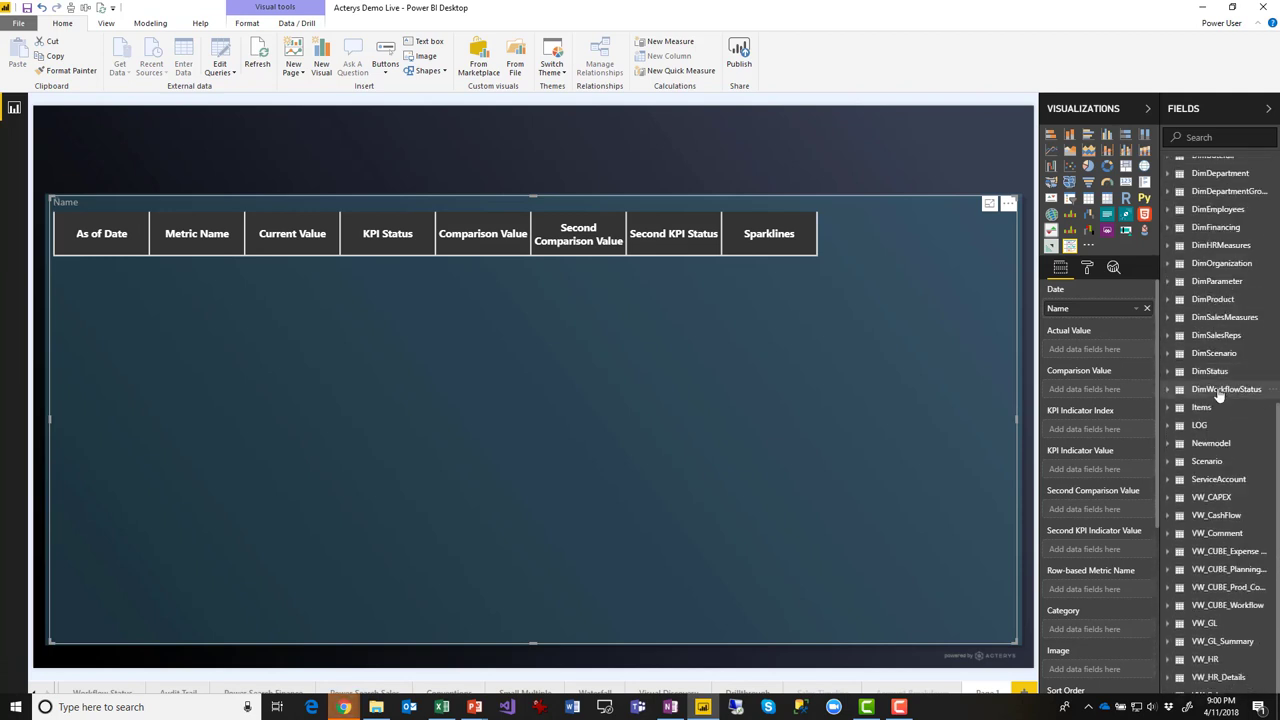
left_click(1204, 623)
scroll(1218, 400, "down", 5)
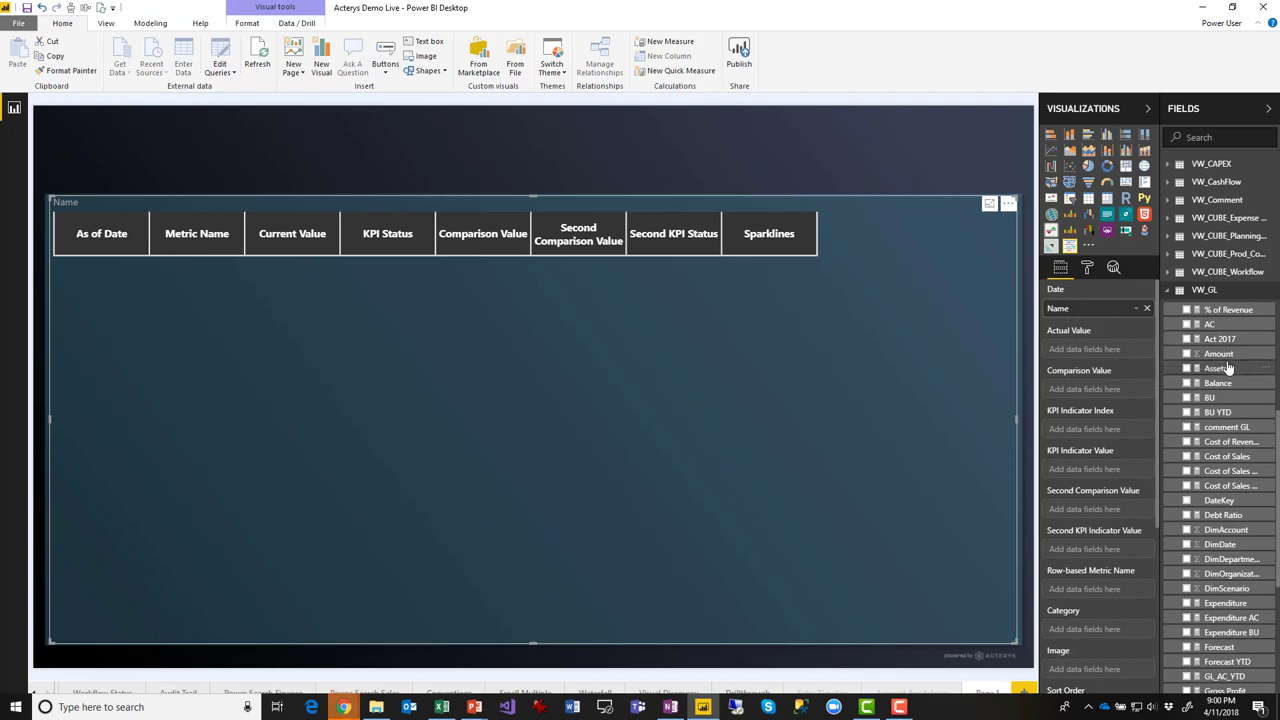
left_click_drag(1212, 325, 1105, 349)
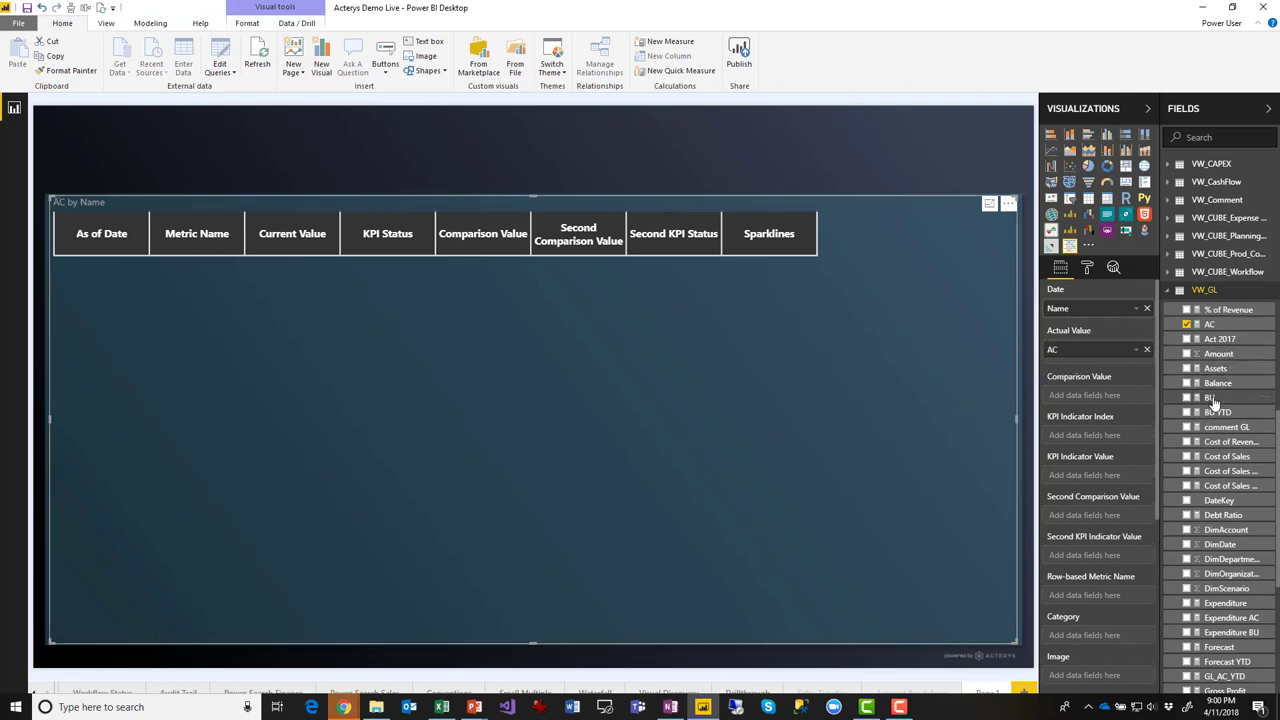
left_click_drag(1108, 402, 1106, 404)
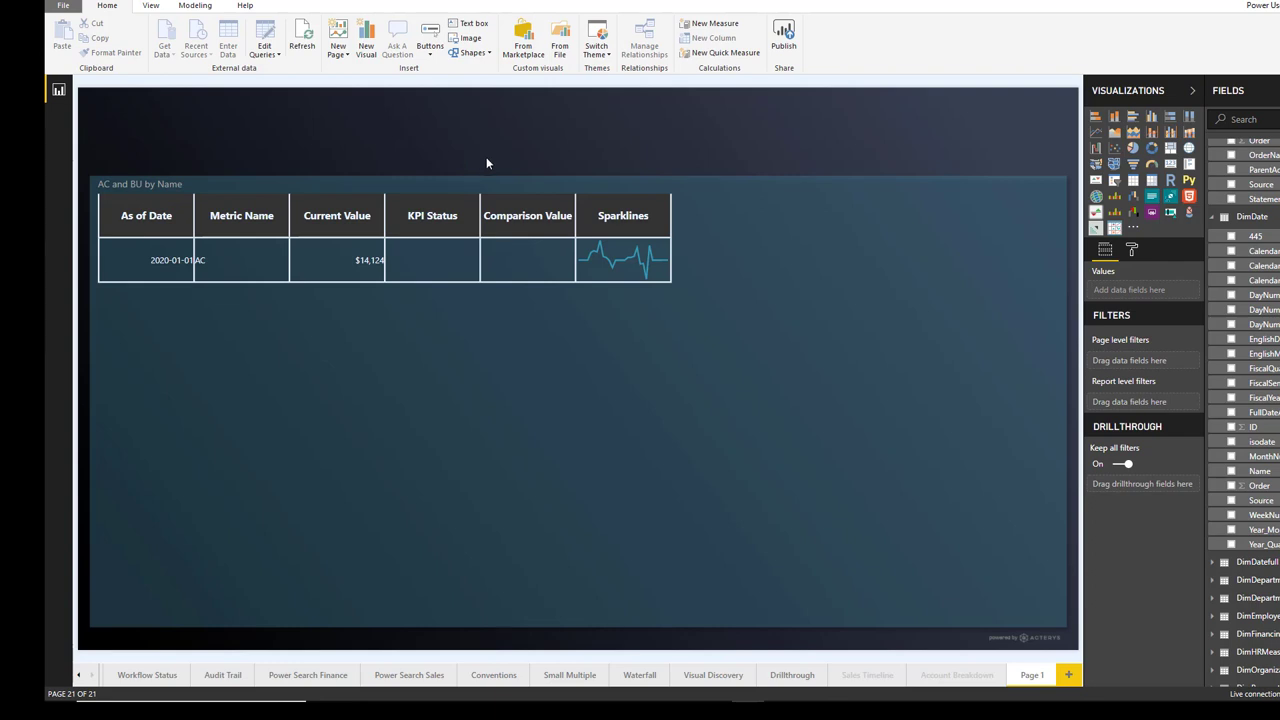
Preview the enlarged AC trend chart, then filter the field list with 'account'
left_click(812, 263)
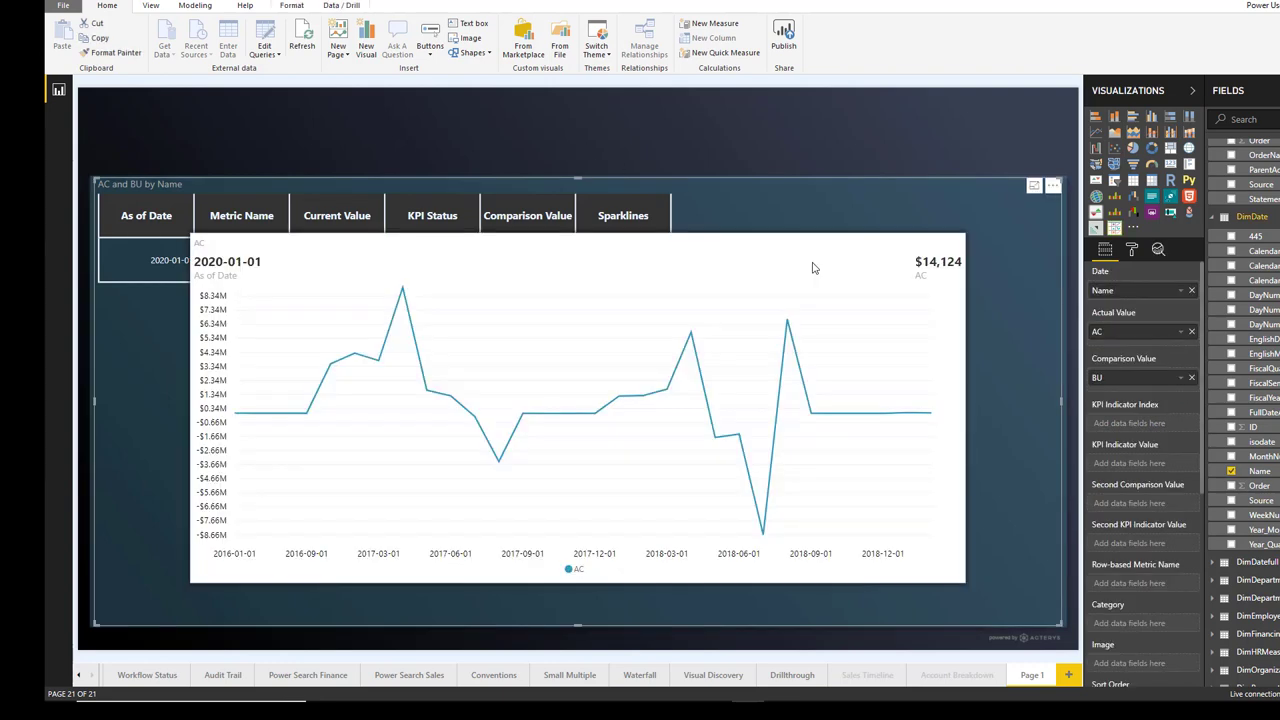
left_click(1044, 291)
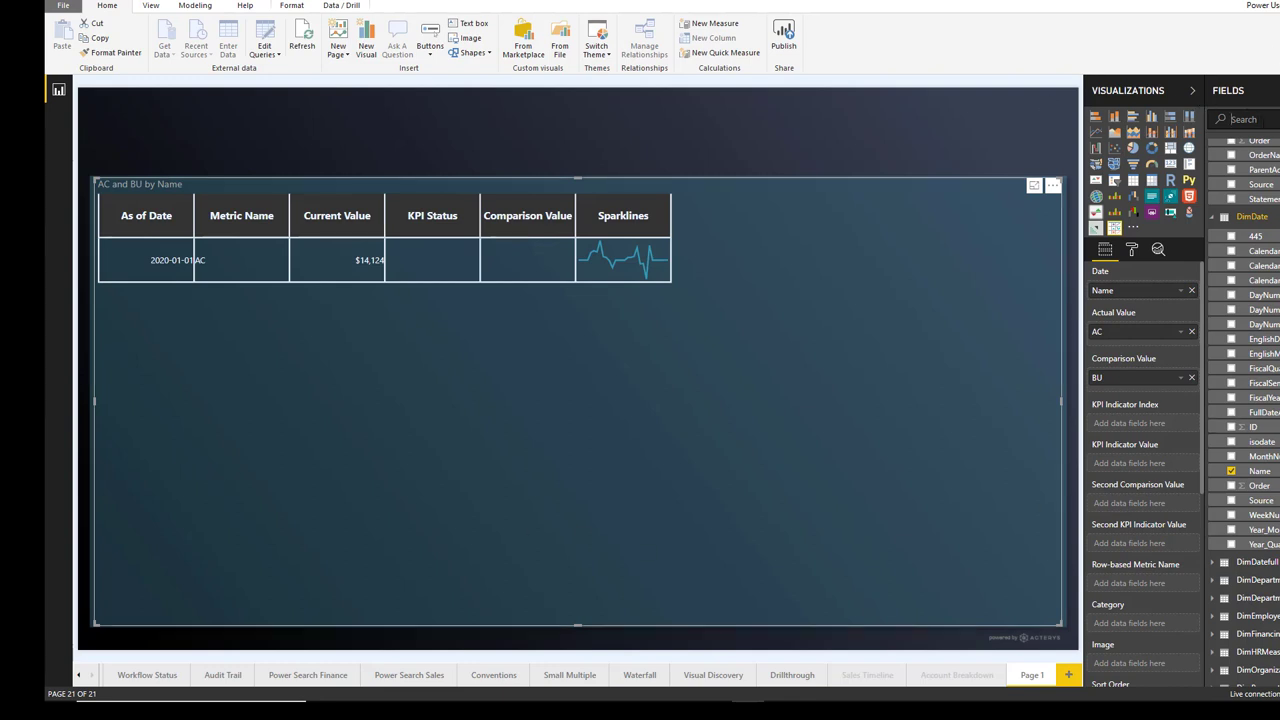
type("account")
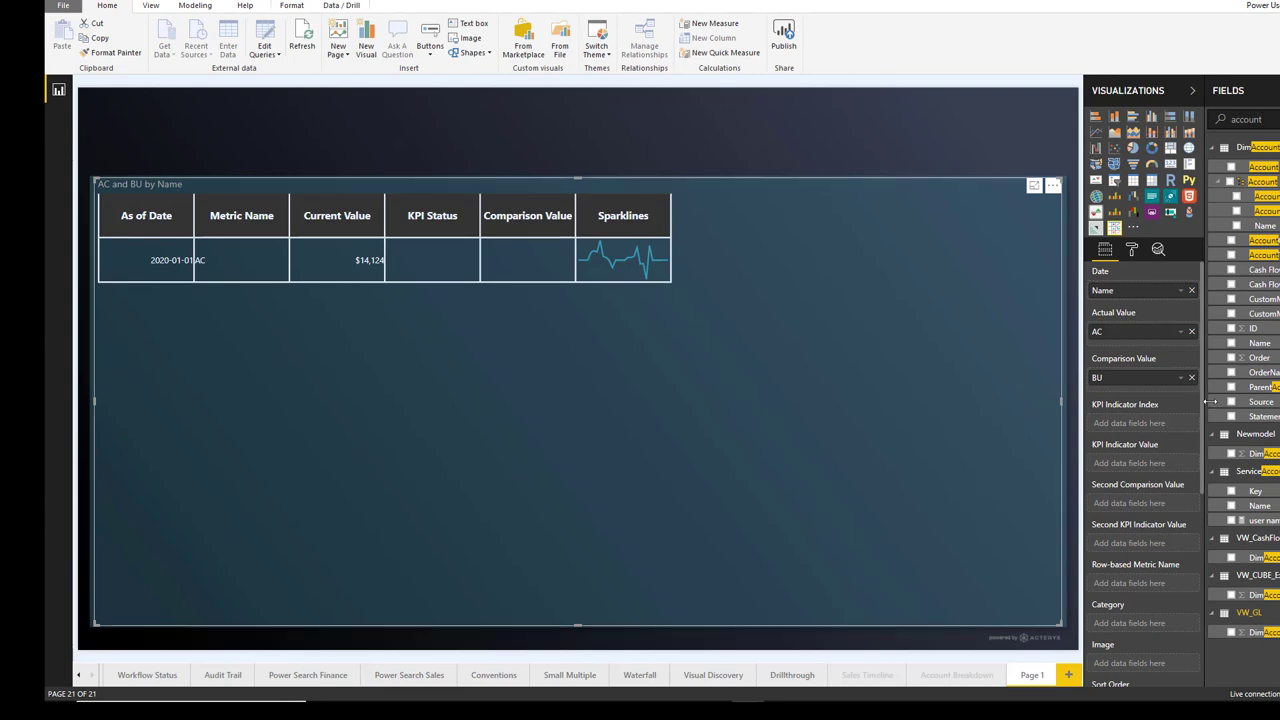
Use DimAccount Name as the row-based metric name, giving one KPI row per account
left_click_drag(1258, 343, 1150, 597)
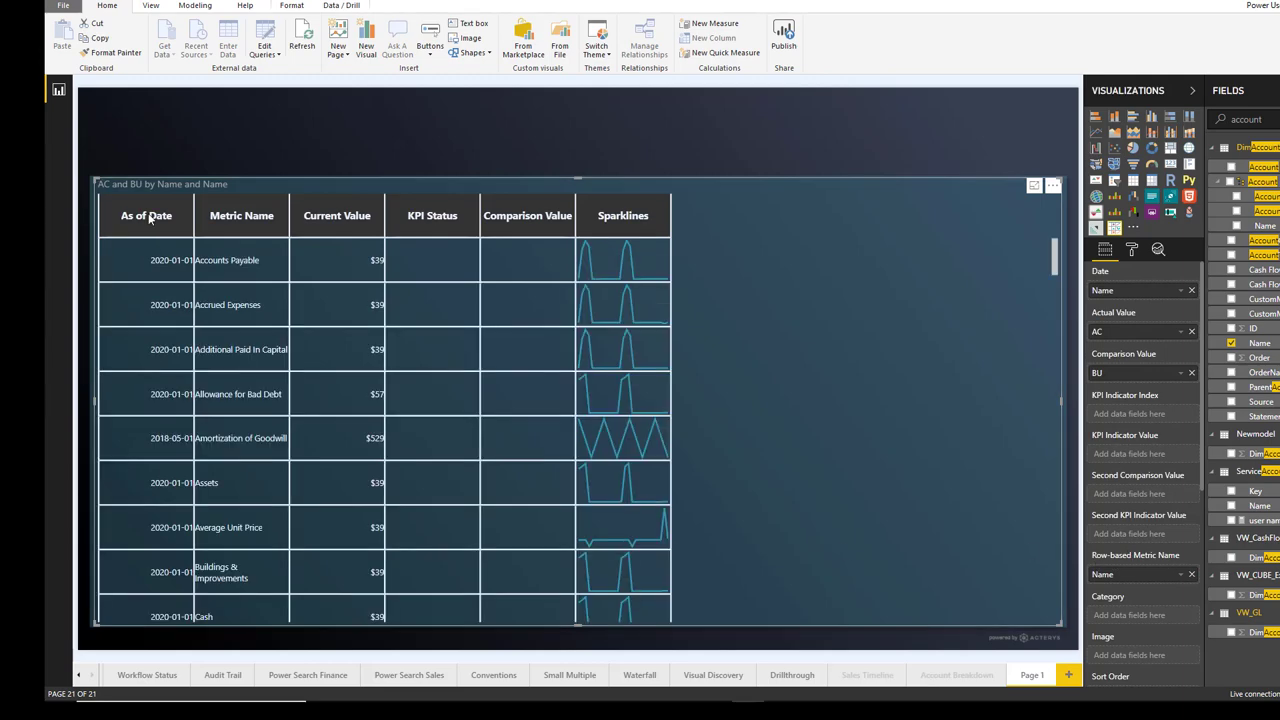
scroll(257, 284, "down", 3)
scroll(257, 286, "down", 12)
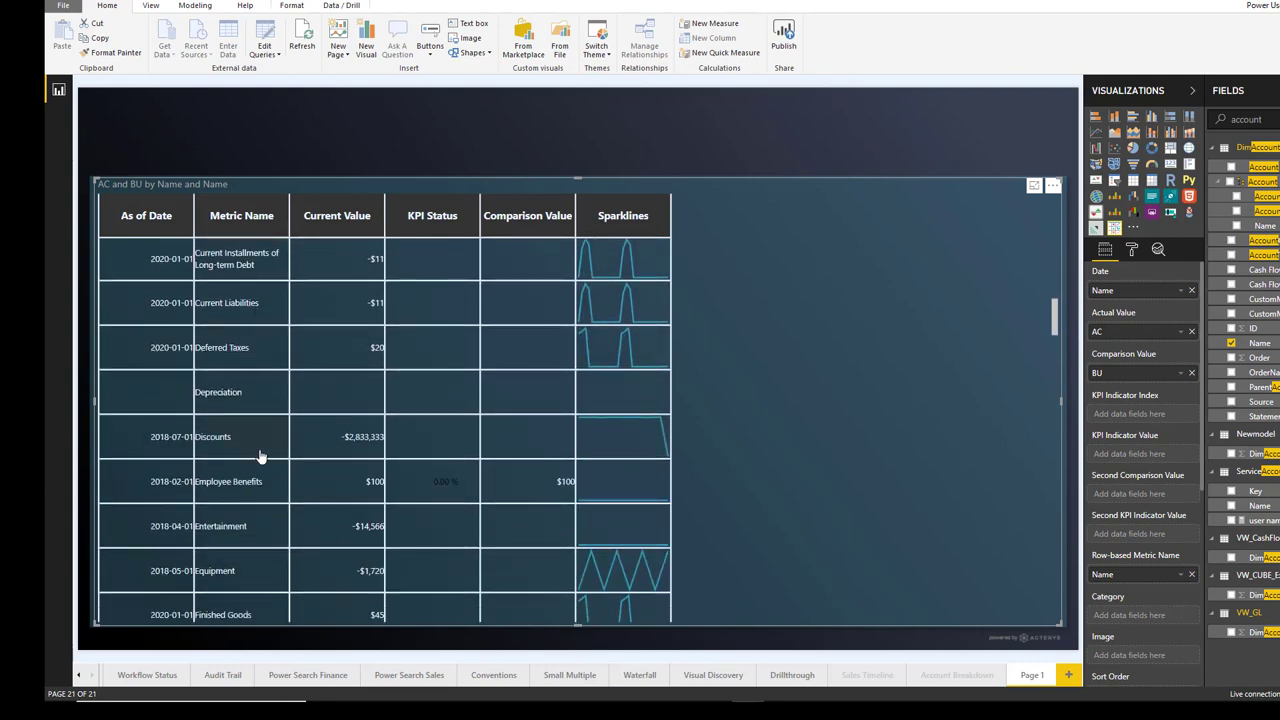
scroll(258, 456, "up", 15)
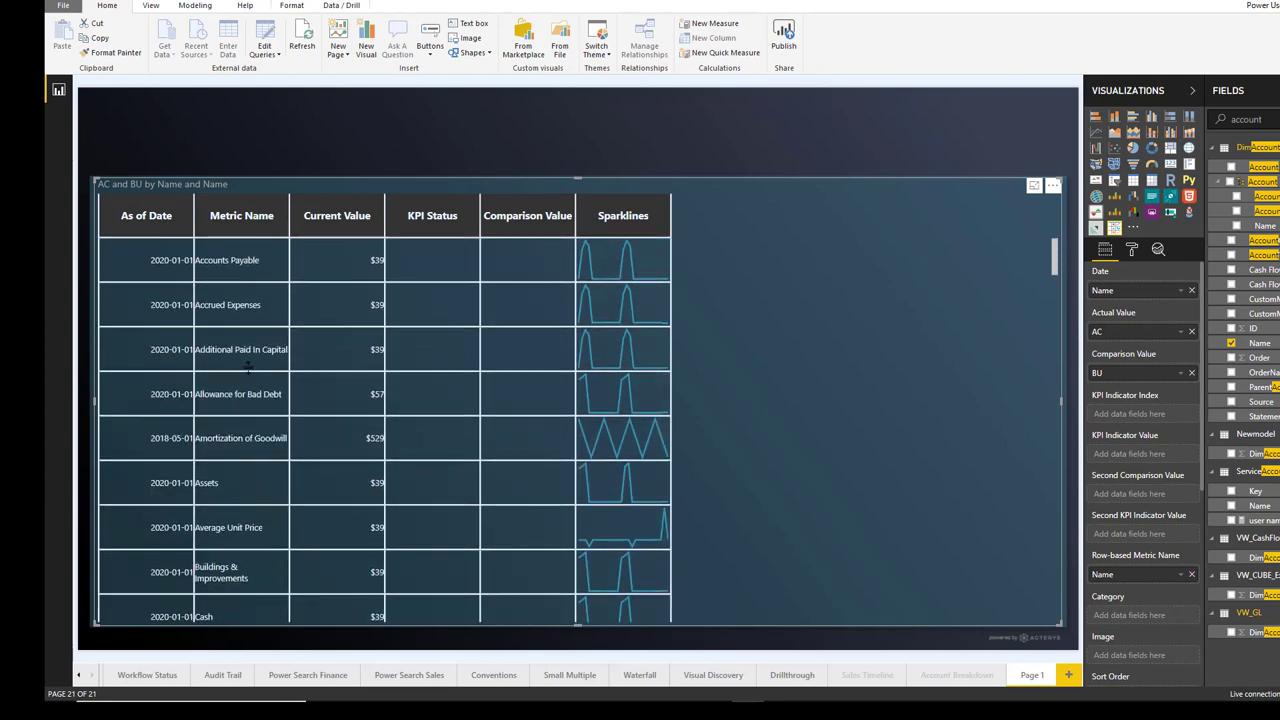
scroll(660, 390, "down", 2)
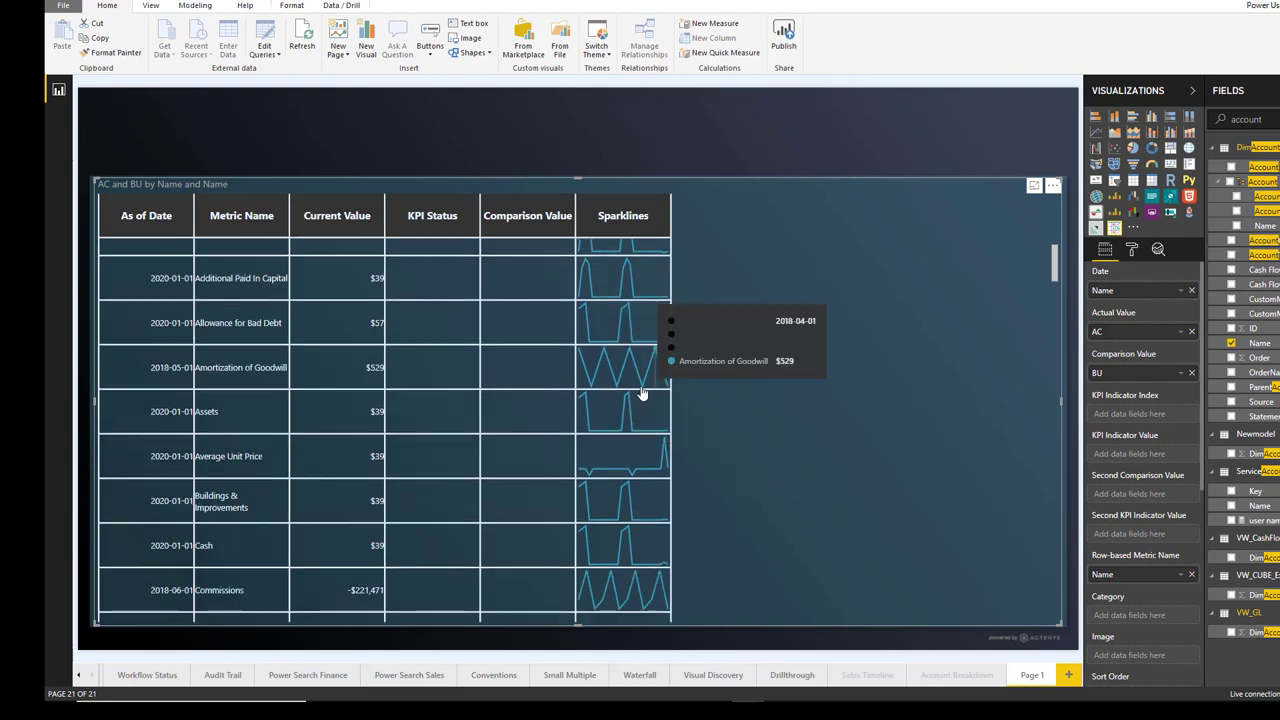
scroll(360, 360, "down", 3)
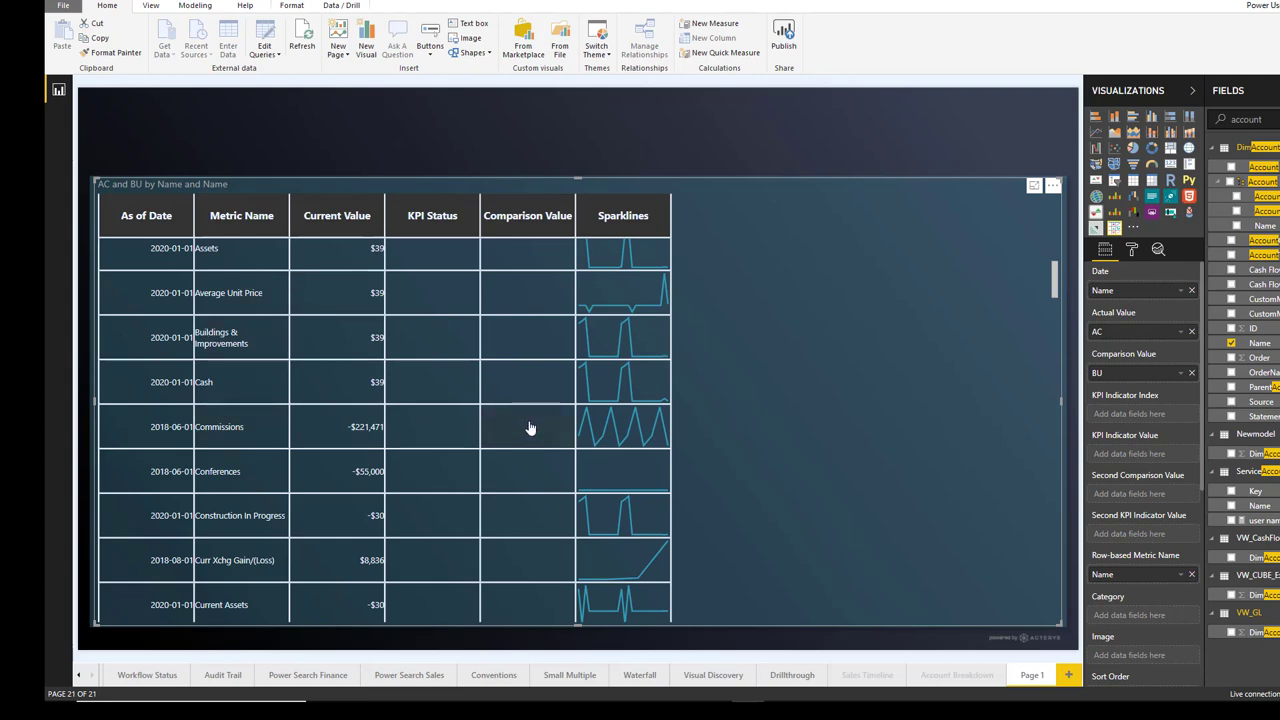
scroll(250, 375, "up", 3)
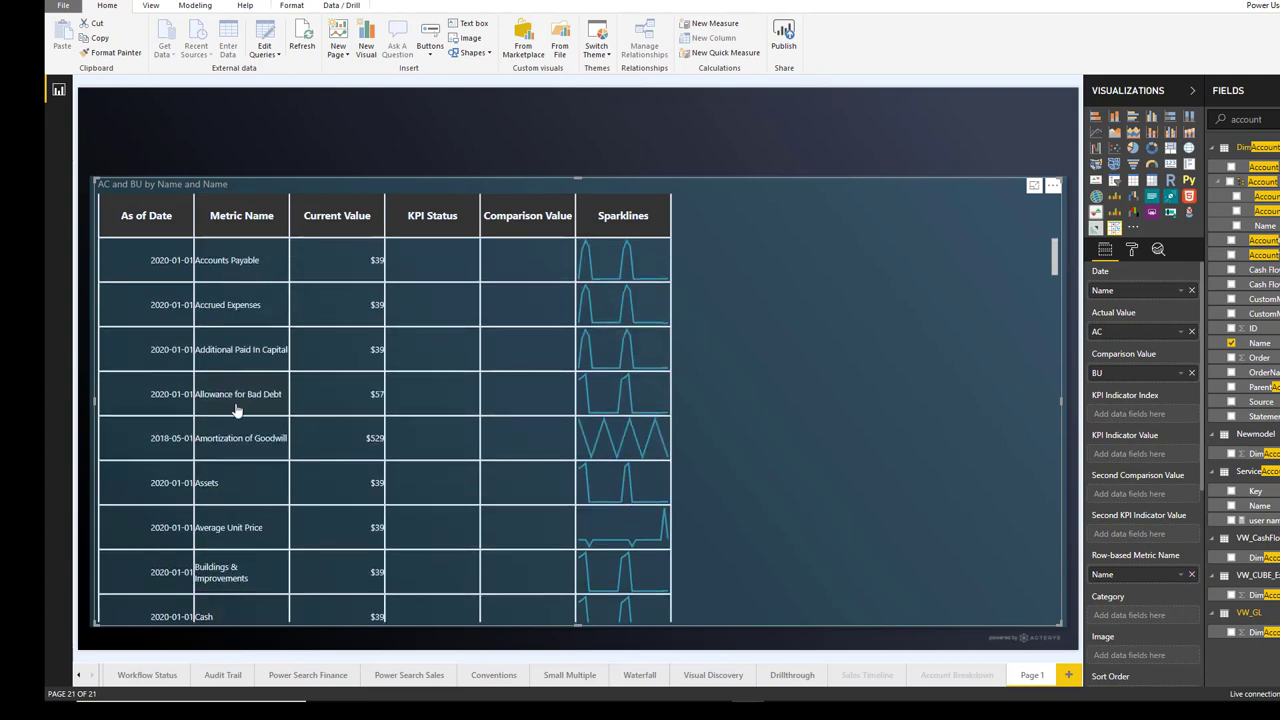
Filter the KPI table to Accounts Payable, Trade Sales, Gain/Loss on Sales of Asset, Interest Income, Intercompany Sales and Discounts
scroll(1137, 577, "down", 5)
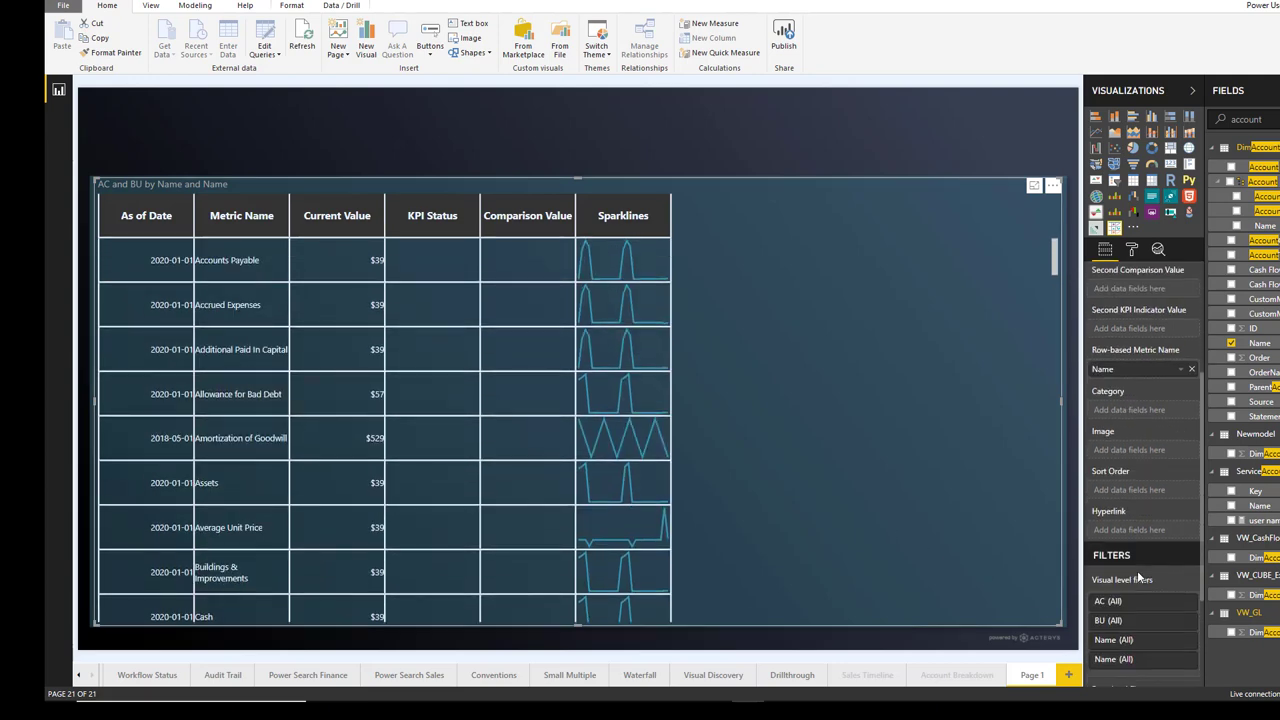
left_click(1159, 609)
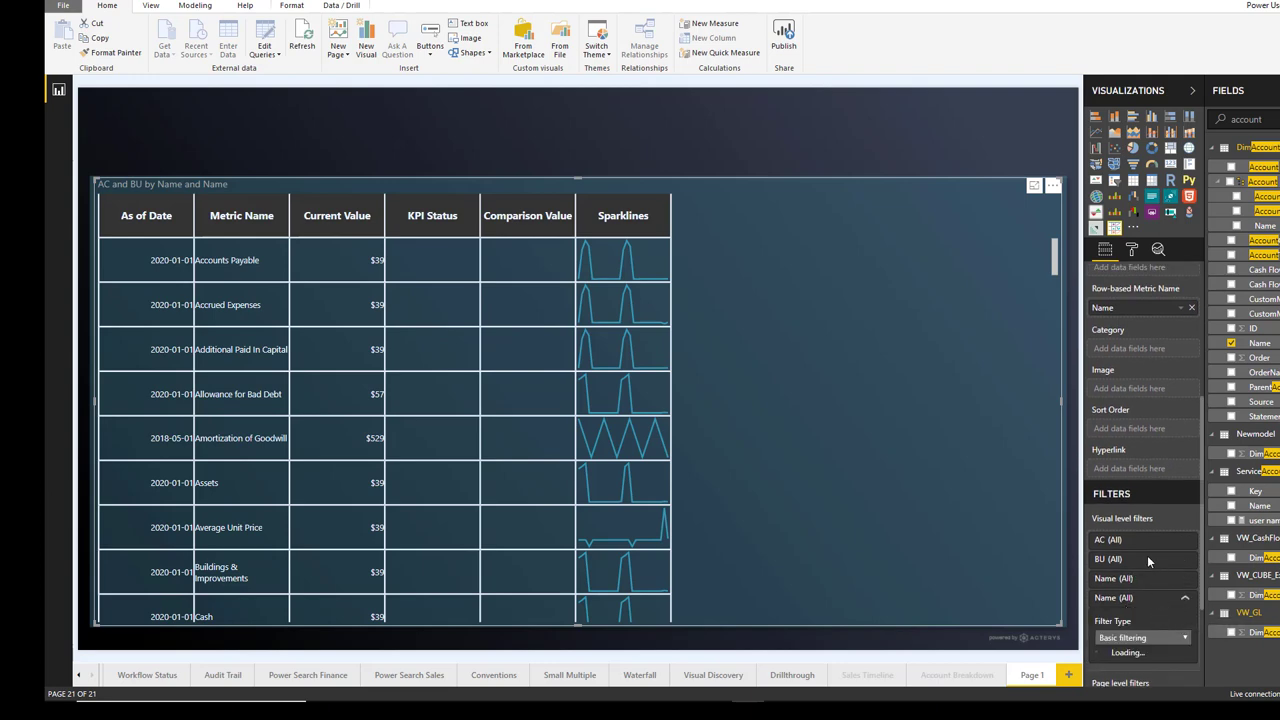
scroll(1147, 555, "down", 5)
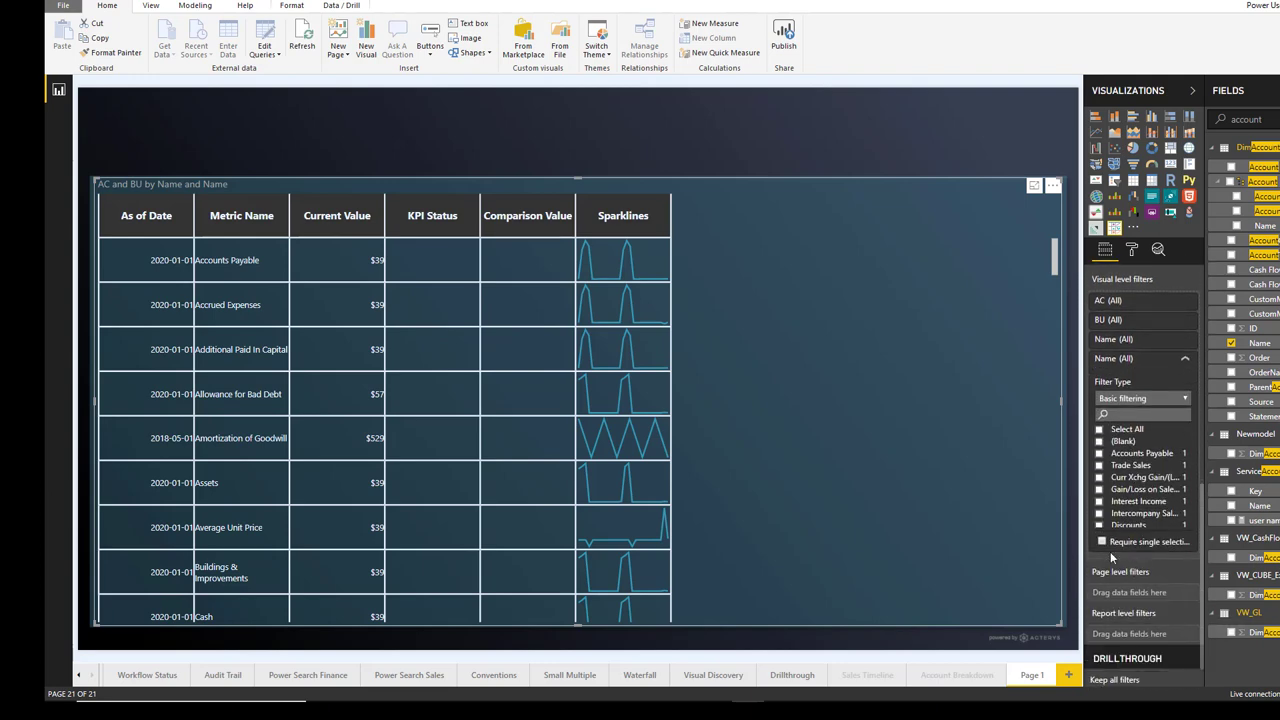
left_click(1100, 469)
left_click(1099, 465)
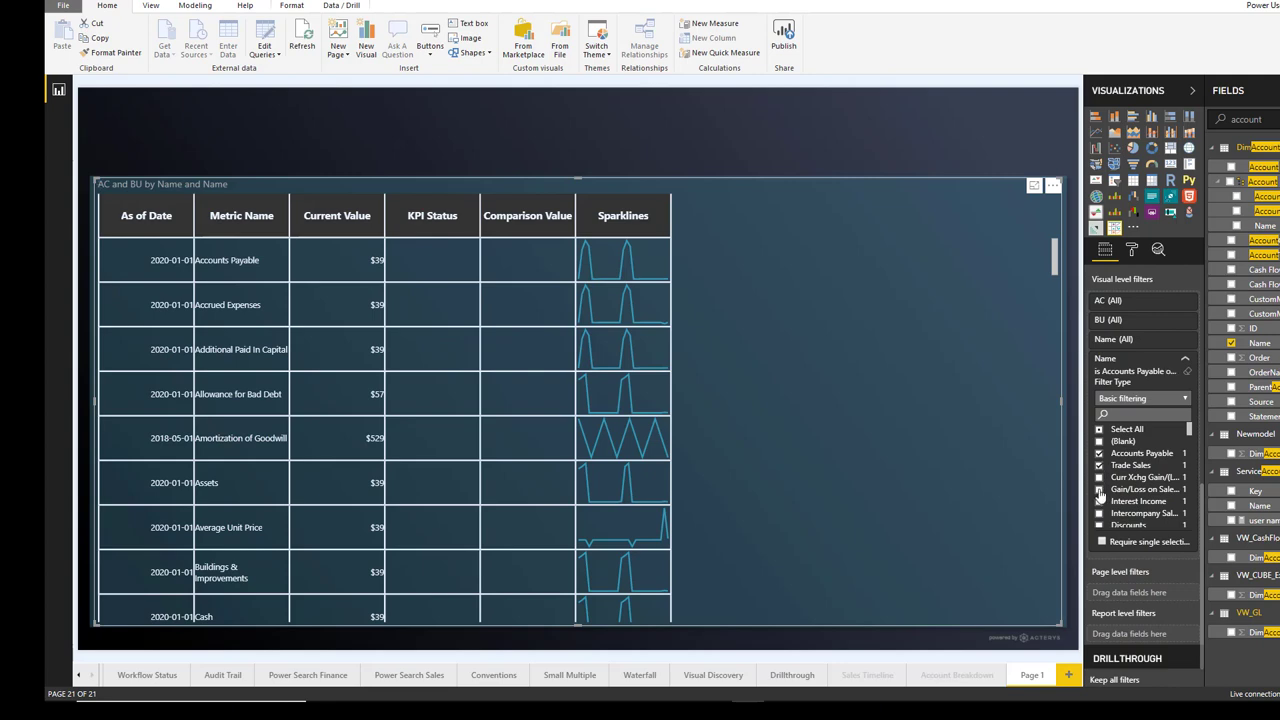
left_click(1099, 489)
left_click(1099, 501)
left_click(1100, 526)
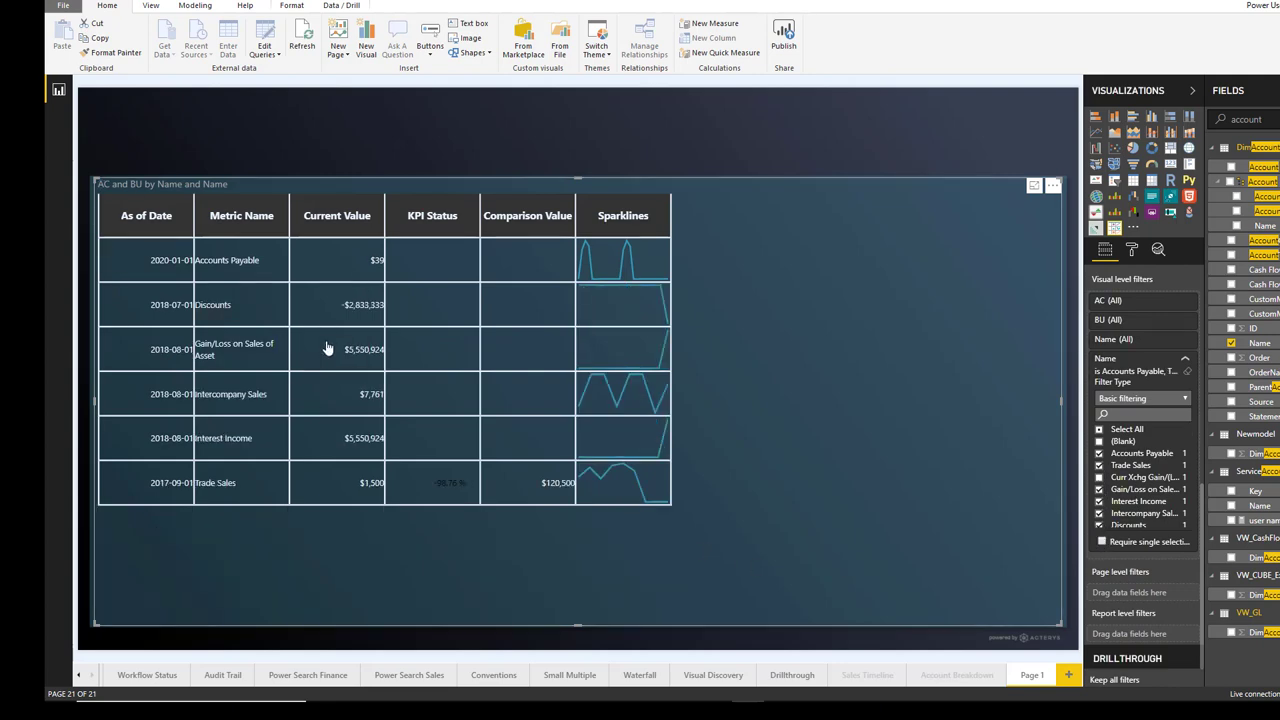
left_click(502, 141)
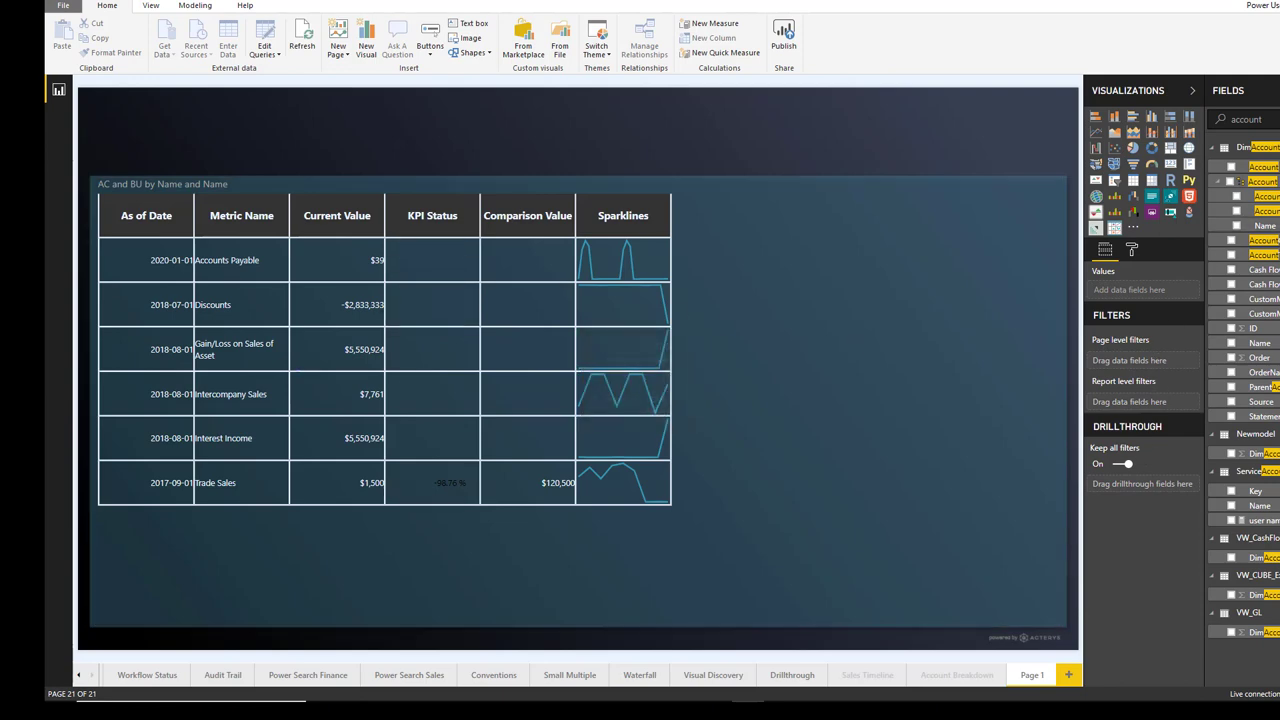
Search the fields for 'indicator' and show the Status Indicator measure's formula
key("ctrl+a")
type("indicator")
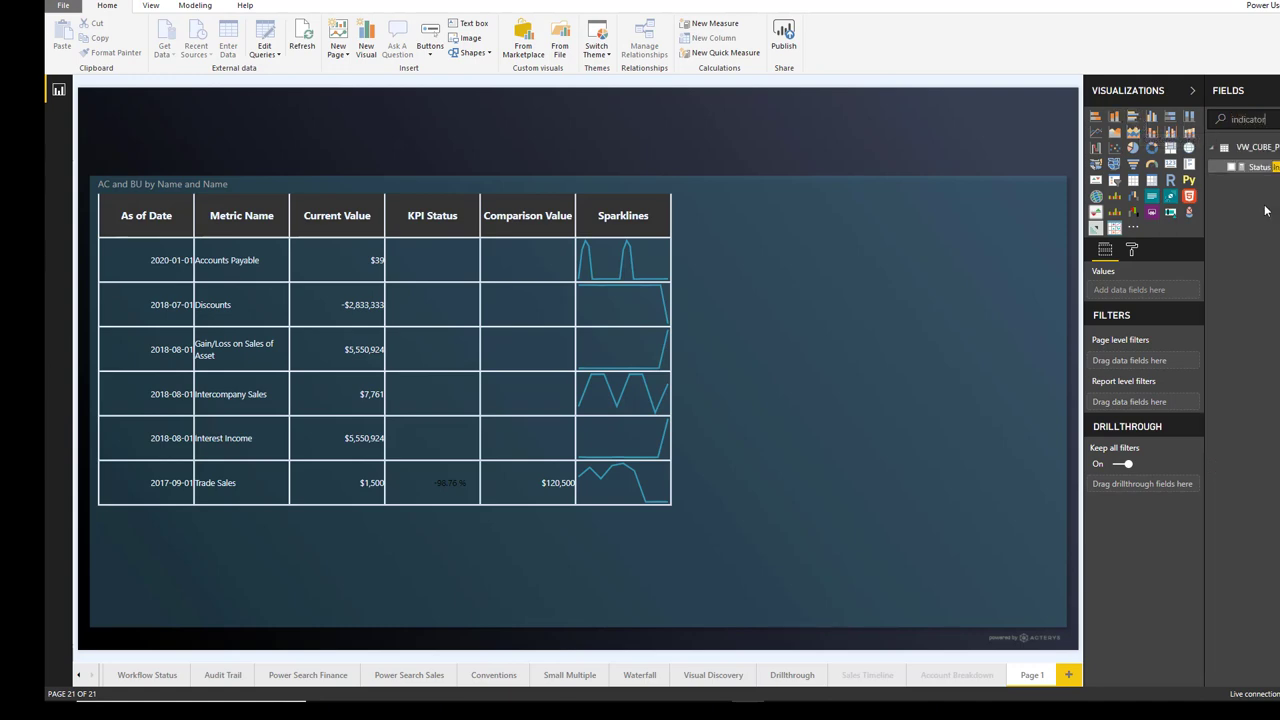
left_click(1268, 166)
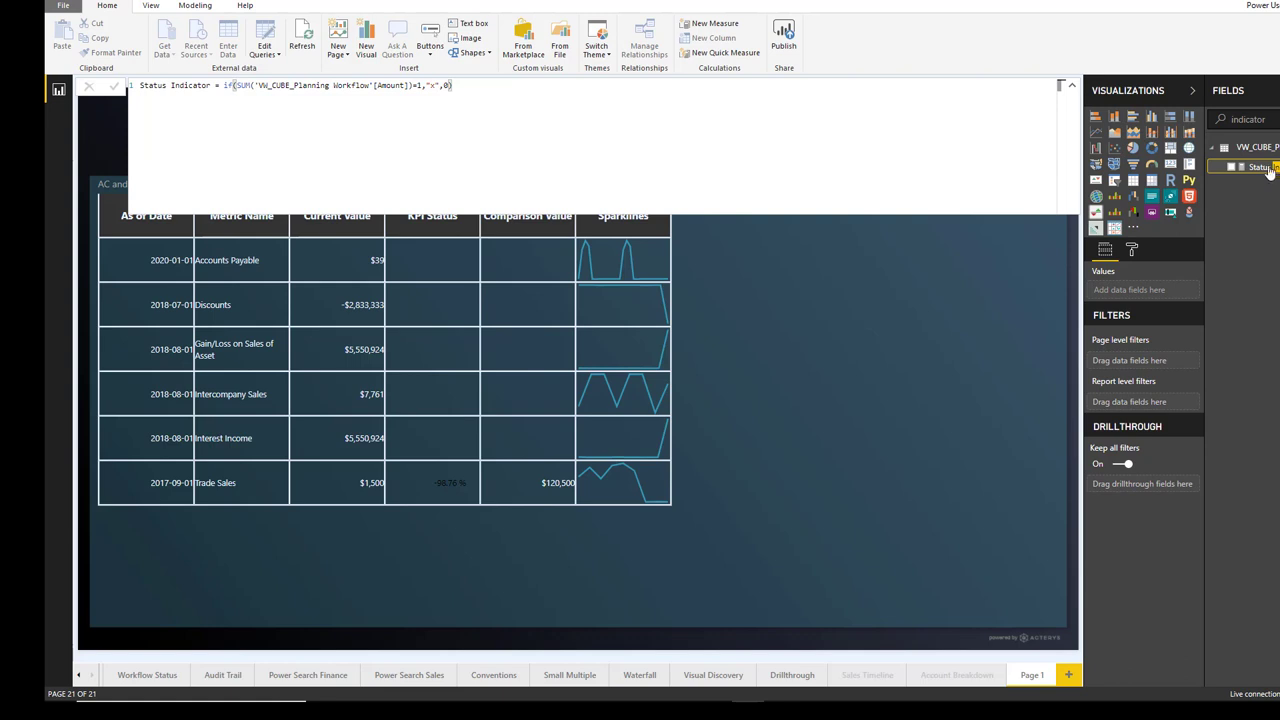
Search the fields for KPI and display the KPI Index measure's DAX formula
key("ctrl+a")
type("k")
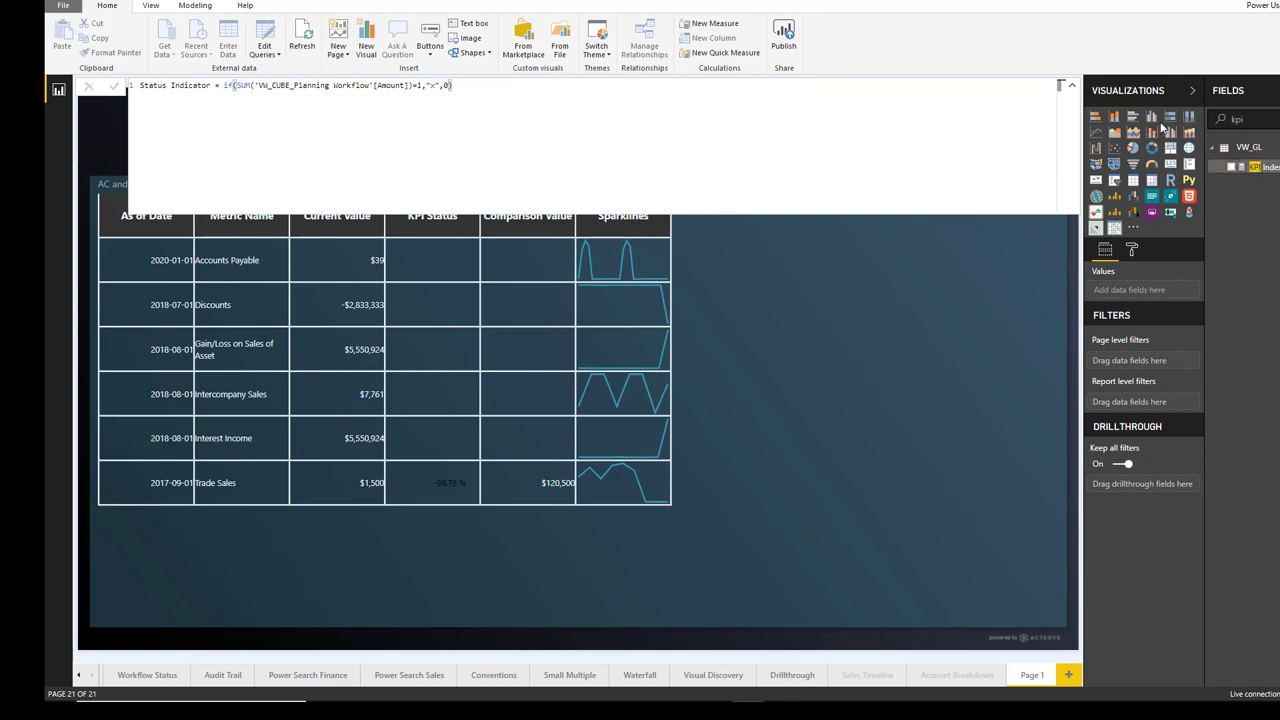
left_click(1266, 167)
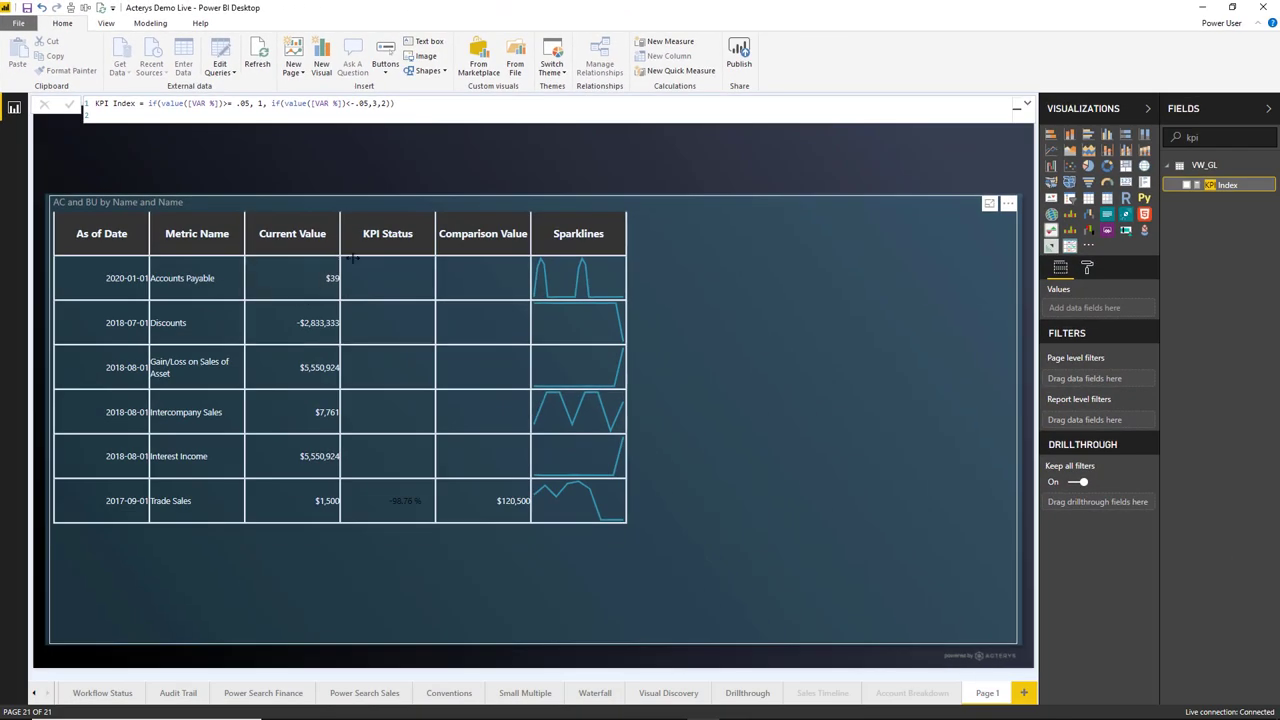
Put KPI Index in the metrics table's KPI Indicator Index well, then go to Finance Dashboard
left_click(914, 390)
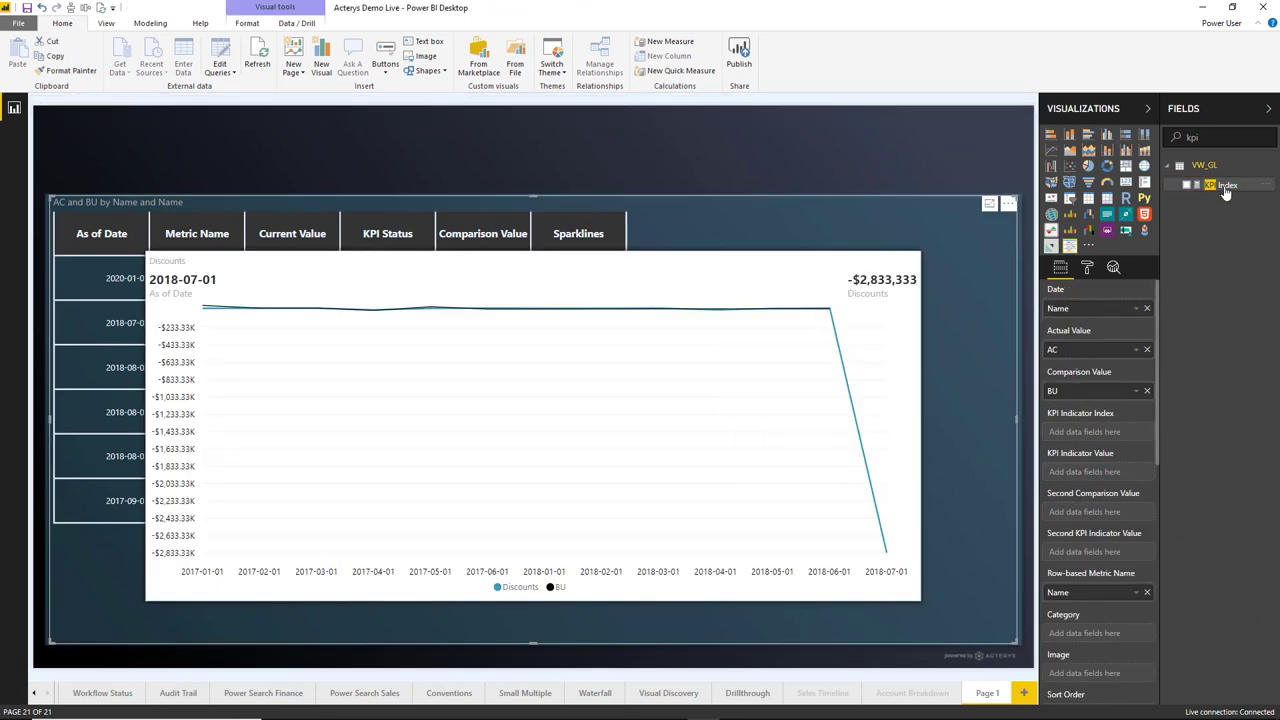
left_click_drag(1226, 190, 1104, 432)
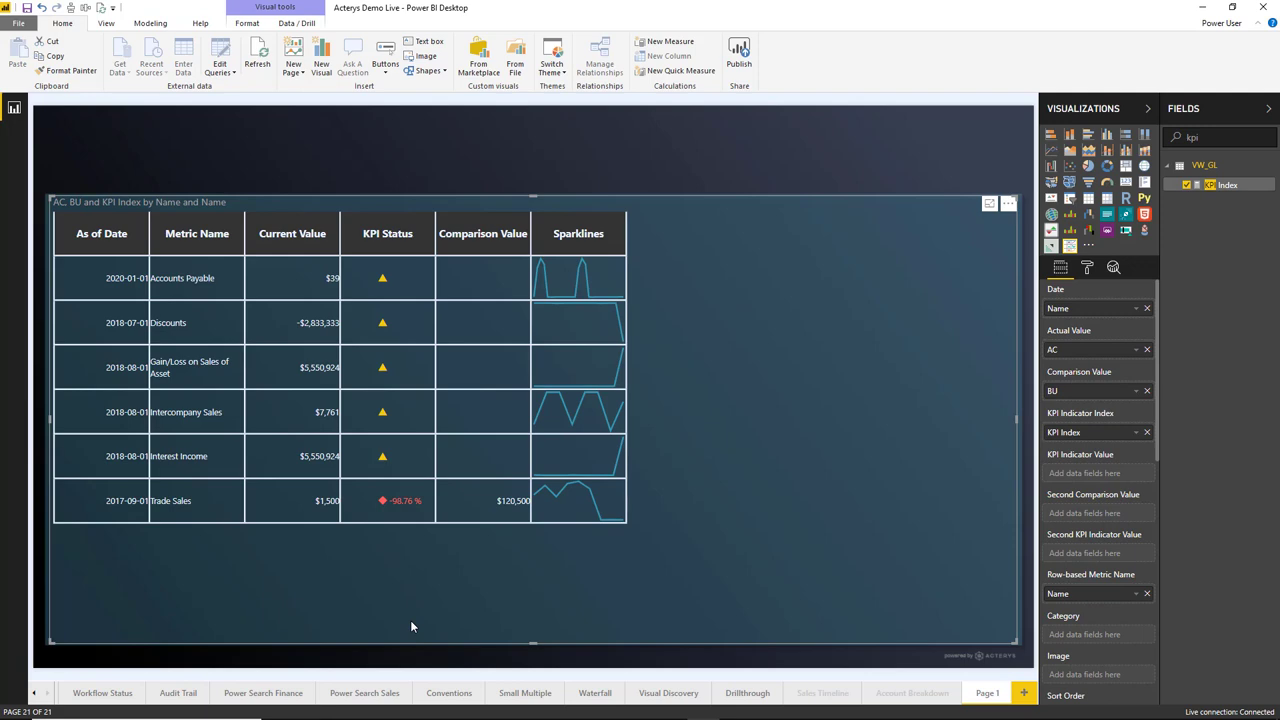
left_click(93, 695)
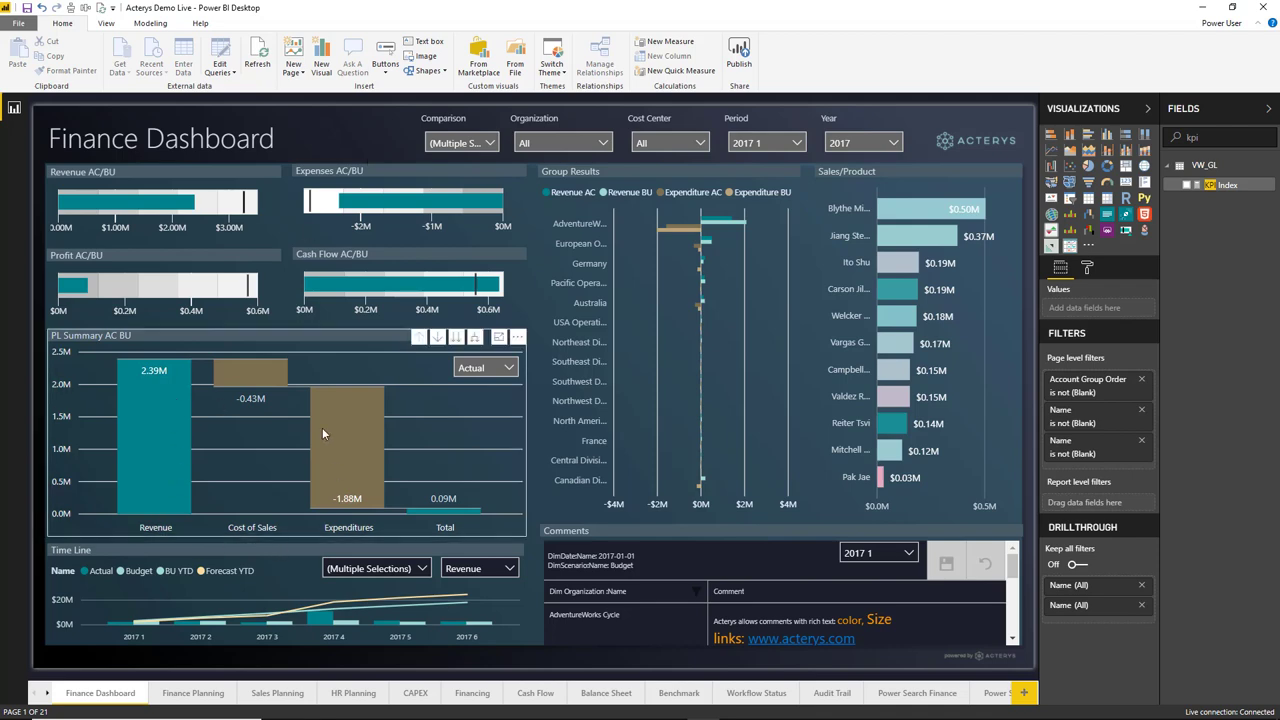
Preview the dashboard's report tooltips, then open page 13's product sales variance table
mouse_move(380, 497)
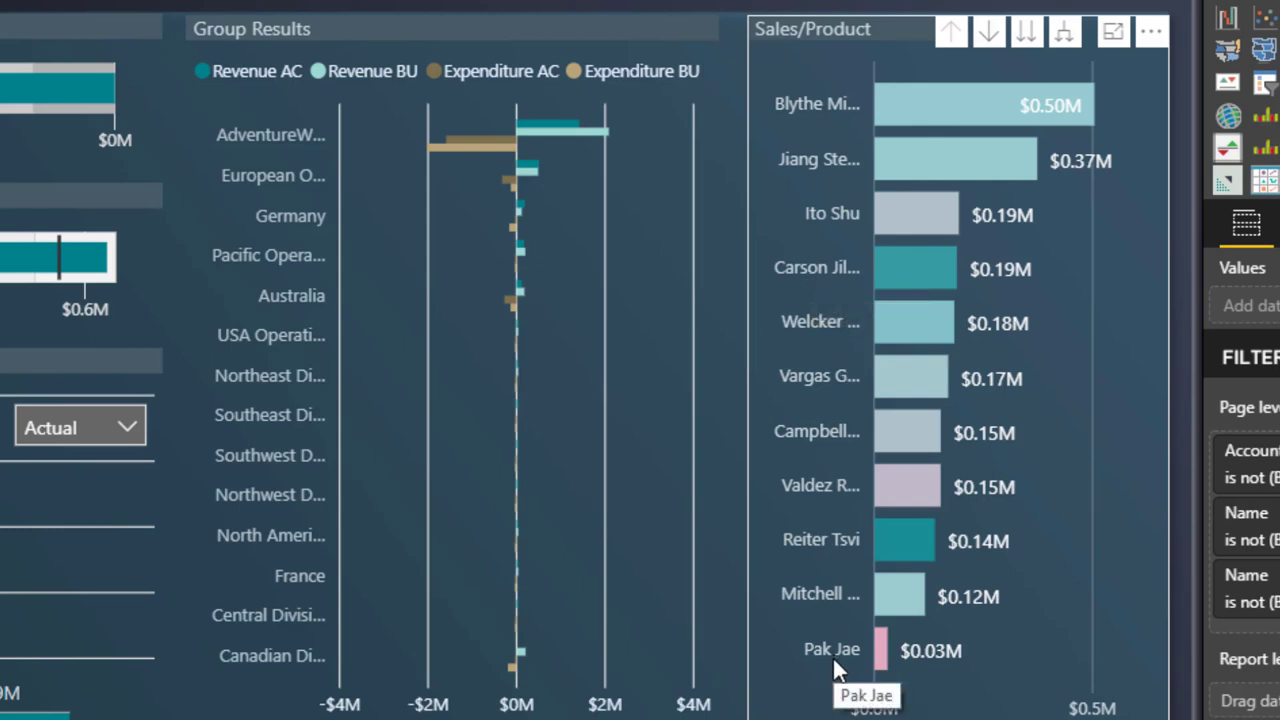
mouse_move(917, 279)
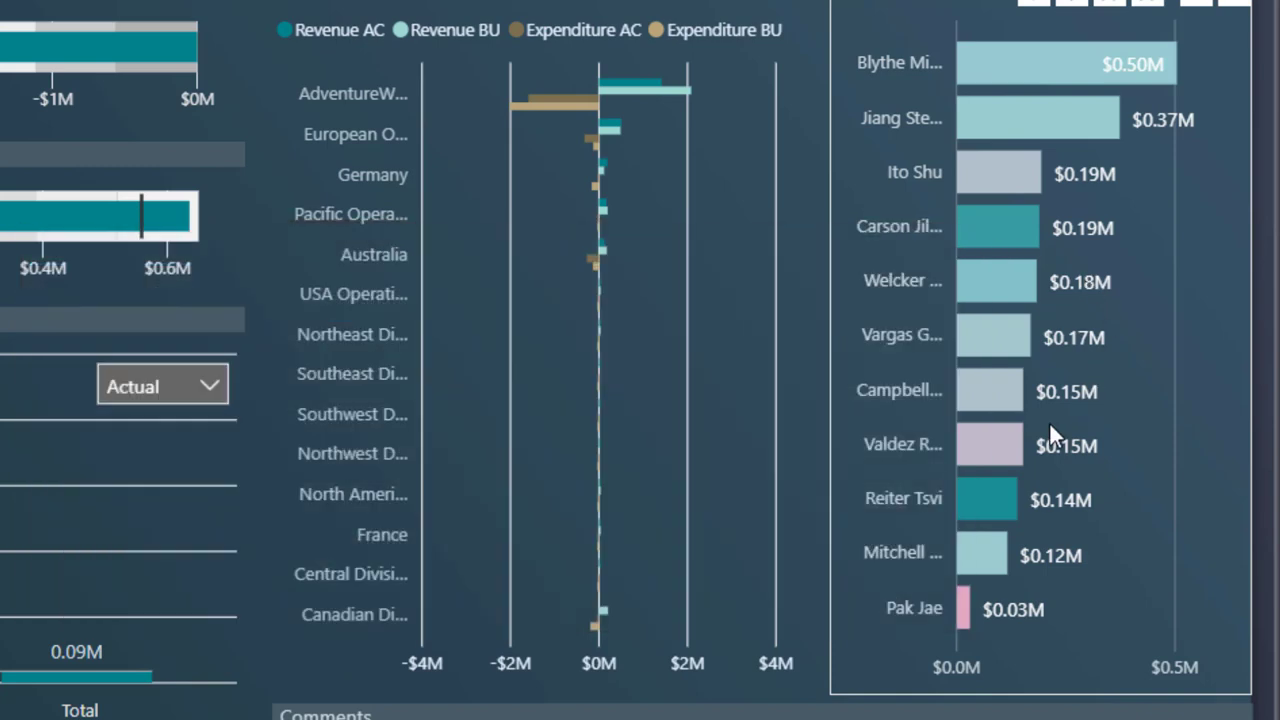
mouse_move(987, 447)
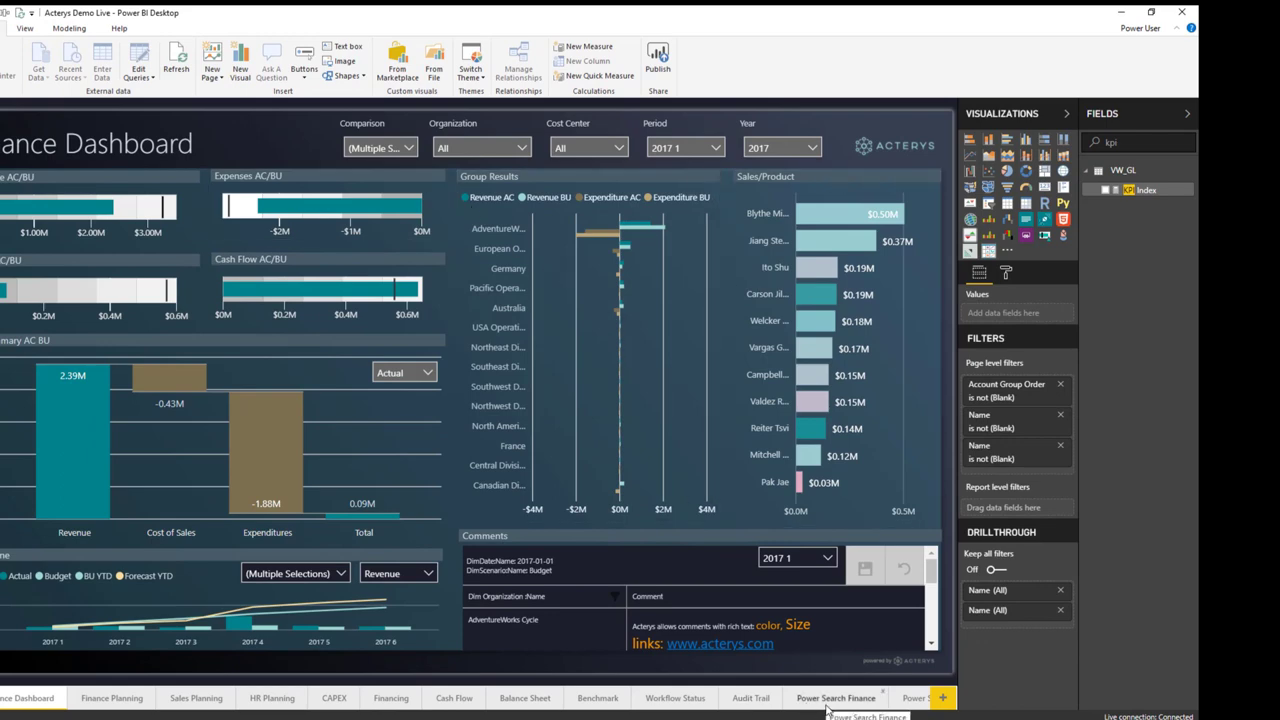
left_click(910, 699)
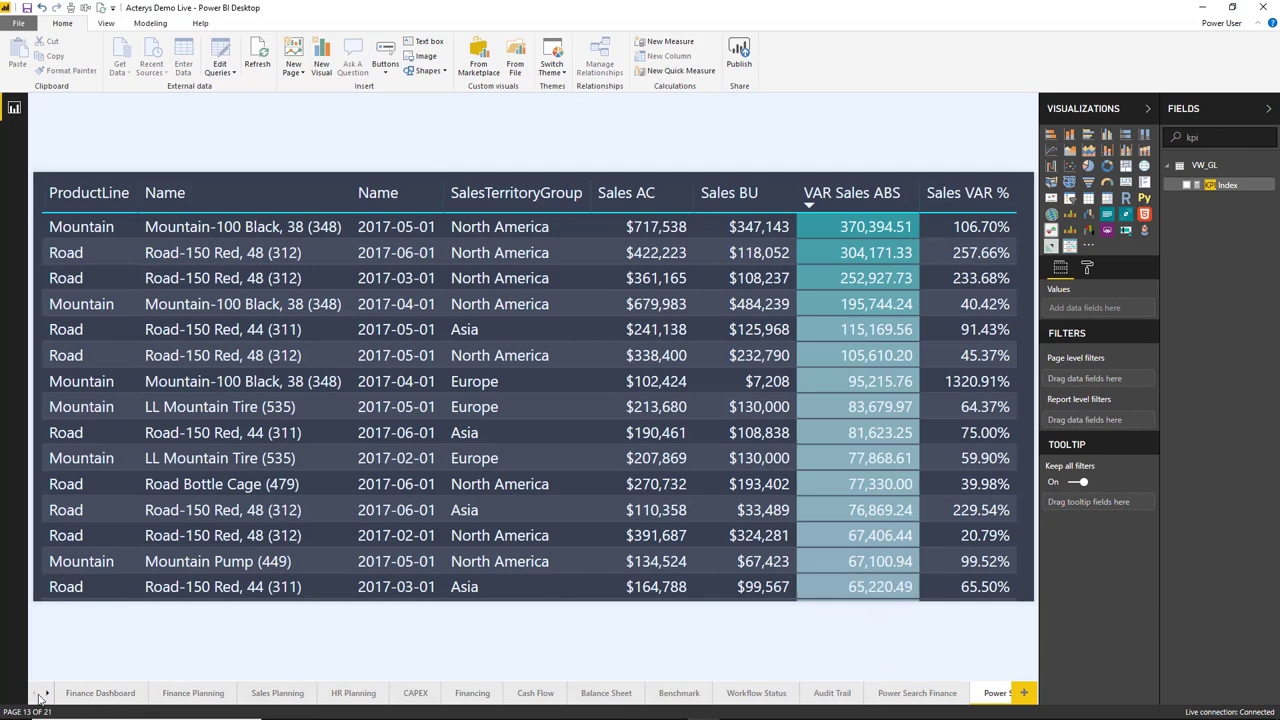
On Finance Dashboard, verify the Sales/Product tooltip is the Power Search Sales report page
left_click(100, 693)
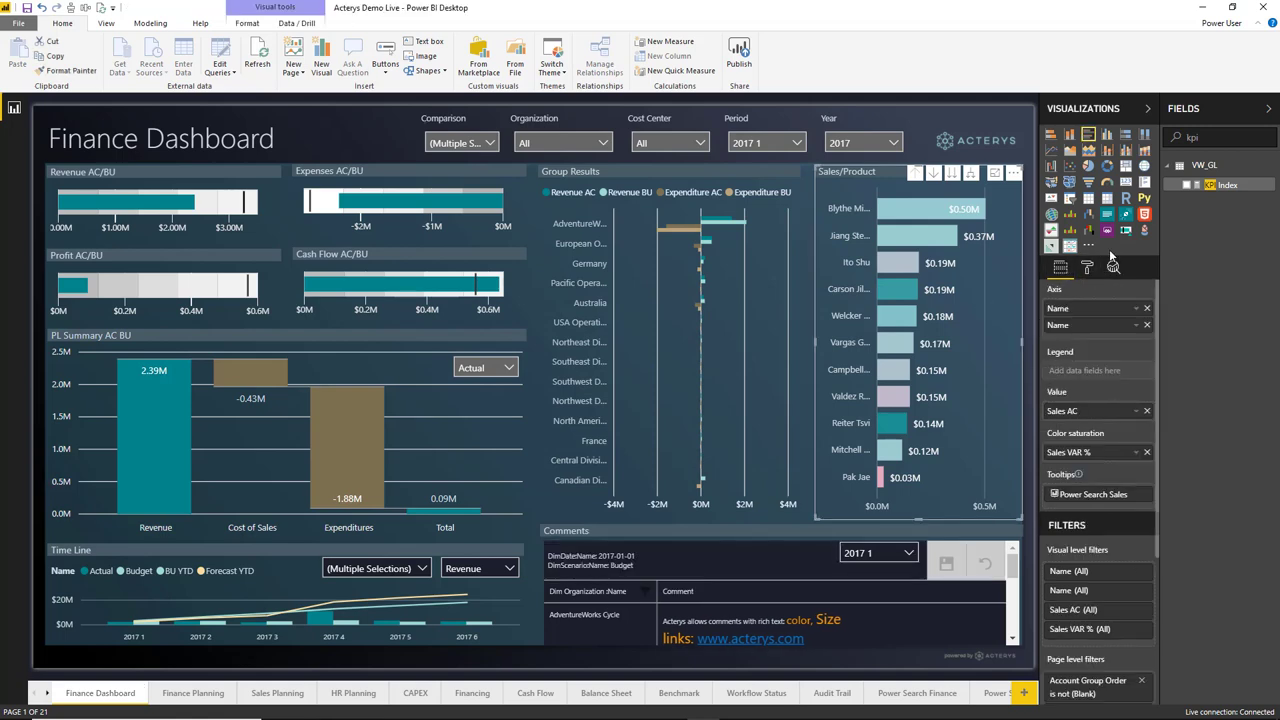
left_click(1087, 267)
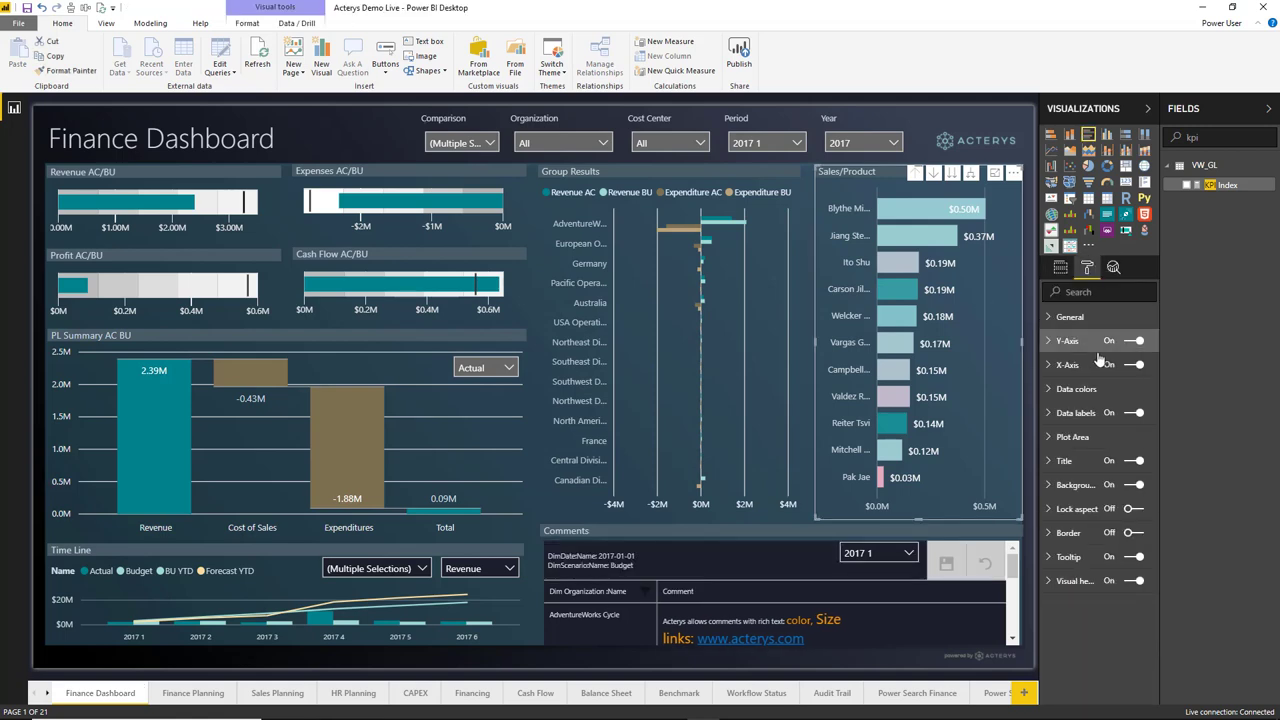
left_click(1063, 557)
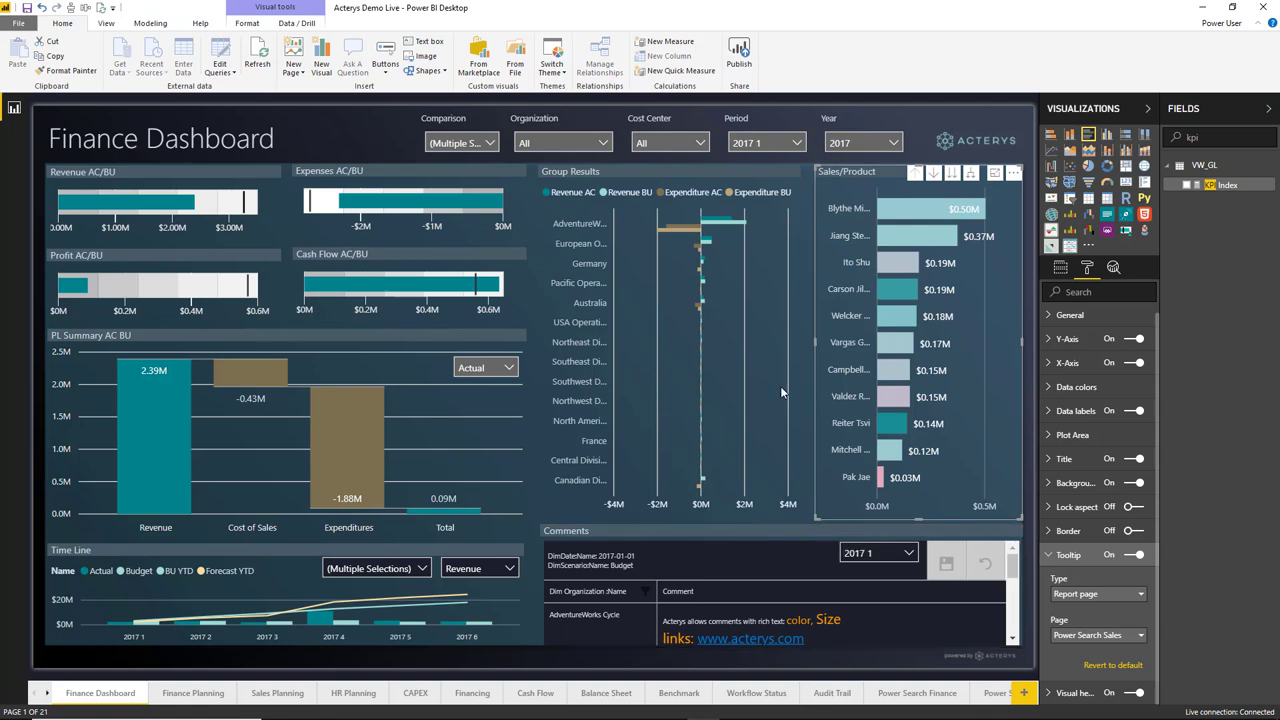
left_click(371, 136)
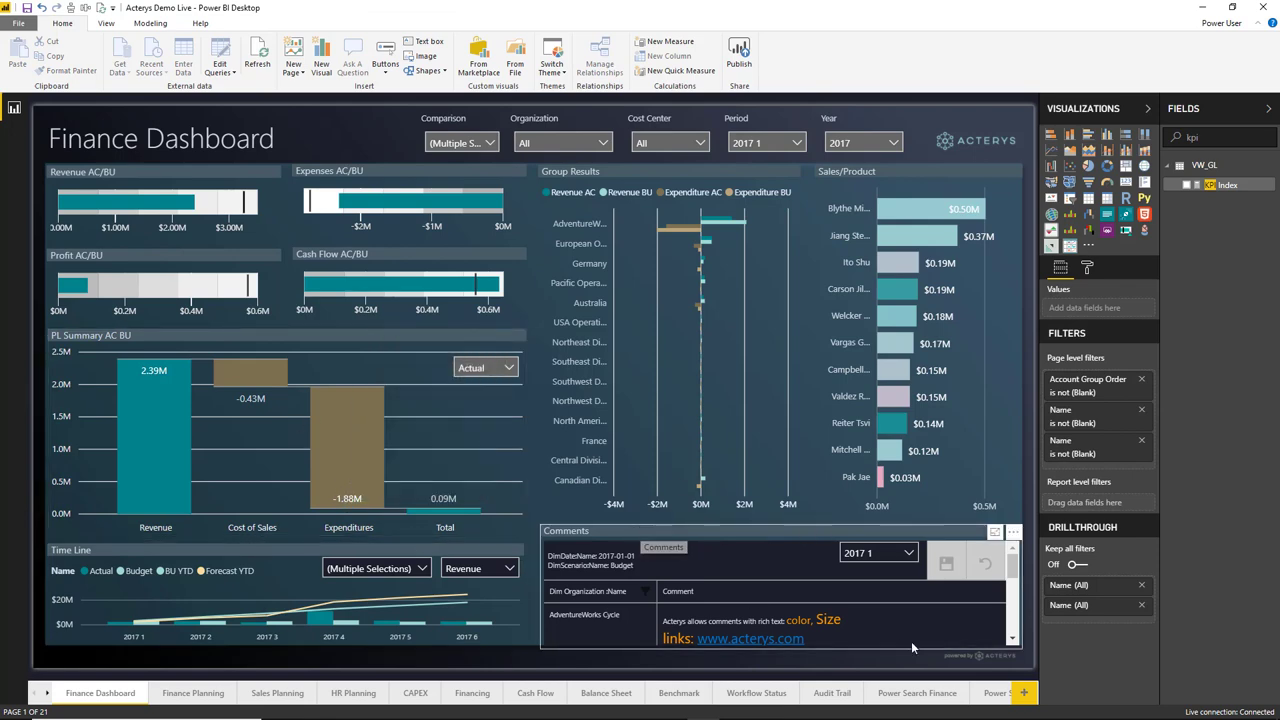
Make 'with' in the dashboard comment bold and red, save it, then open HR Planning
left_click(874, 633)
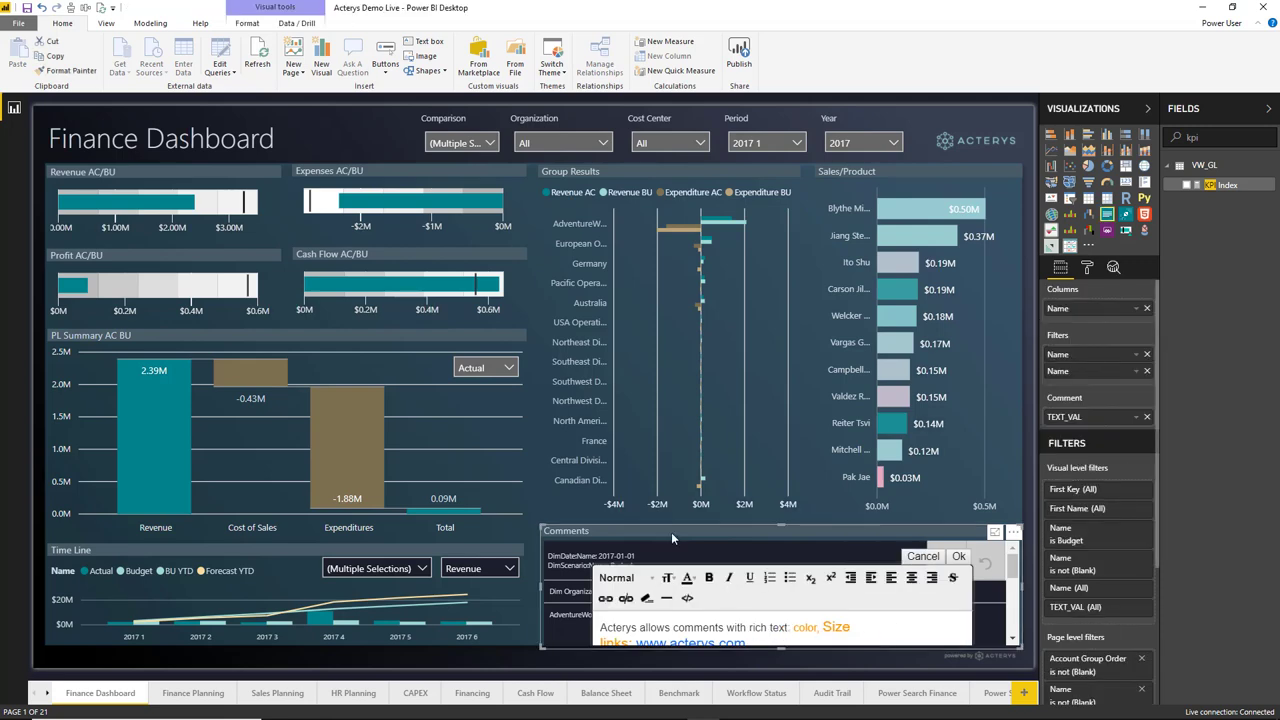
left_click(565, 515)
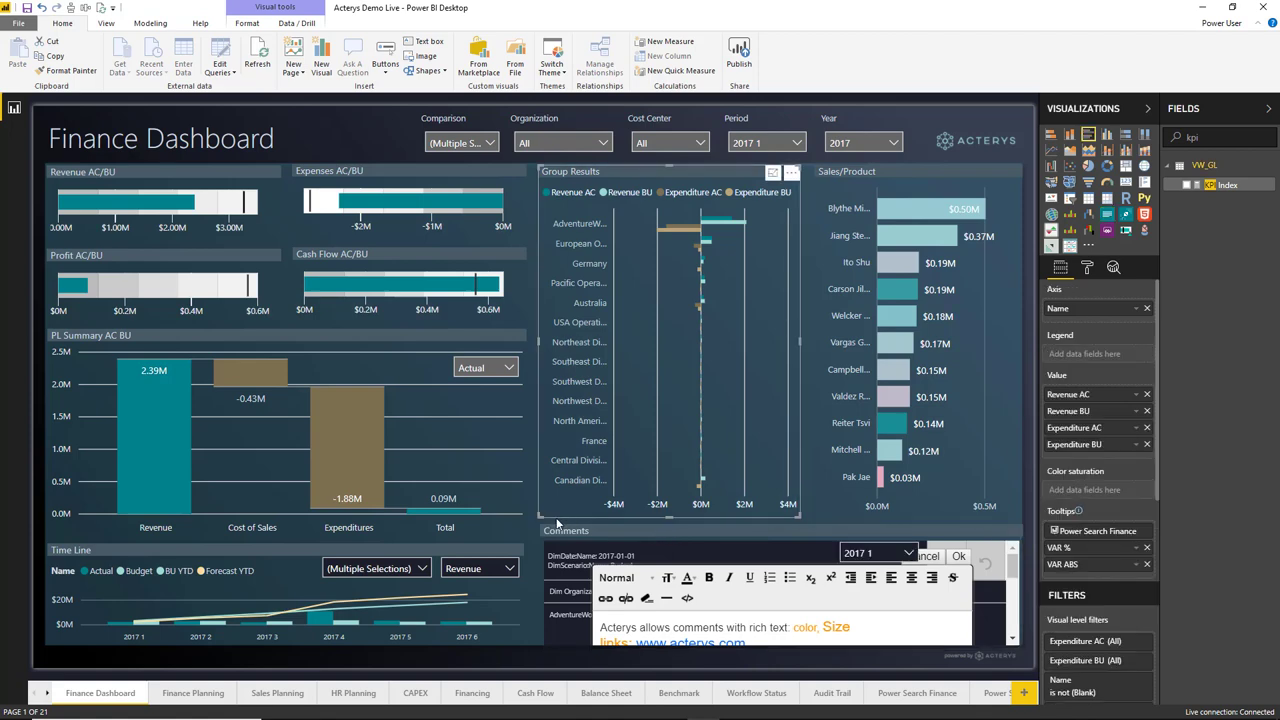
left_click(750, 632)
double_click(735, 628)
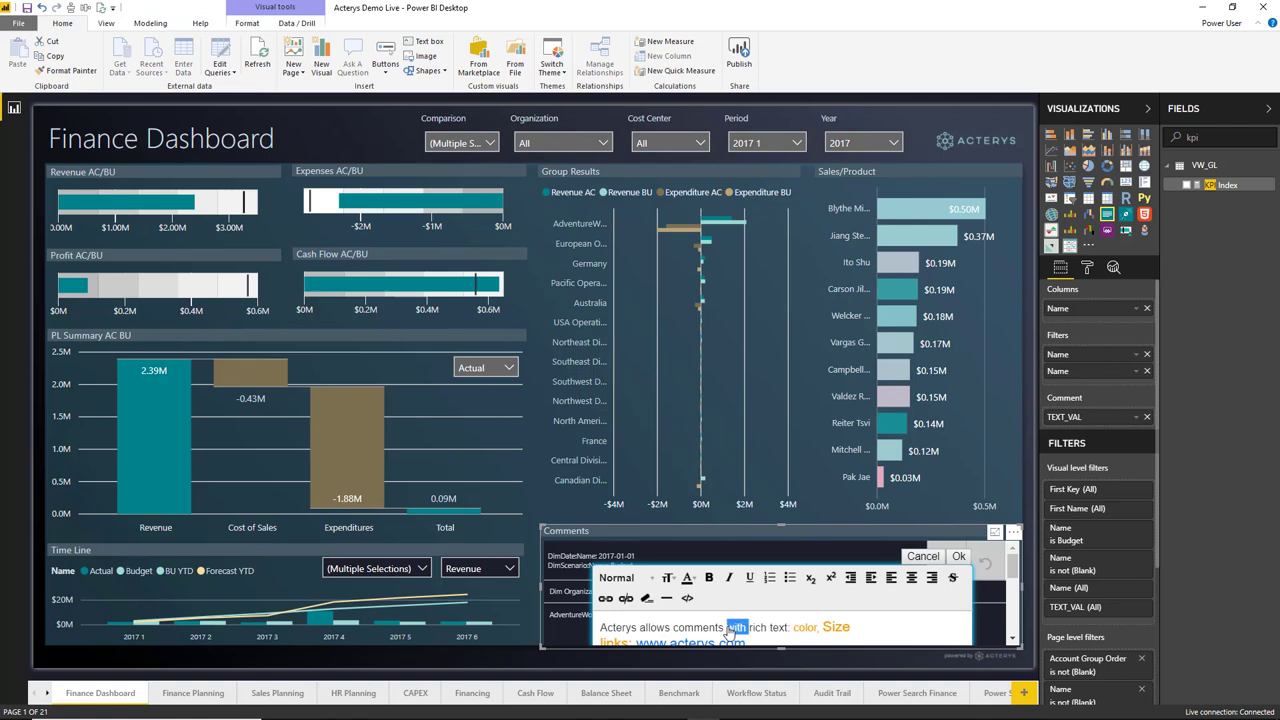
left_click(699, 580)
left_click(688, 578)
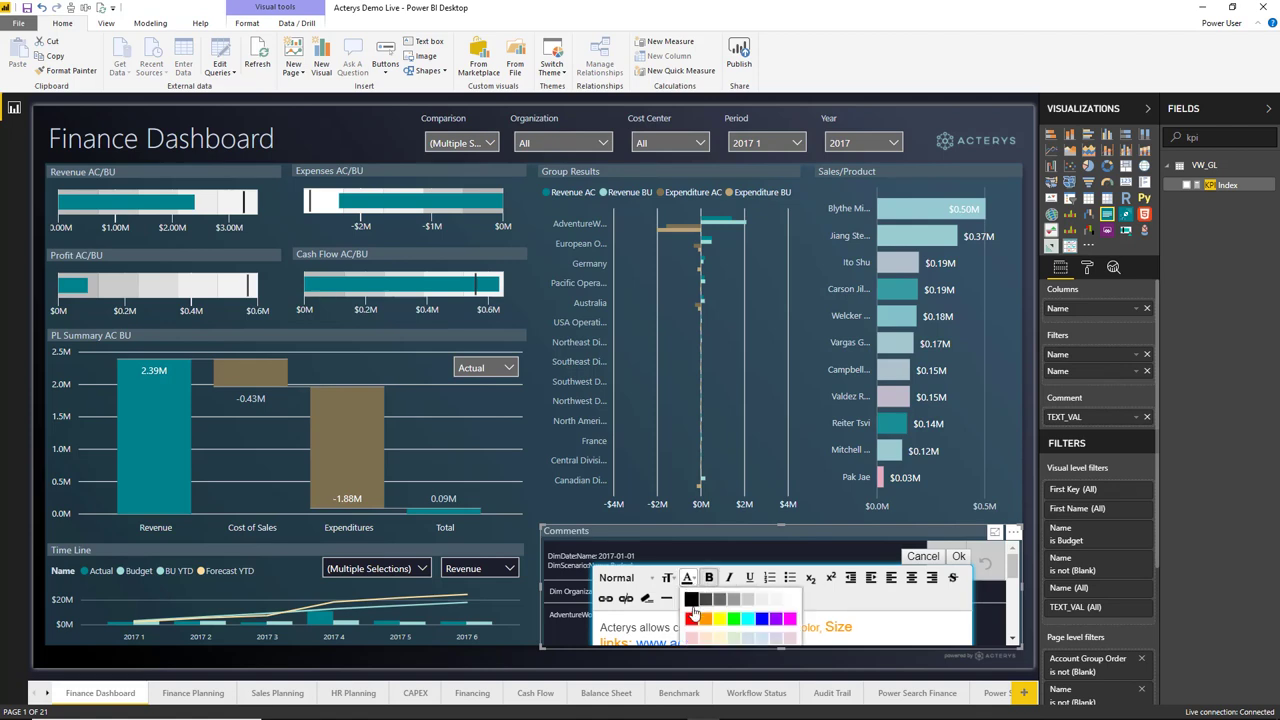
left_click(692, 617)
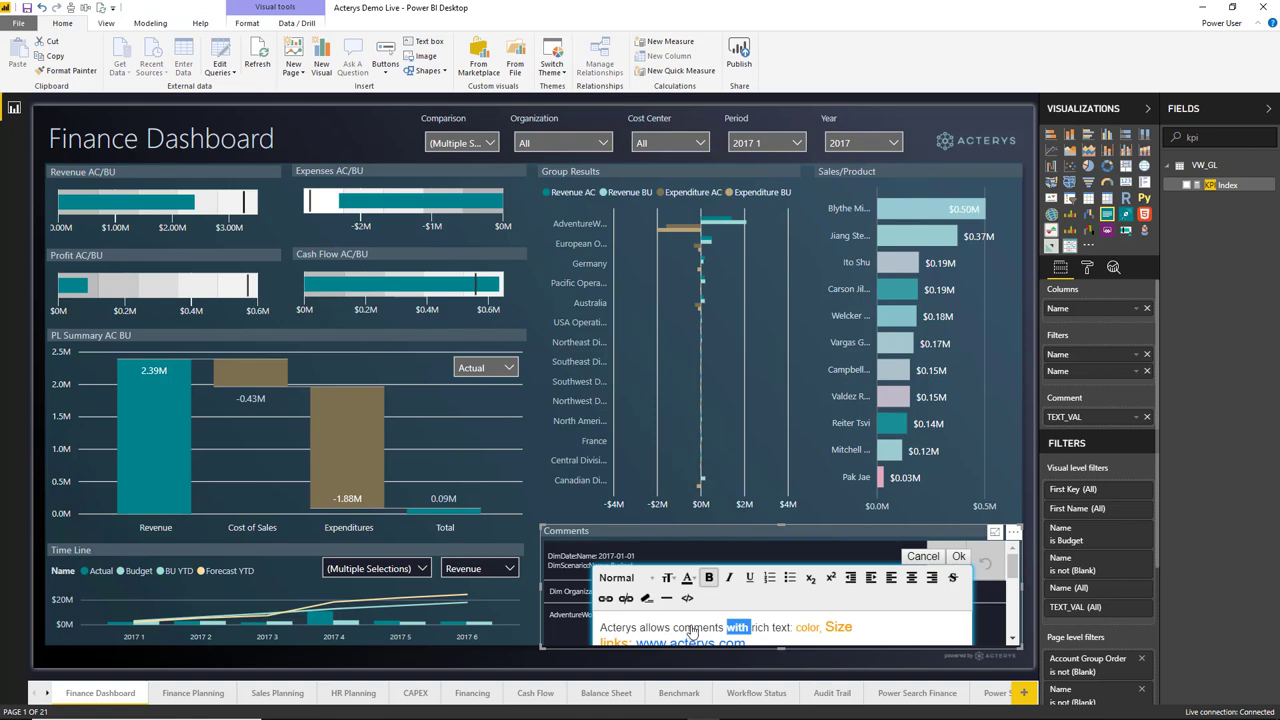
left_click(958, 556)
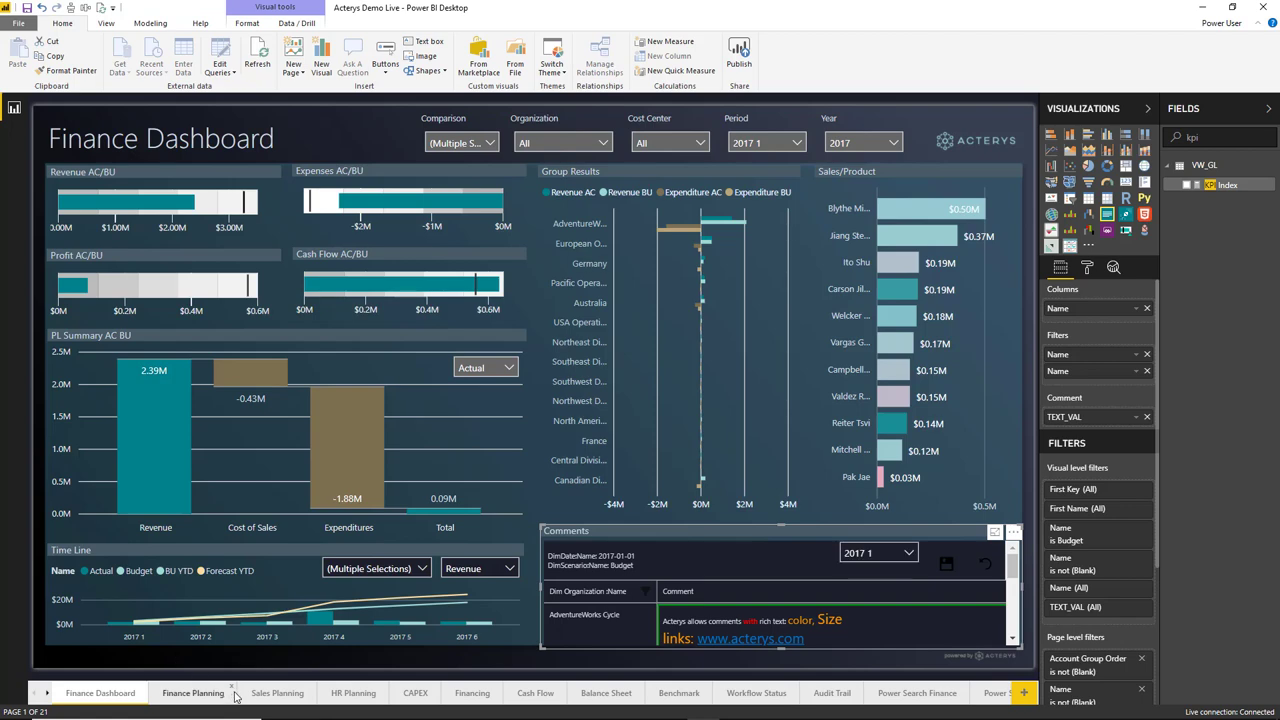
left_click(353, 694)
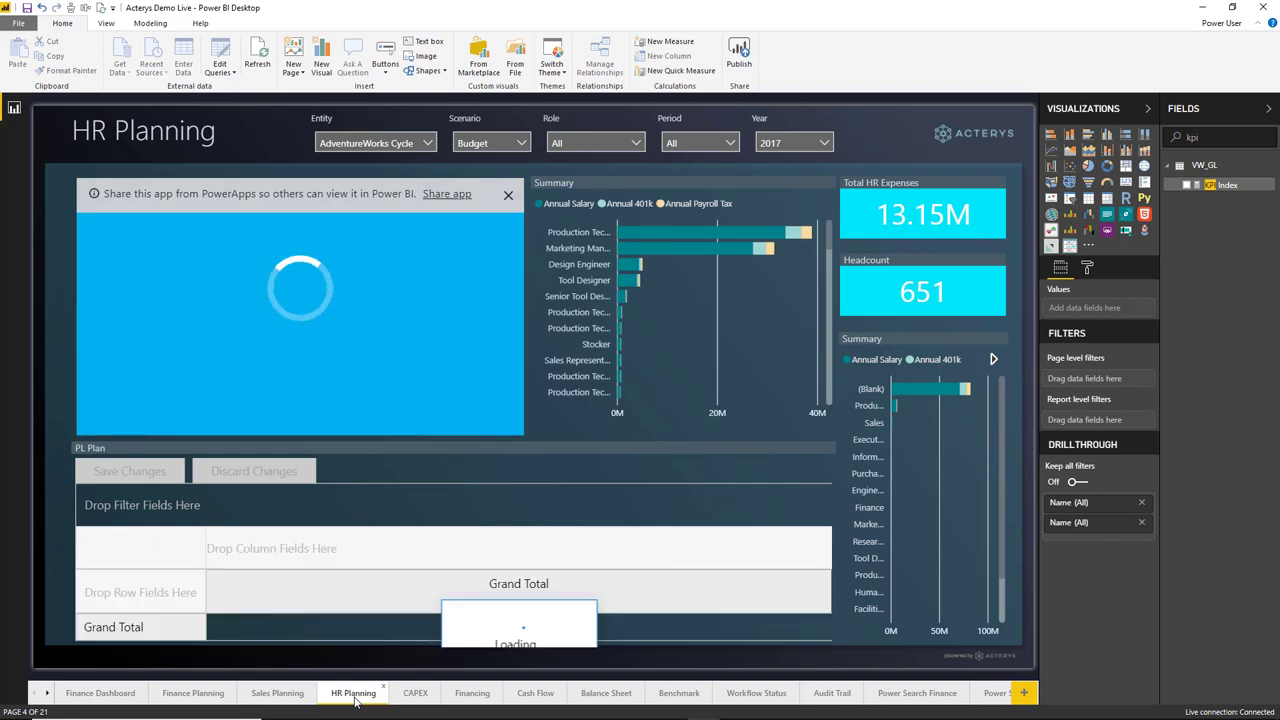
left_click(508, 194)
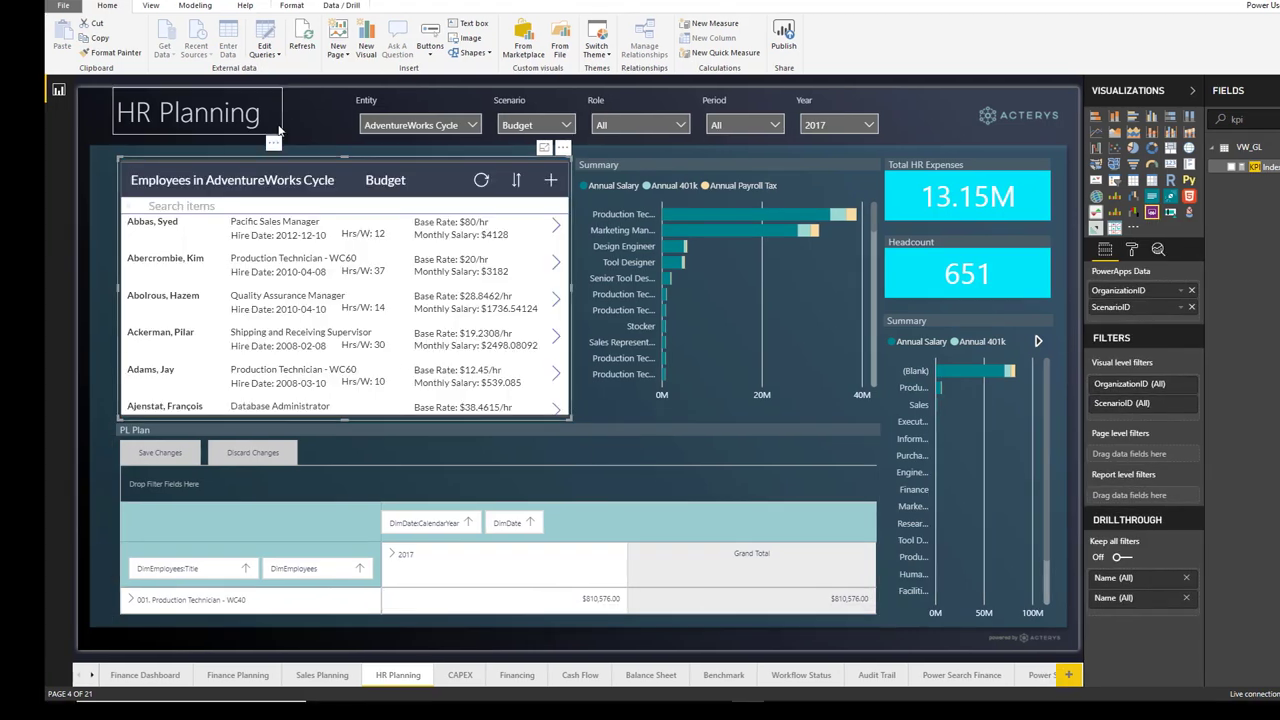
left_click(266, 143)
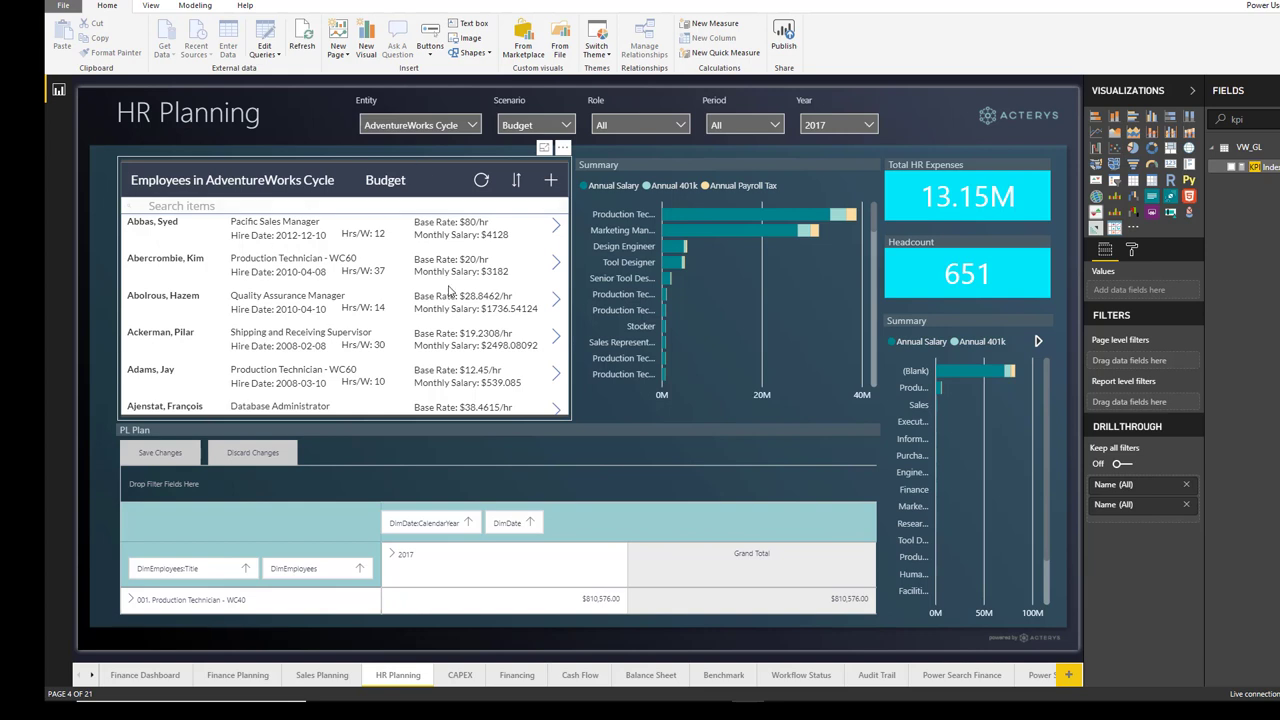
Open the first employee's record and set base rate 90 and 40 hours per week
left_click(555, 236)
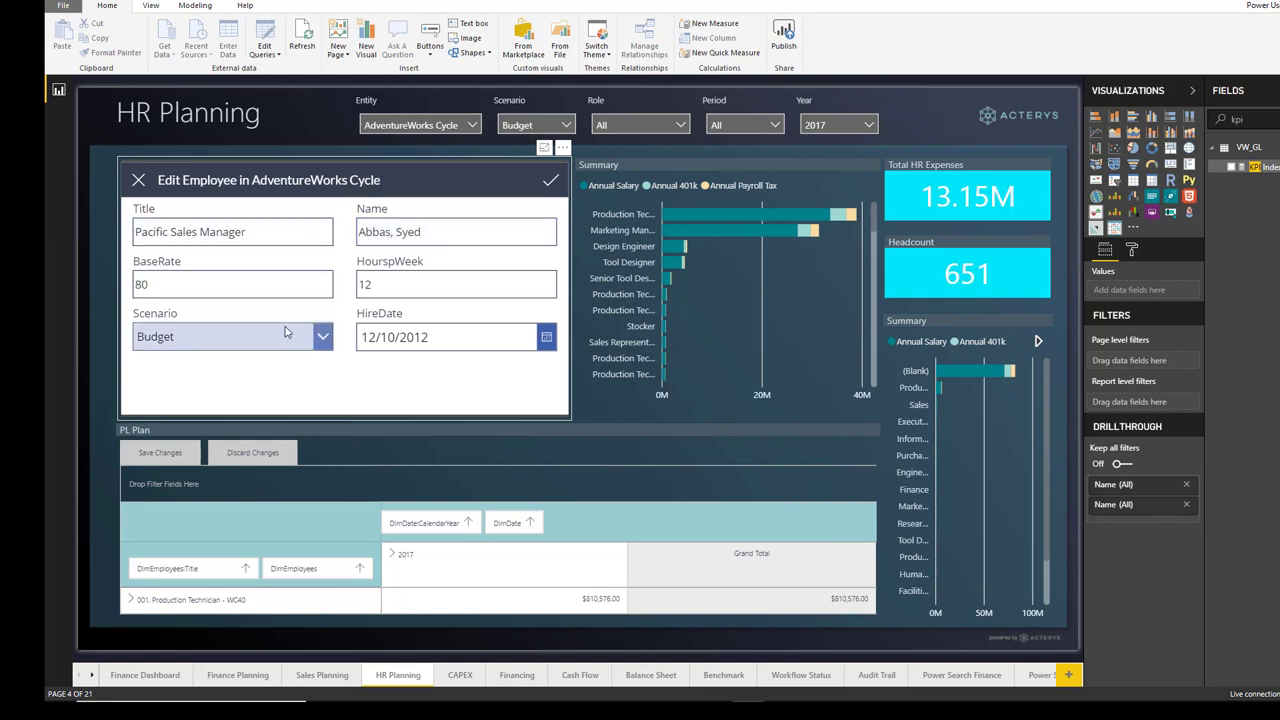
left_click(213, 282)
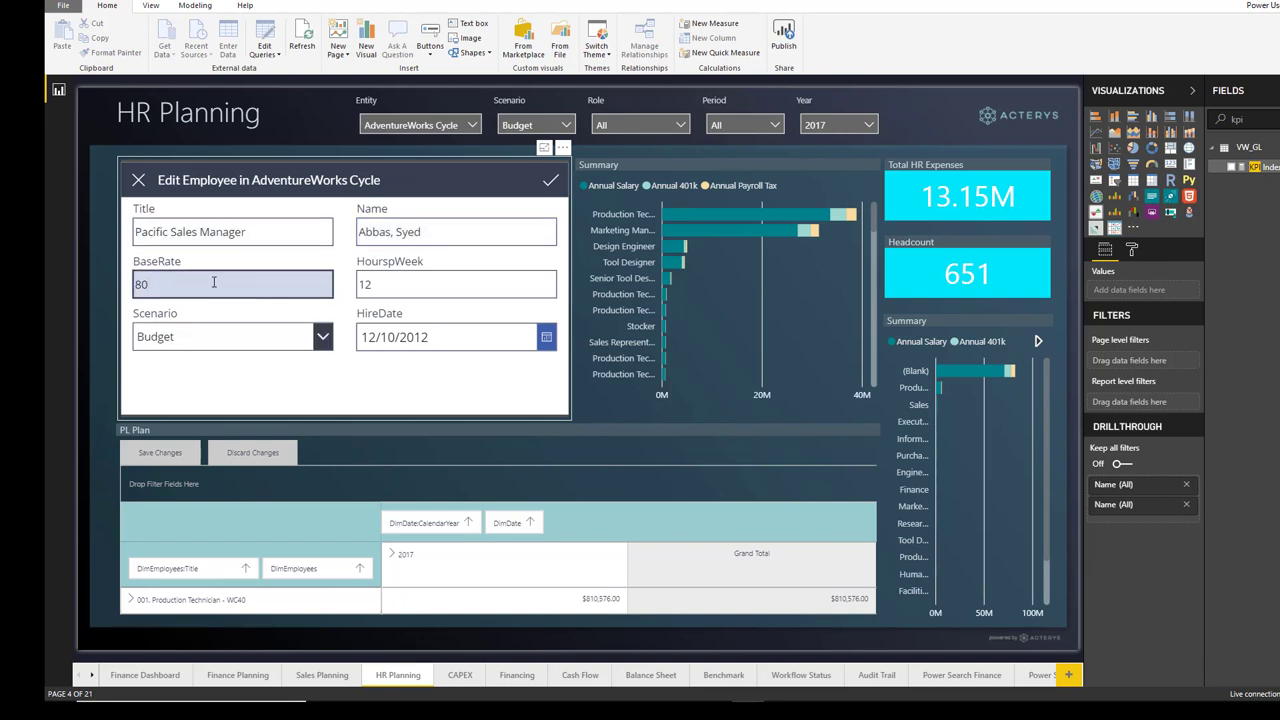
type("90")
type("90")
left_click(394, 283)
key("BackSpace")
key("BackSpace")
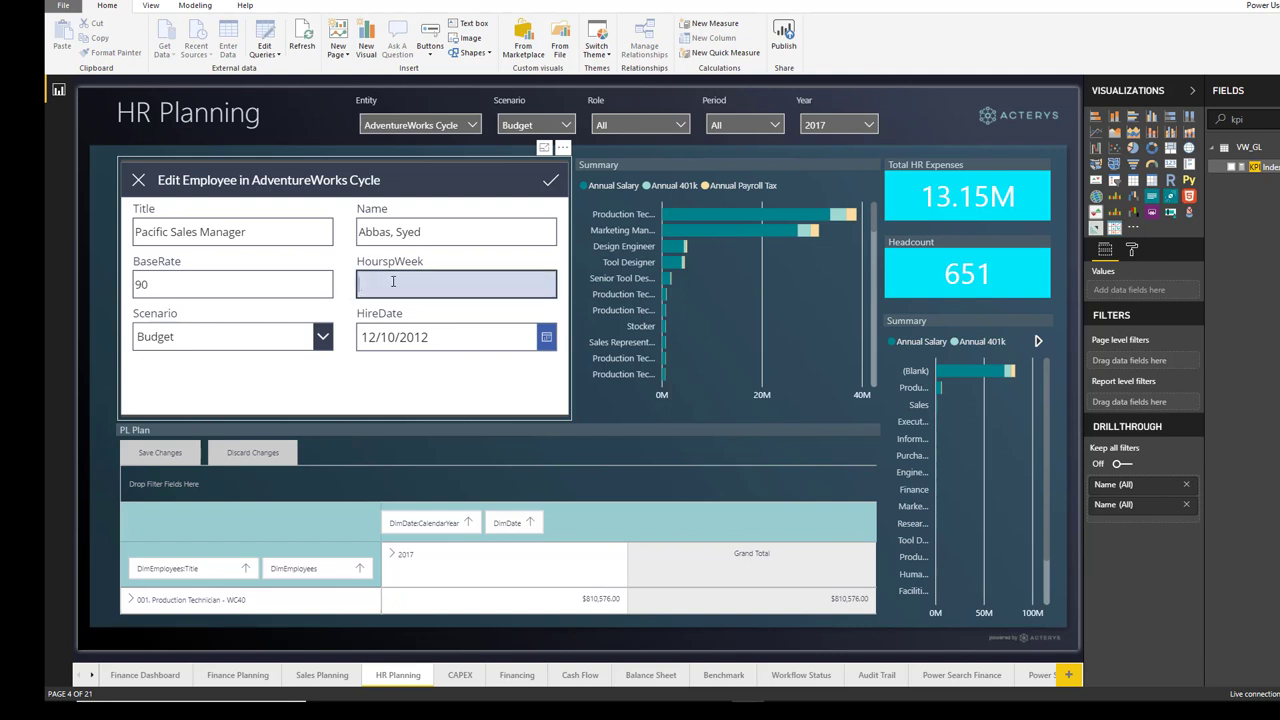
type("40")
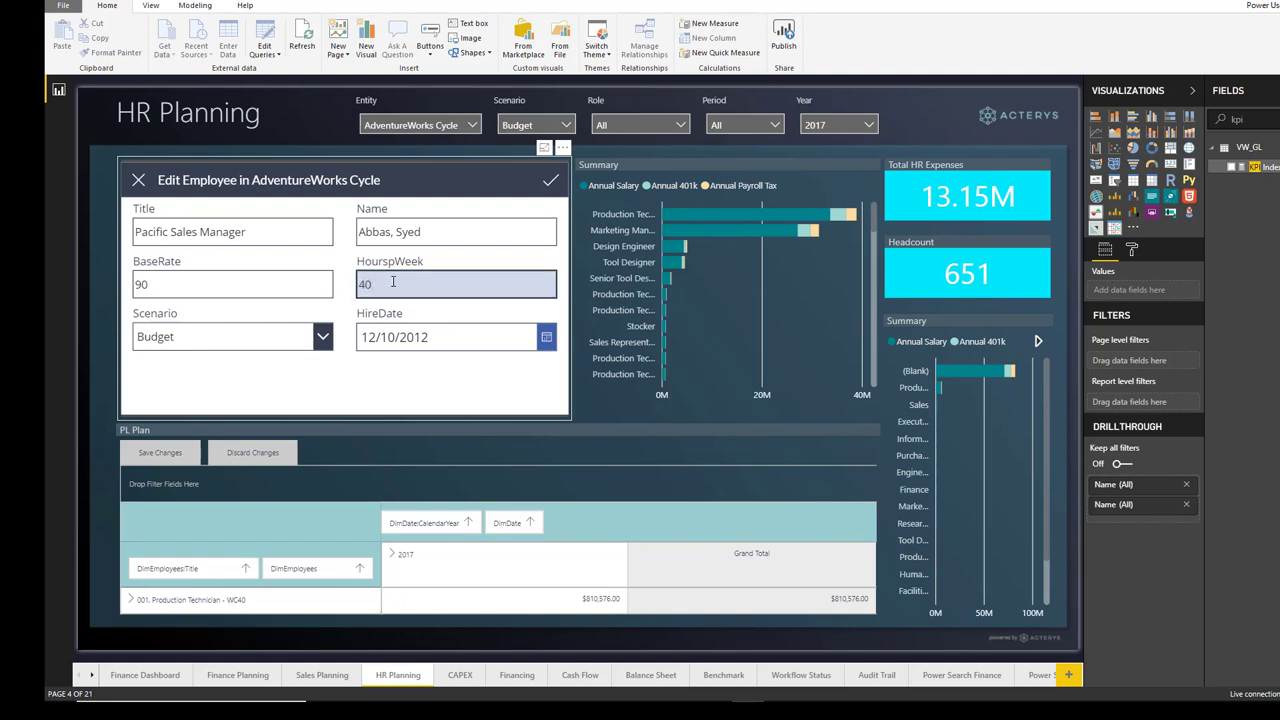
Set the hire date to 31 December 2012 and save the employee record
left_click(546, 337)
left_click(404, 389)
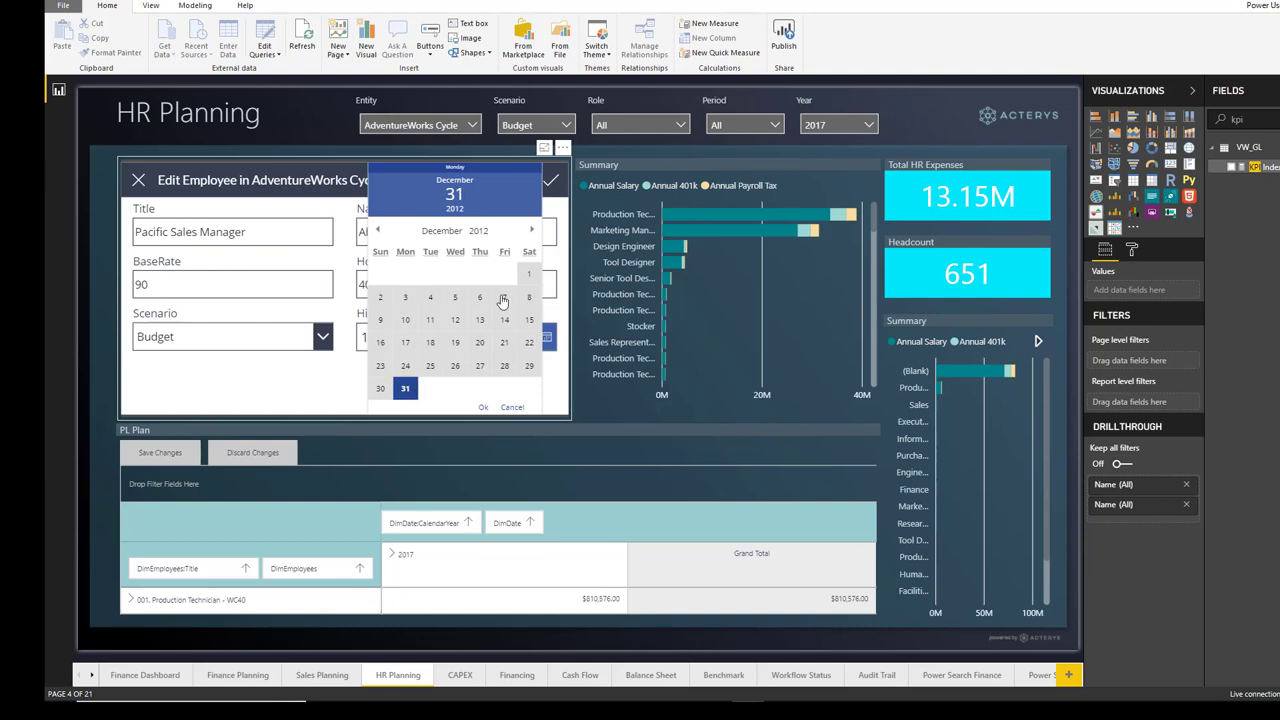
left_click(483, 408)
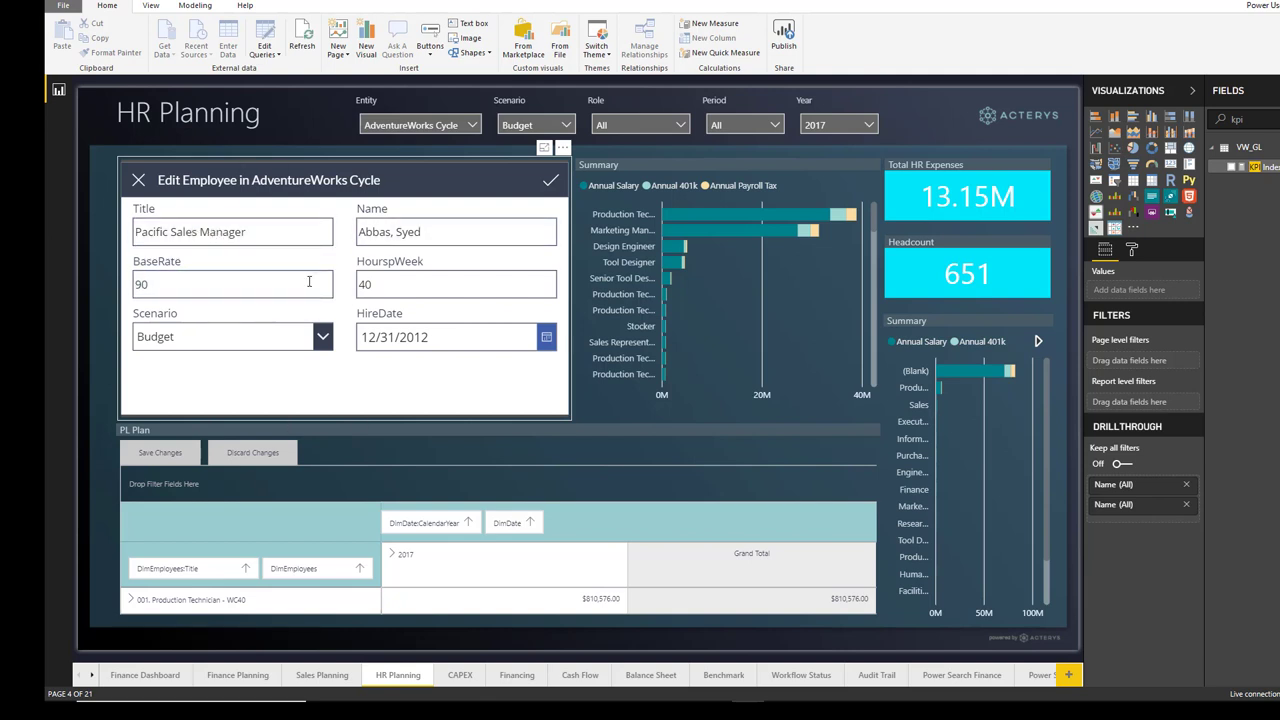
left_click(551, 182)
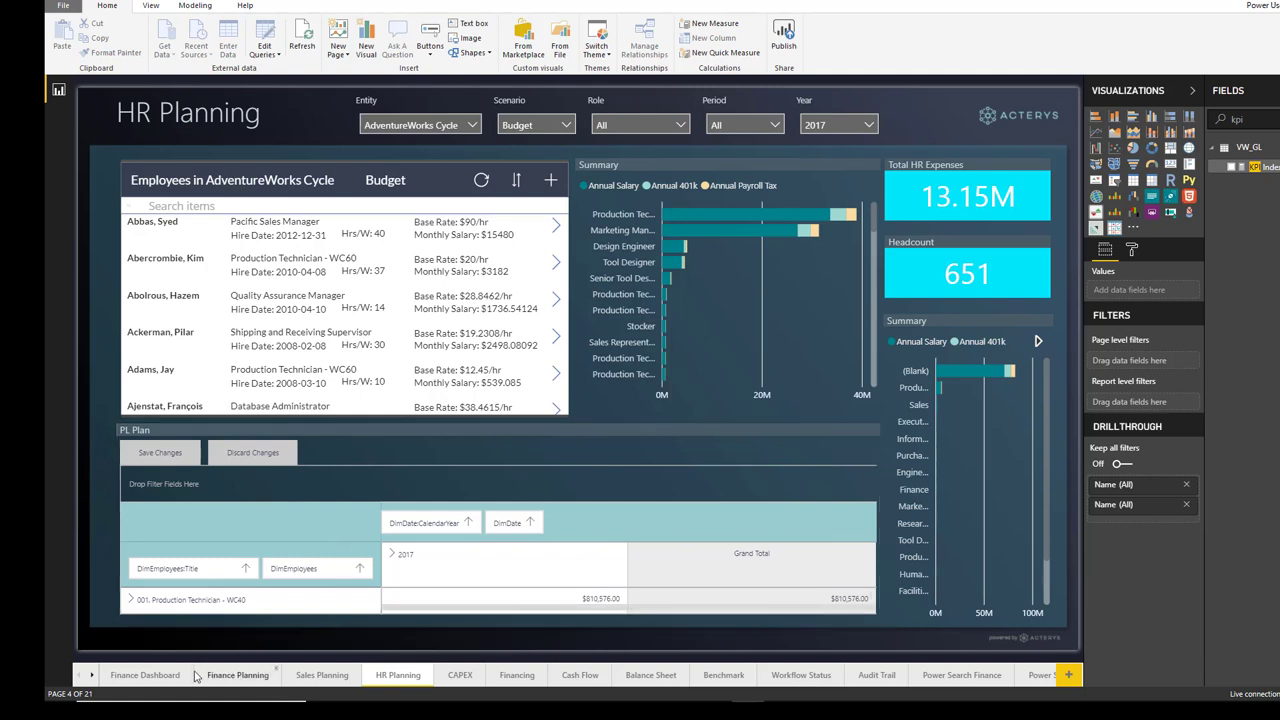
Switch to the Finance Planning page and select the PL Plan matrix to view its fields
left_click(224, 683)
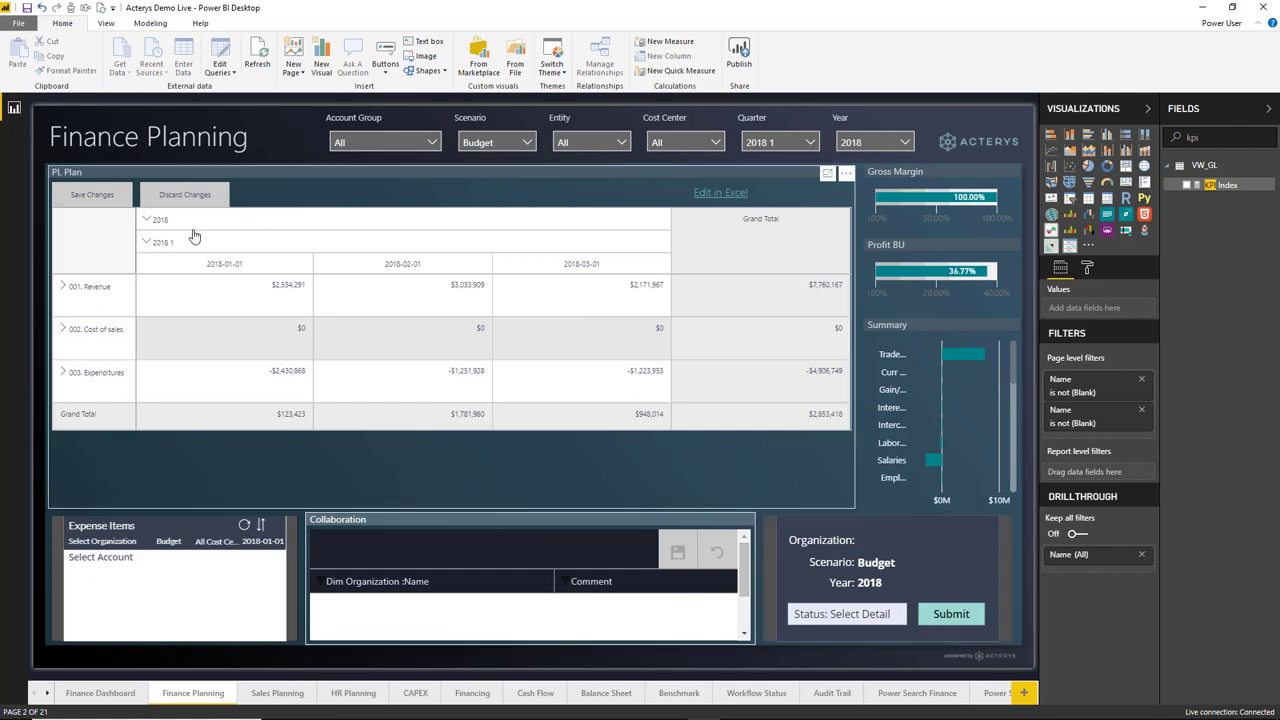
left_click(287, 176)
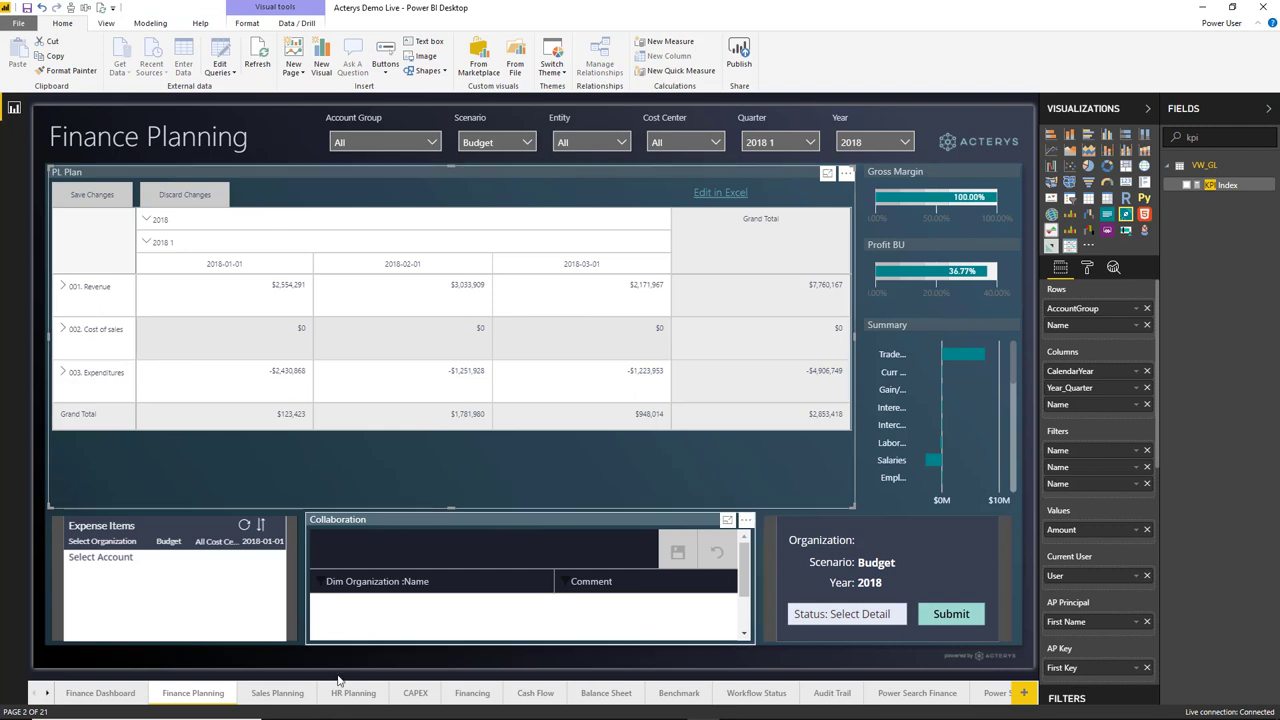
Expand the 002. Cost of sales row to reveal its three sub-accounts
left_click(62, 330)
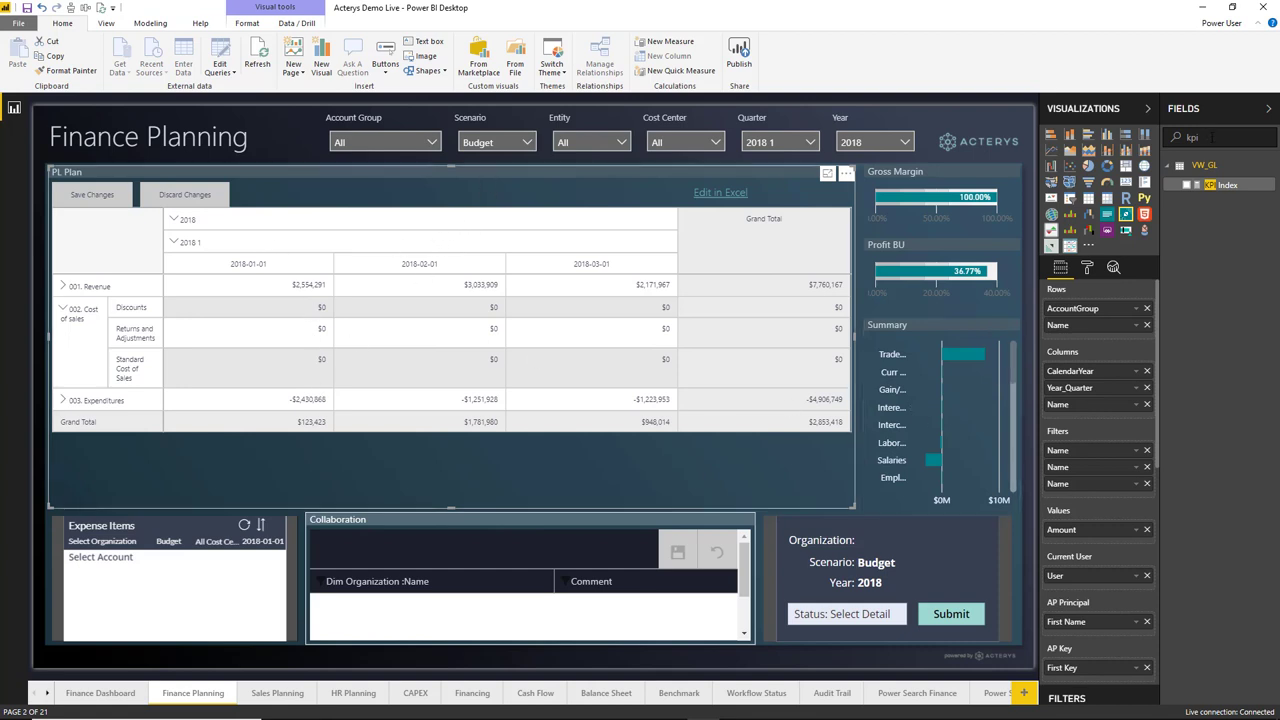
Search the Fields pane for 'py' and add the PY AC measure to the matrix values
double_click(1212, 137)
type("p")
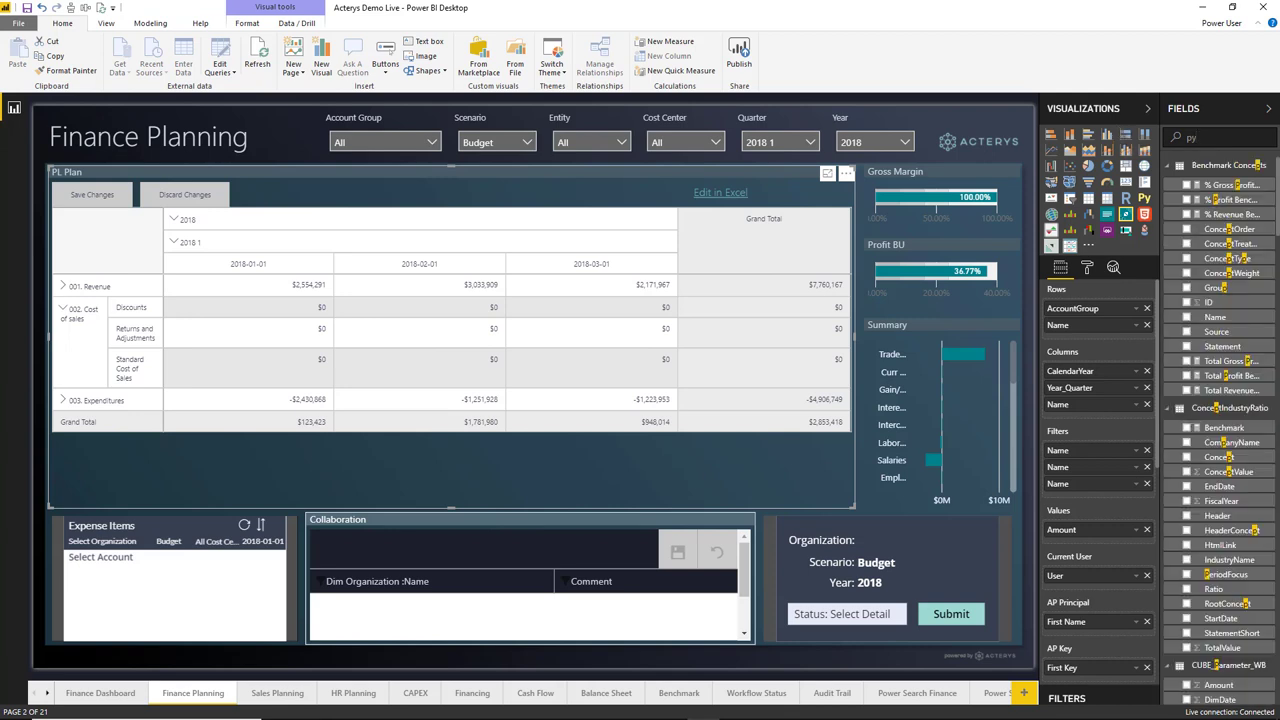
type("y")
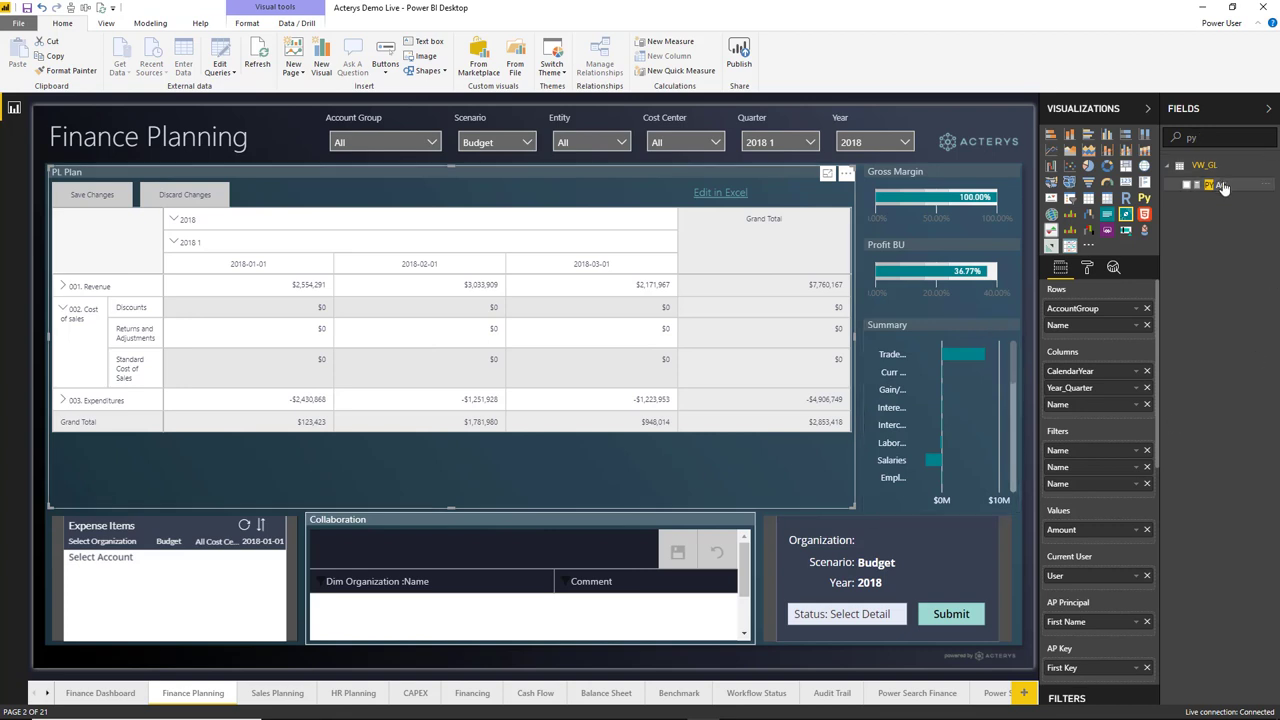
left_click_drag(1218, 185, 1091, 541)
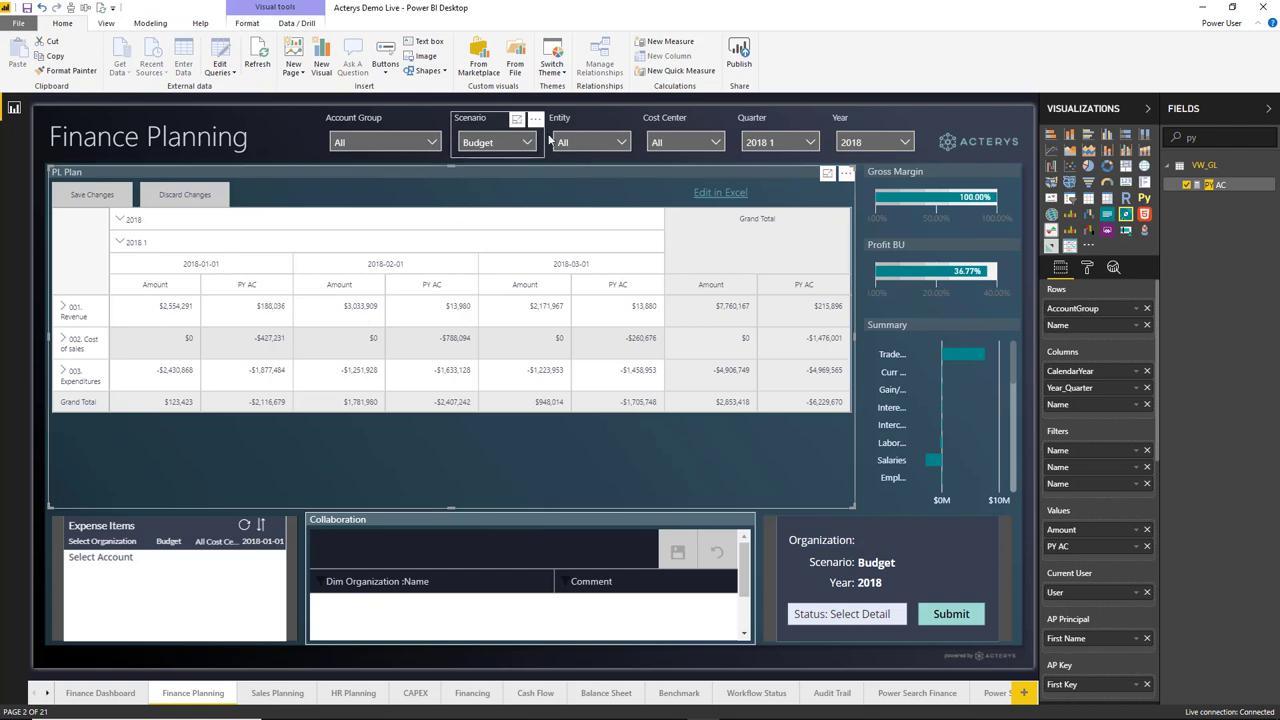
Check the Scenario slicer options, deselect the matrix, and expand 002. Cost of sales again
left_click(527, 143)
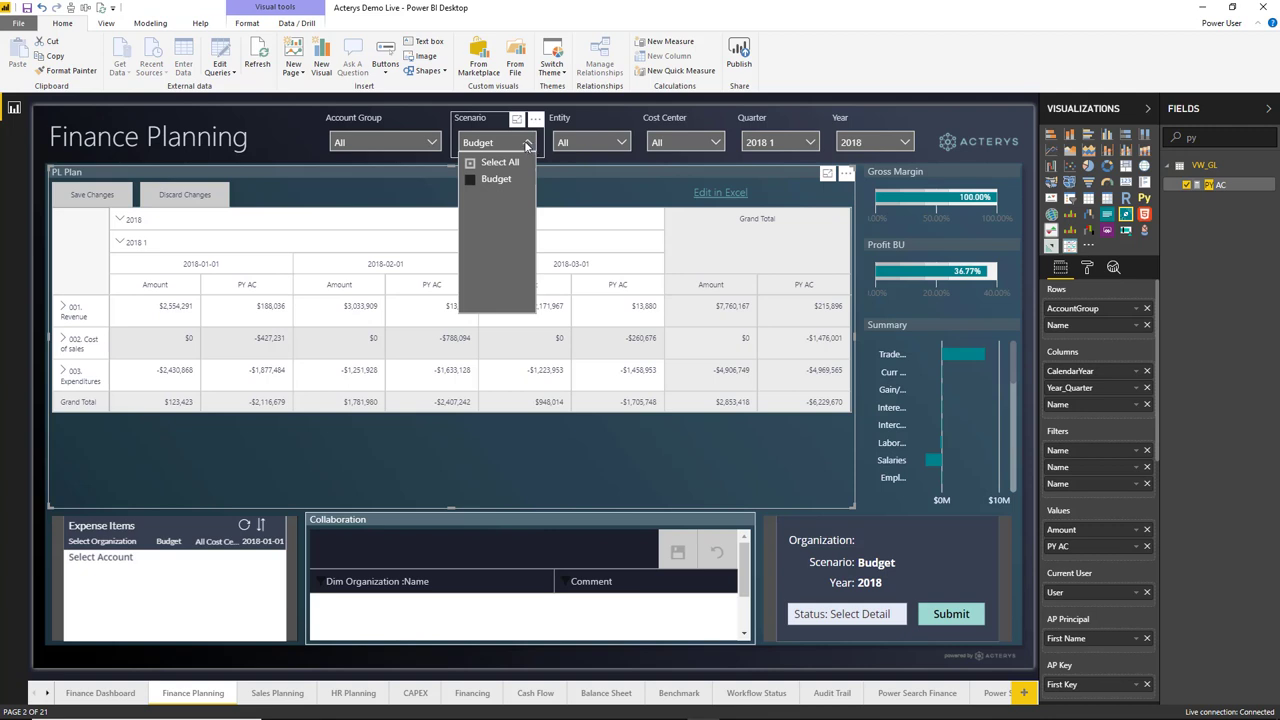
left_click(527, 143)
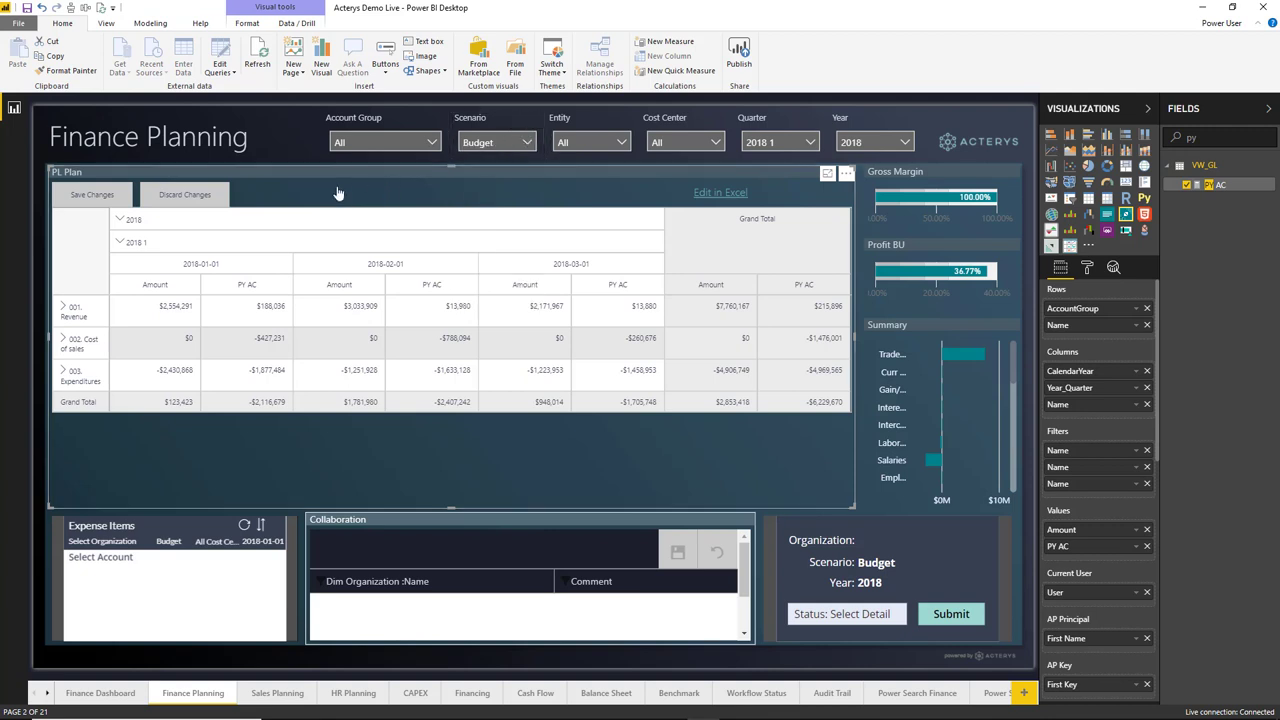
left_click(307, 160)
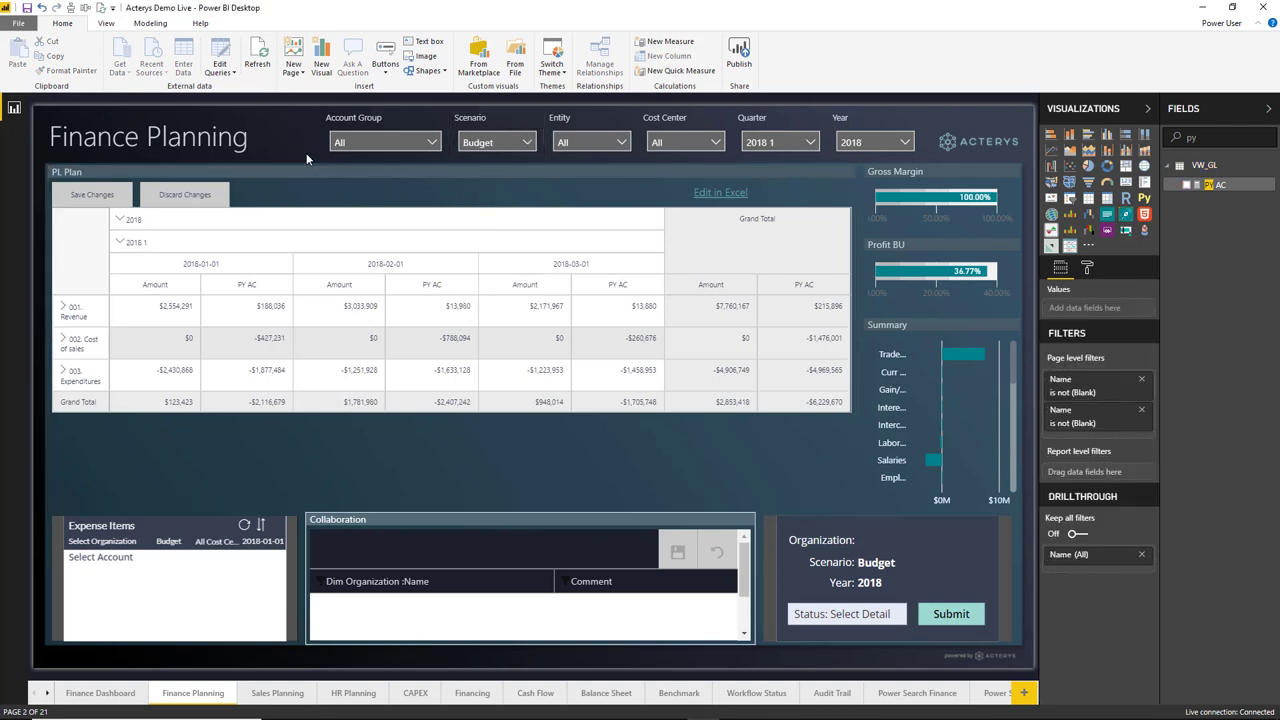
left_click(64, 340)
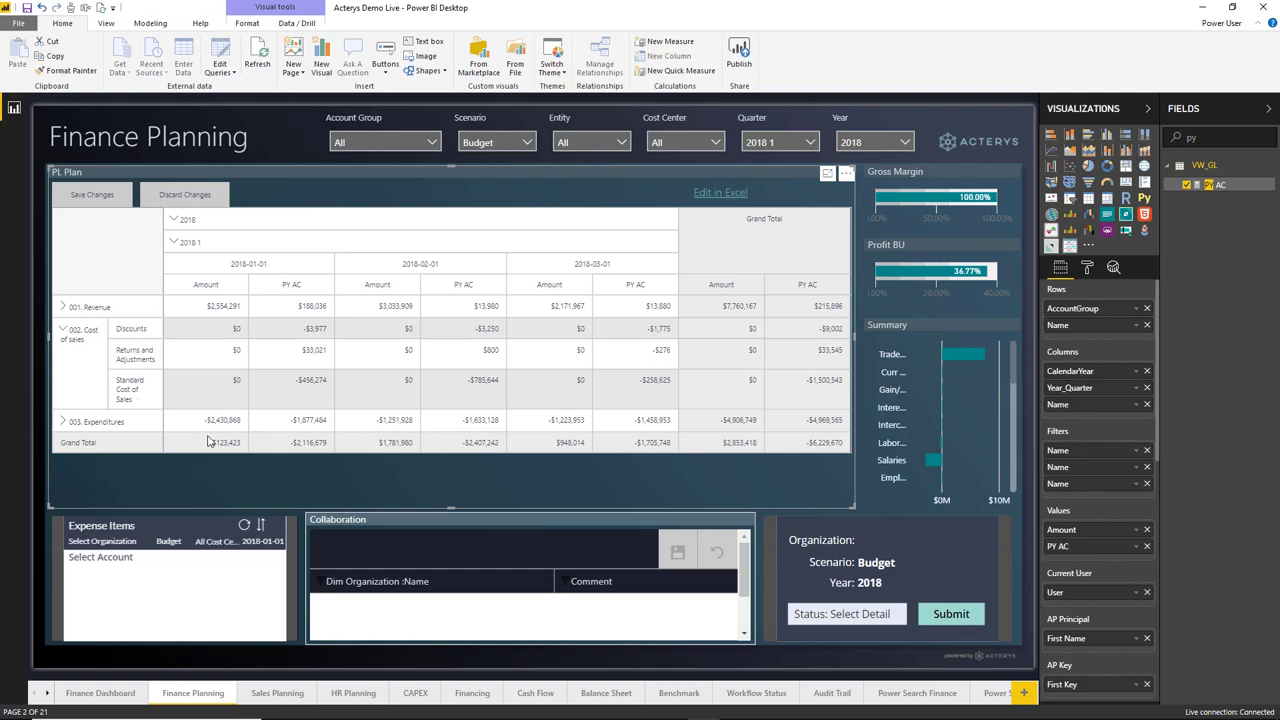
Set the 2018-01-01 Standard Cost of Sales amount to -500,000
left_click(210, 395)
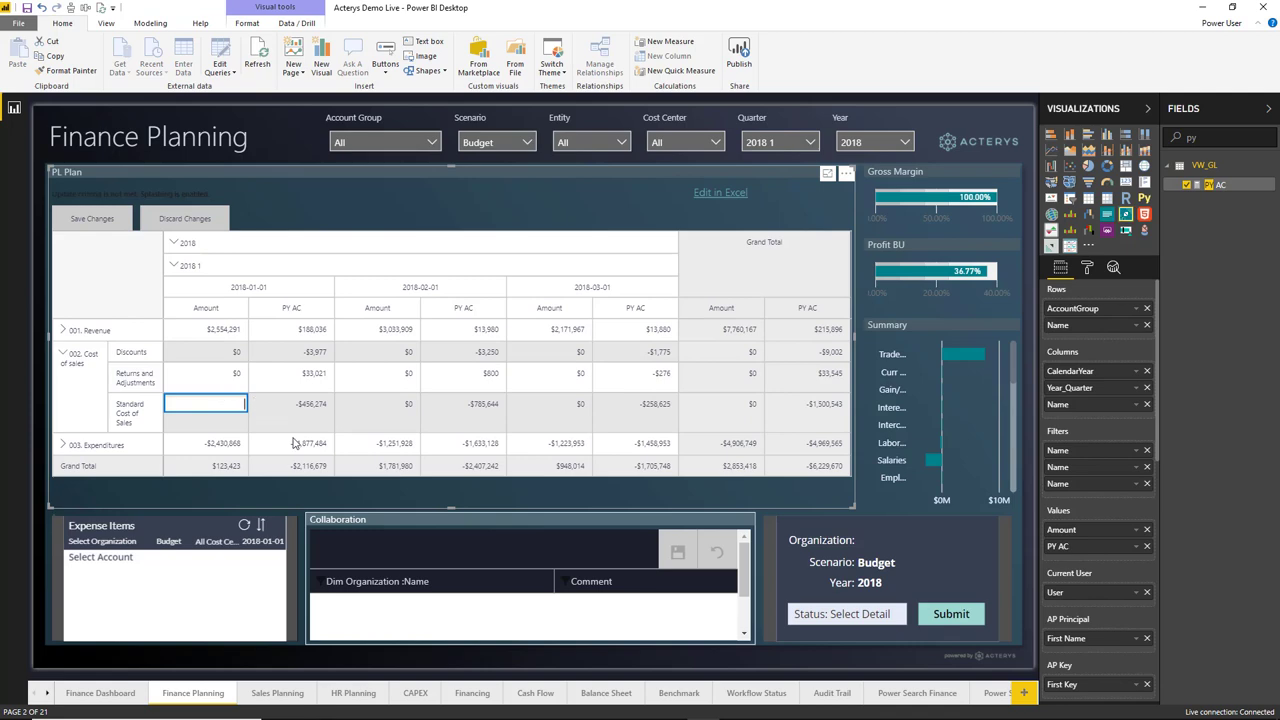
type("-500000")
key("Return")
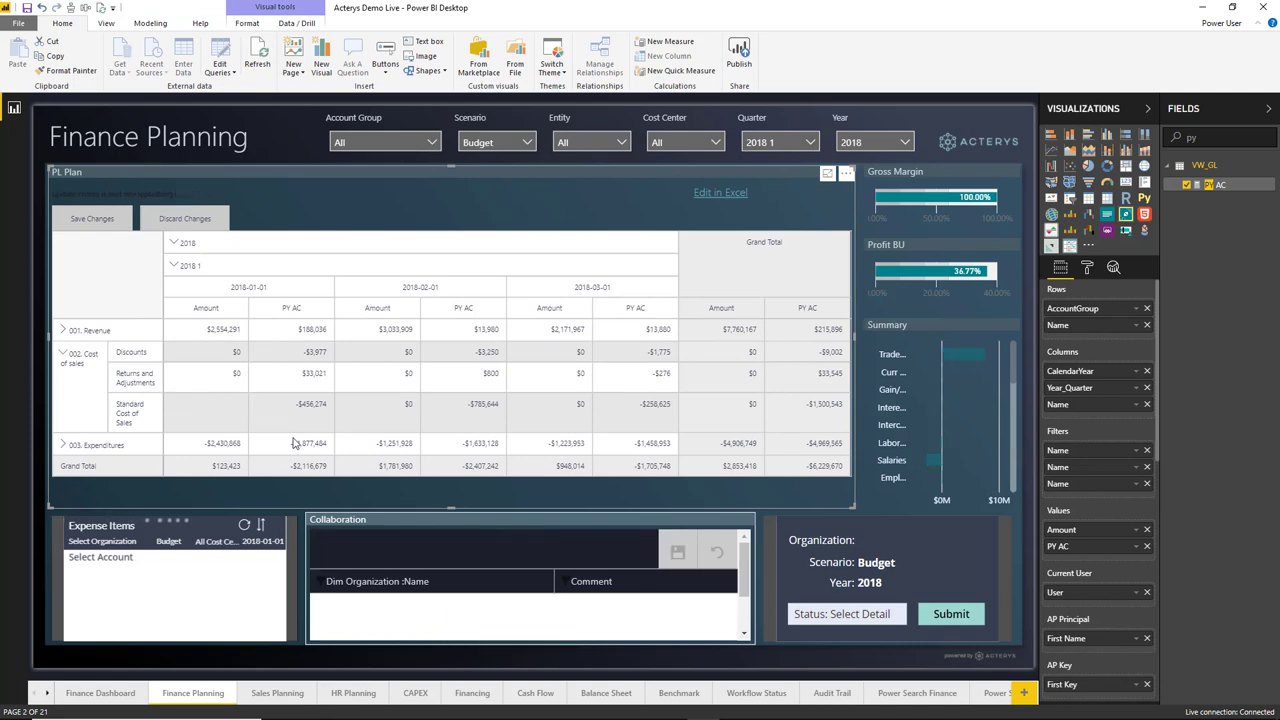
left_click(283, 395)
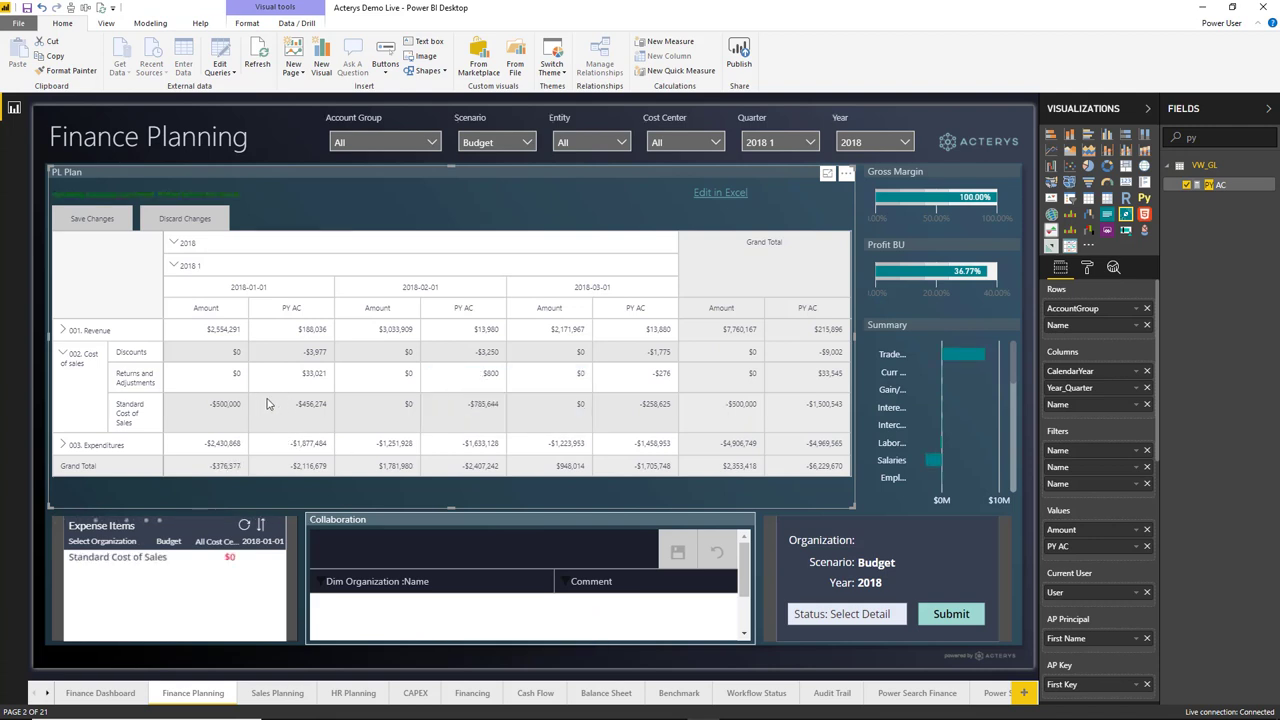
Set the 2018-01-01 Returns and Adjustments amount to 40,000
left_click(231, 376)
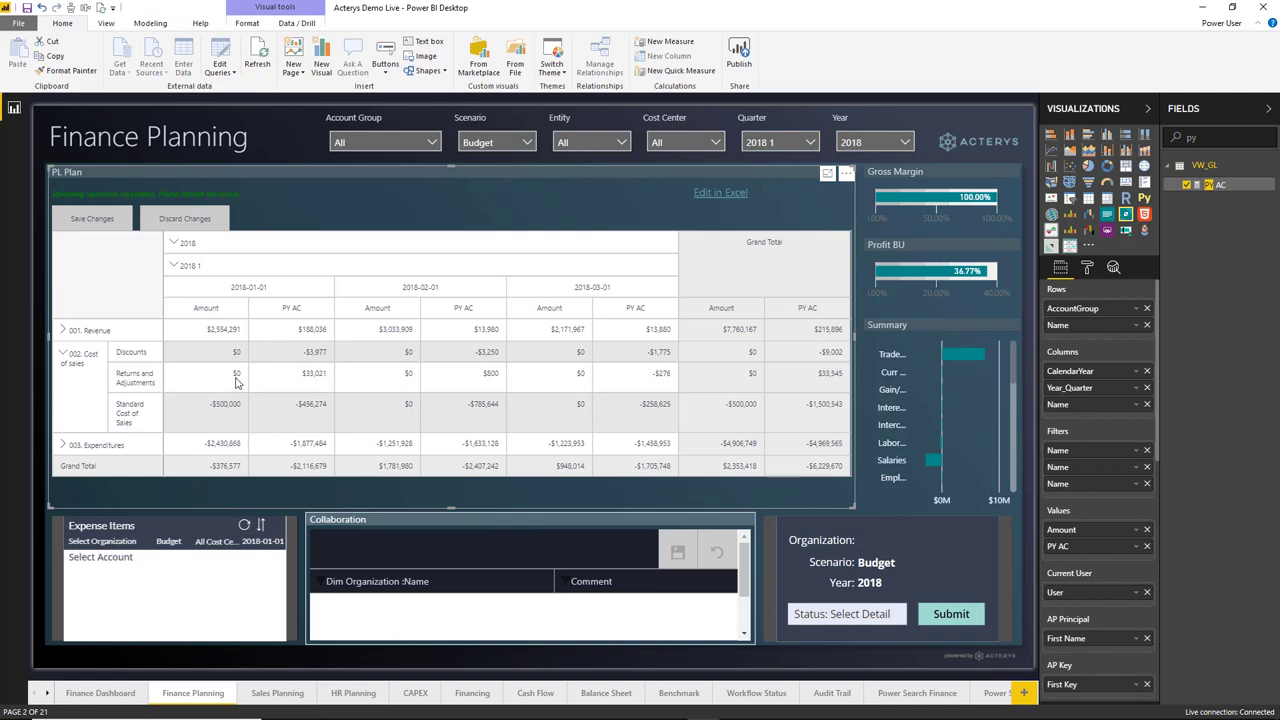
left_click(235, 373)
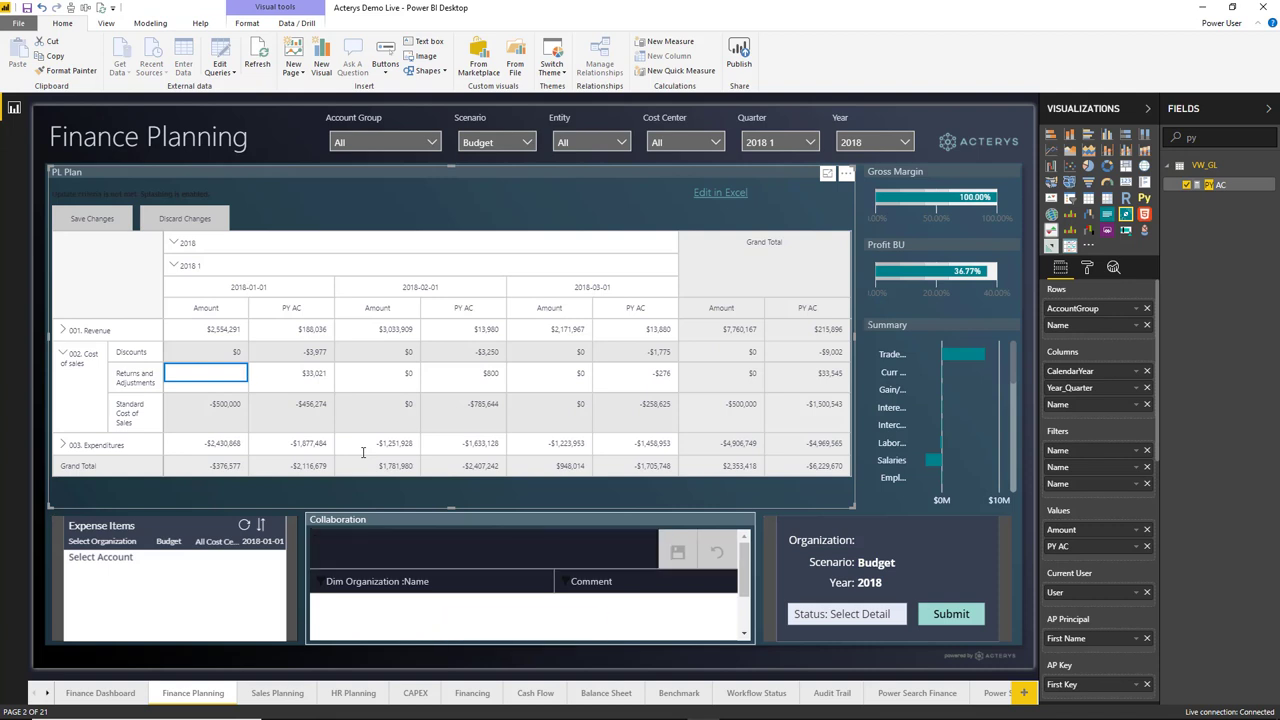
type("40000")
key("Return")
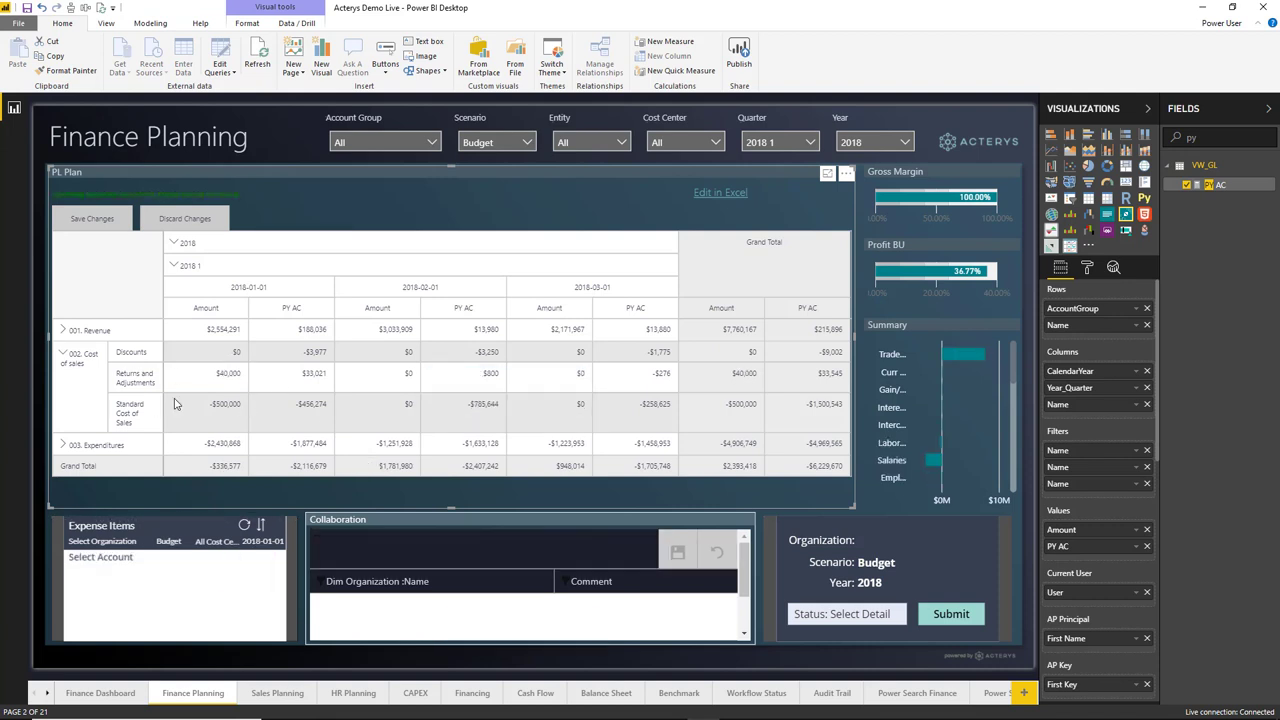
Collapse 002. Cost of sales and submit the budget plan in the Organization panel
left_click(62, 353)
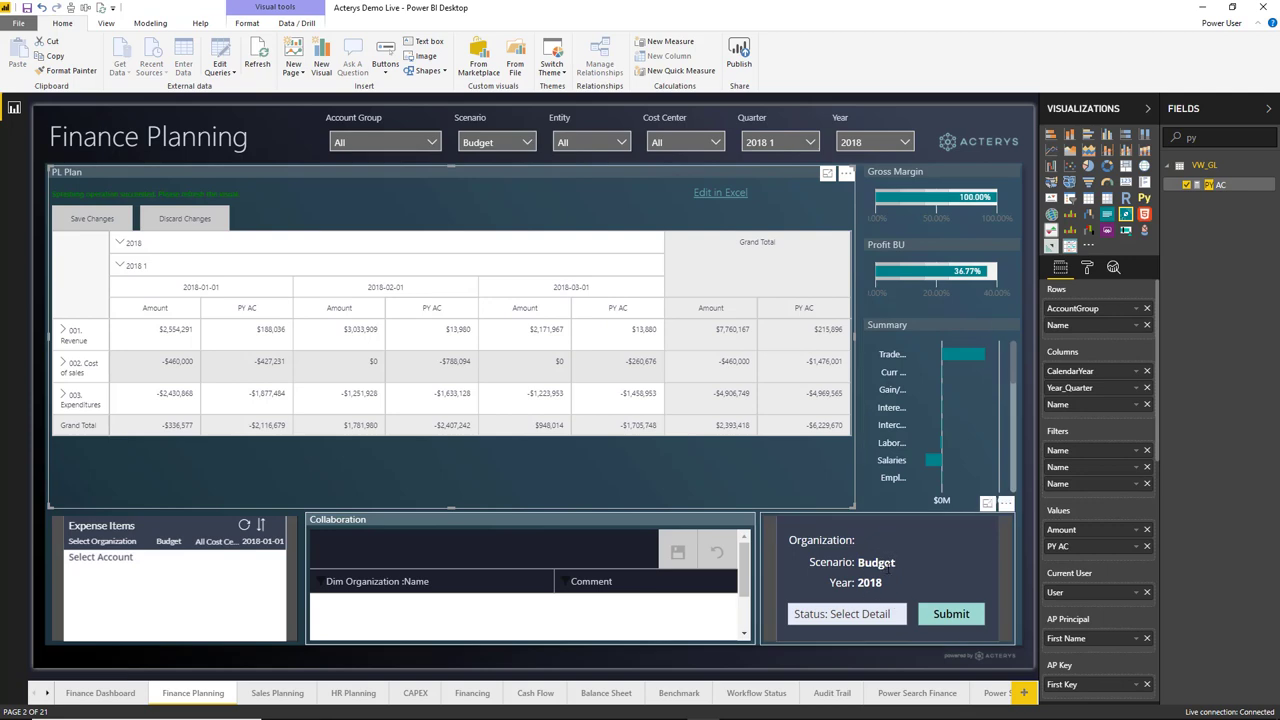
left_click(951, 616)
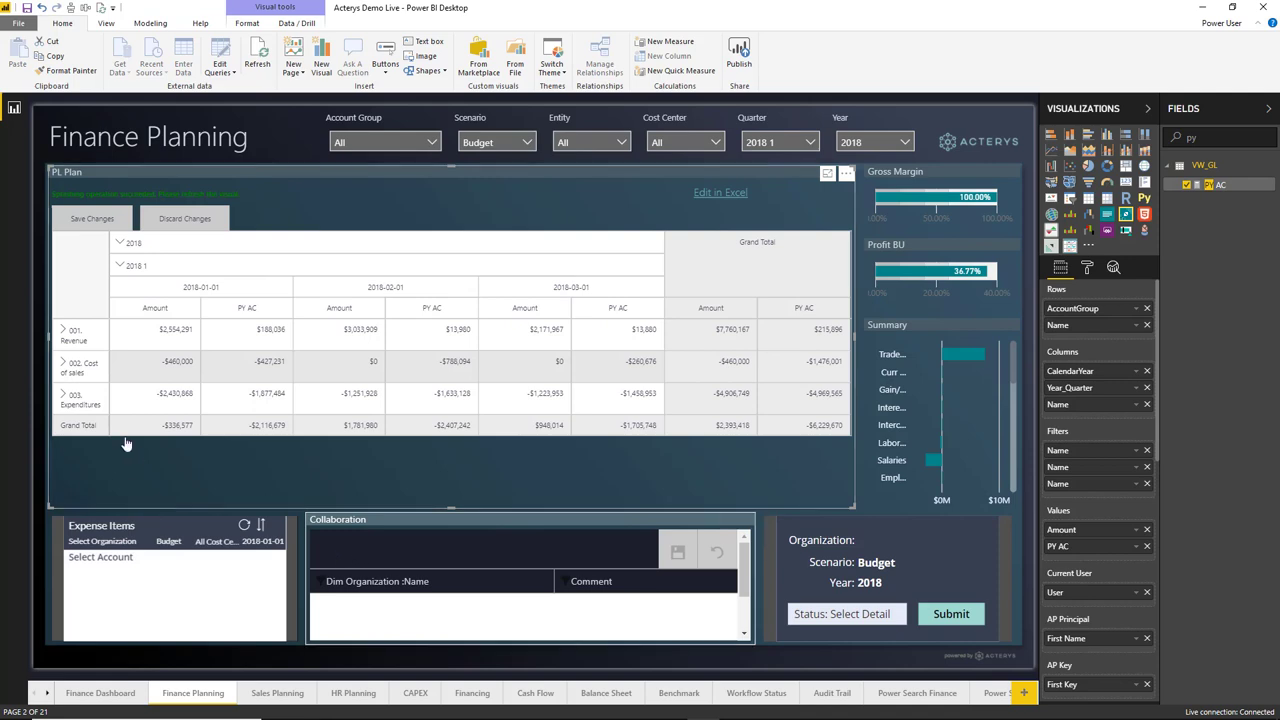
Change the January 002. Cost of sales total to -600,000 and refresh the report data
left_click(63, 363)
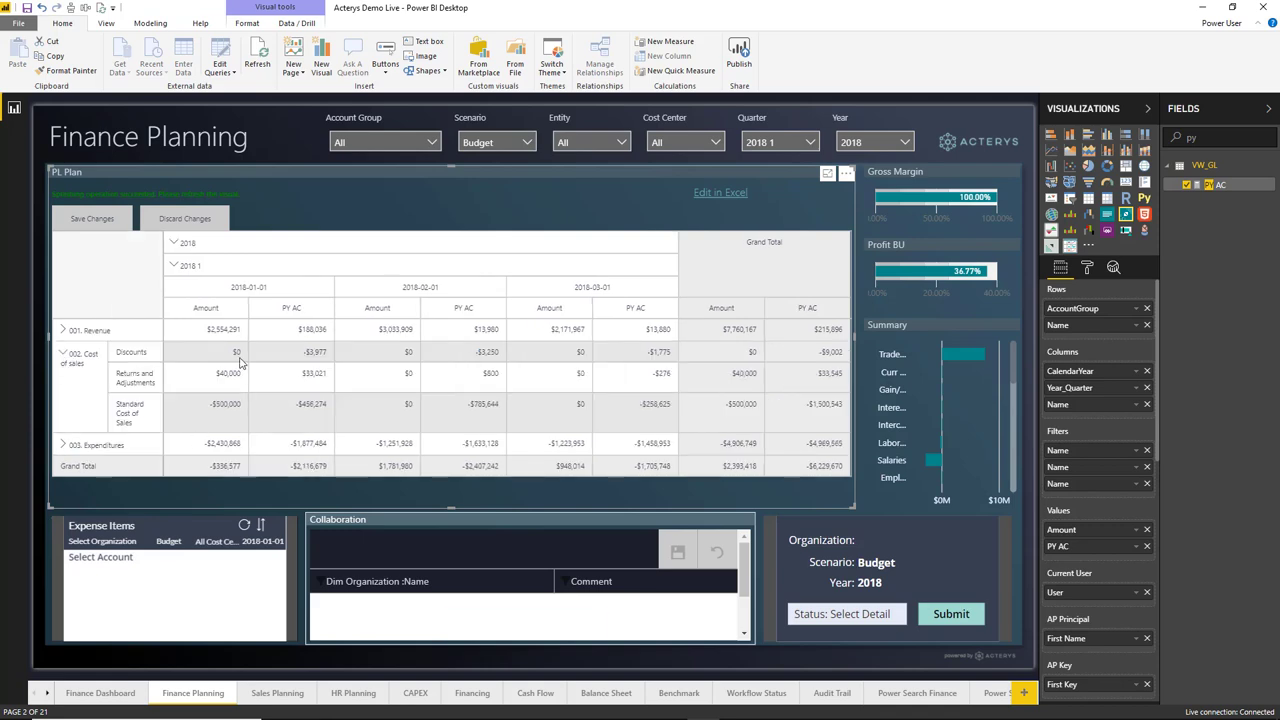
left_click(64, 355)
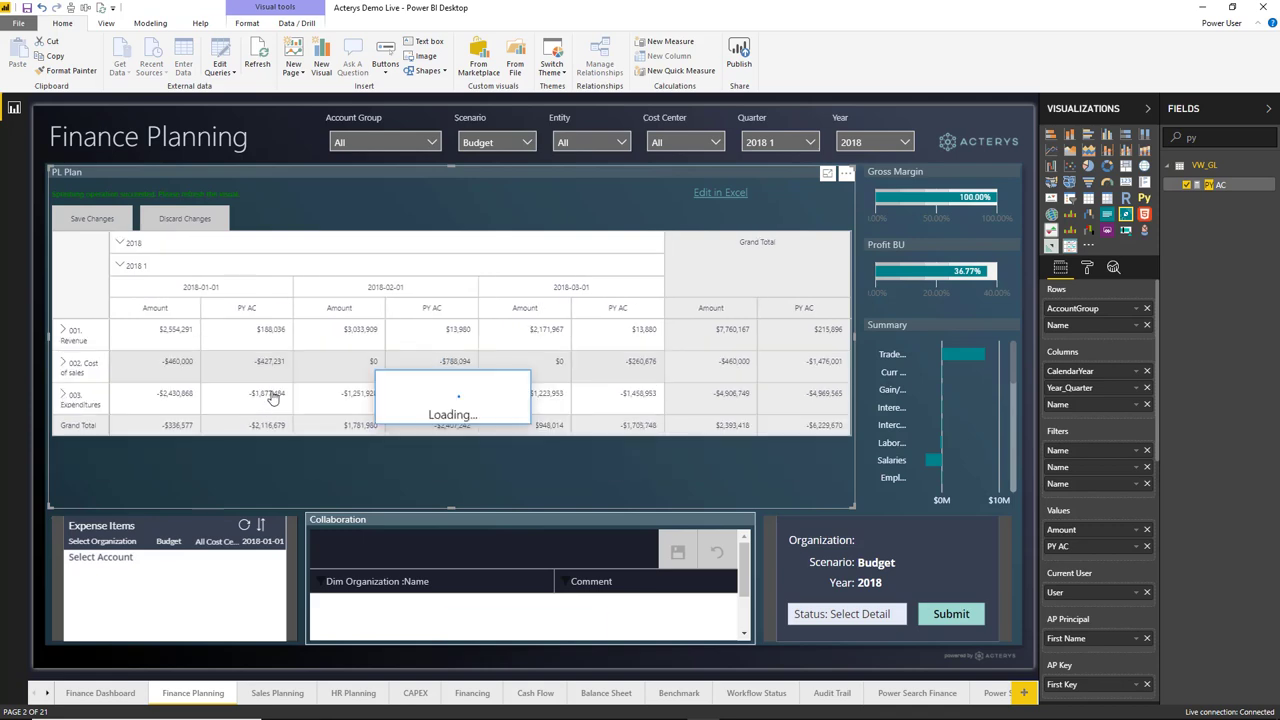
left_click(186, 370)
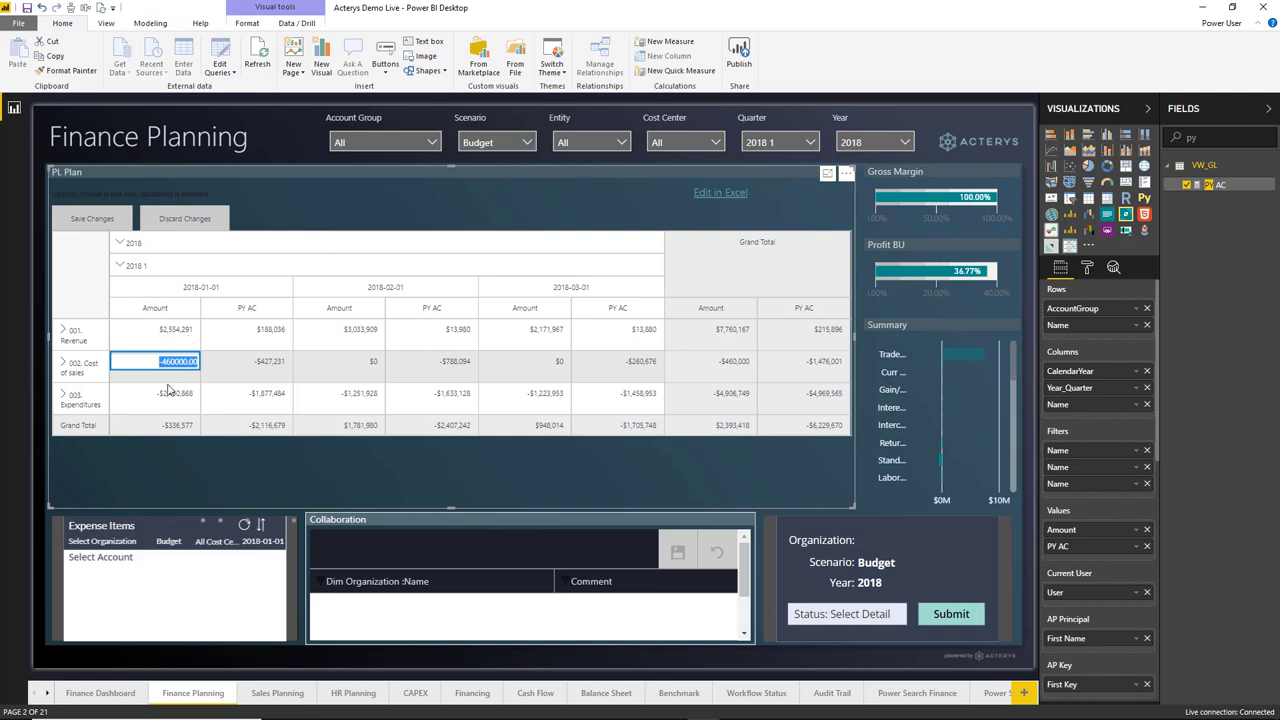
left_click(168, 362)
key("Return")
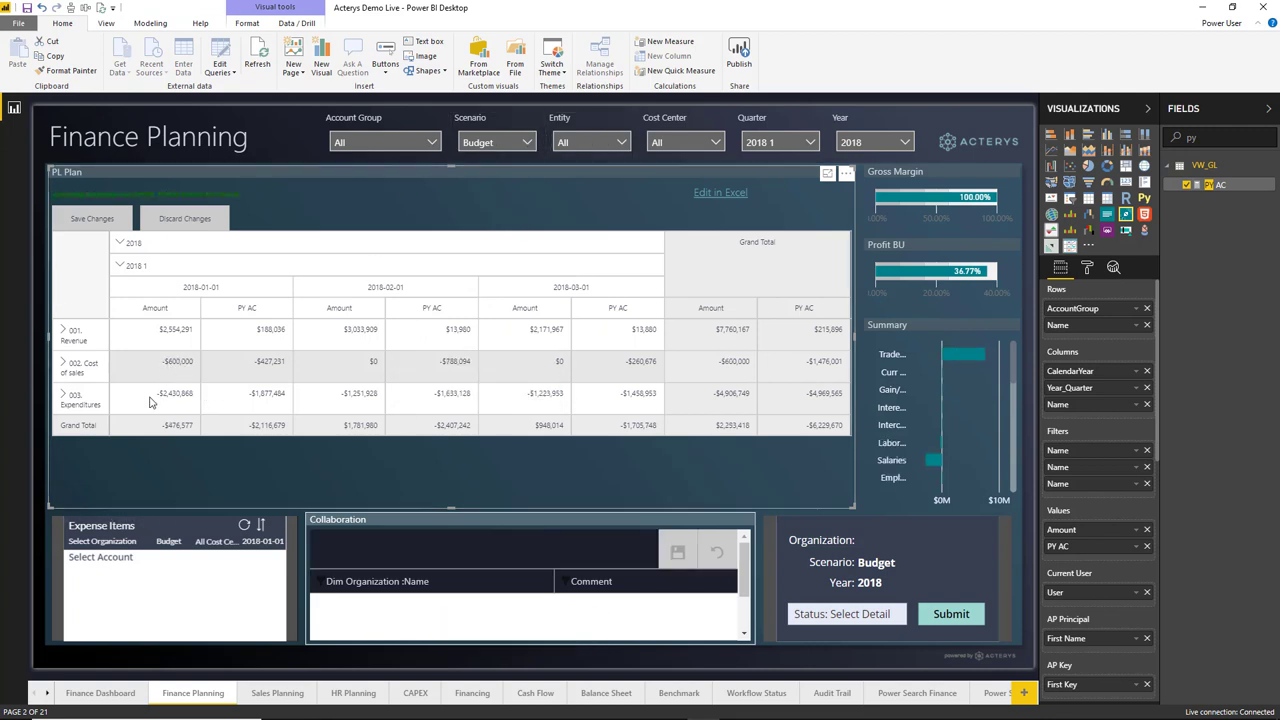
left_click(257, 55)
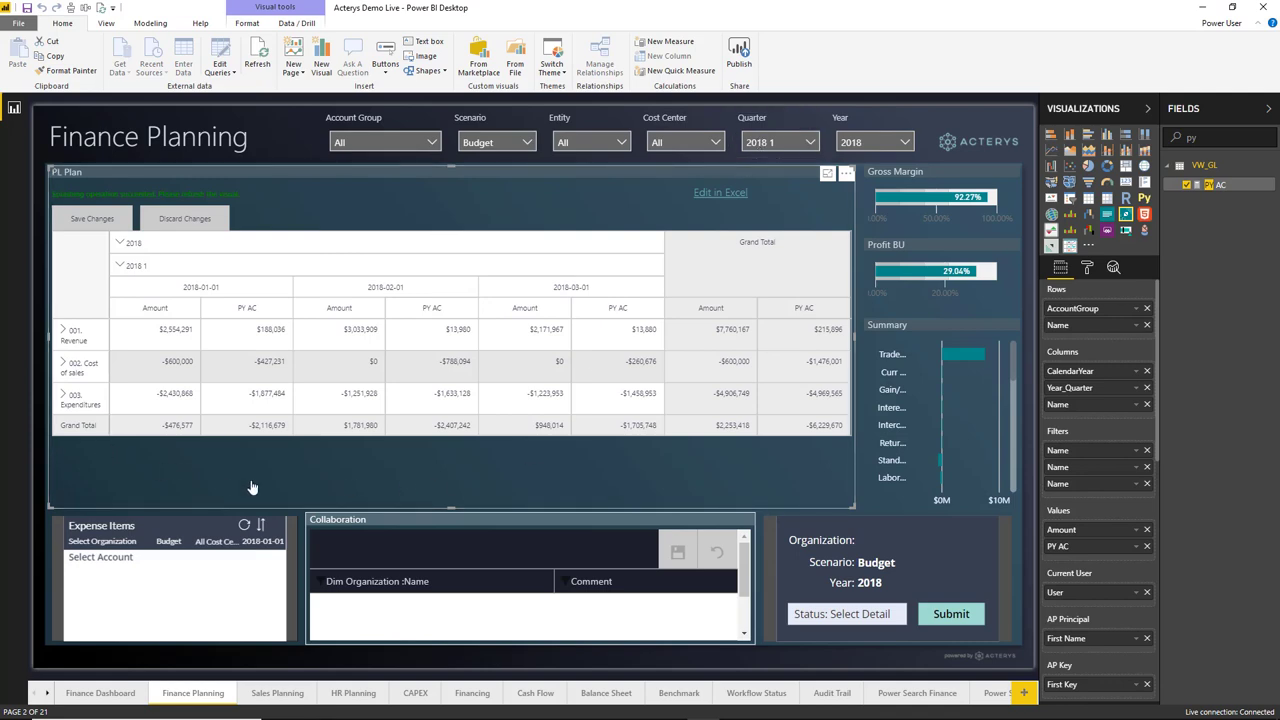
Browse the Cost Center slicer list, then expand 002. Cost of sales into its accounts
left_click(718, 146)
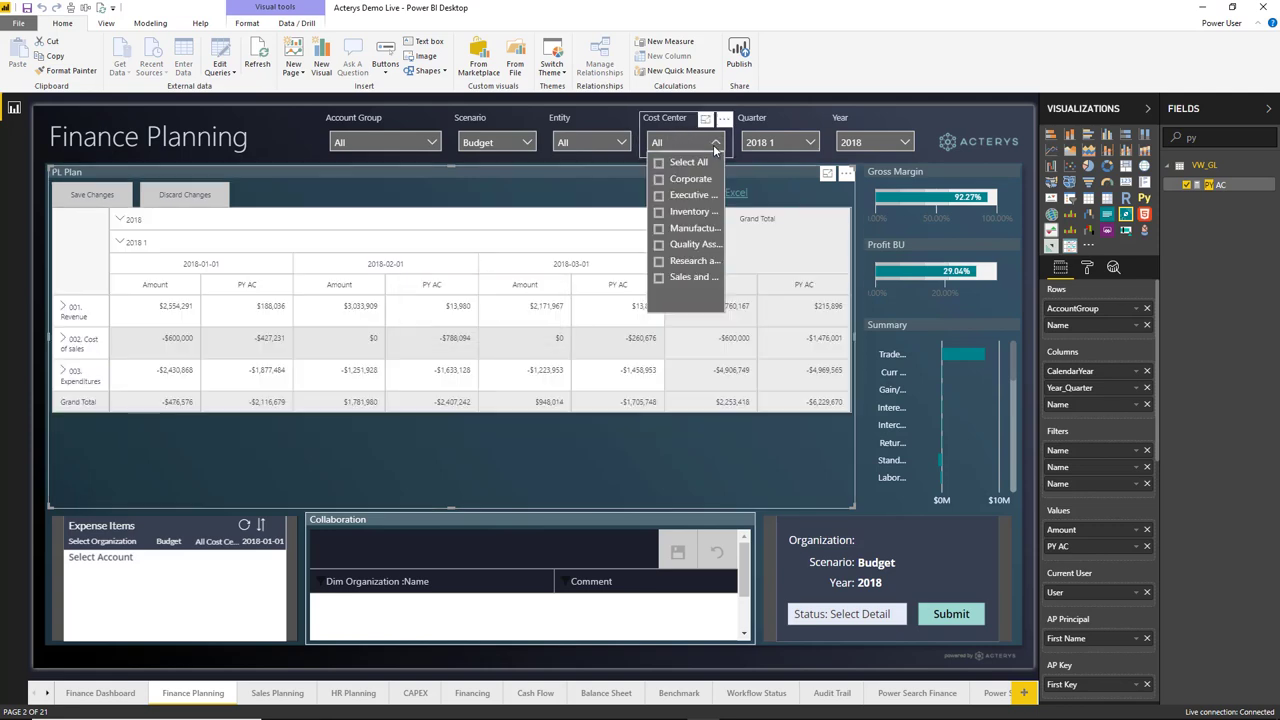
left_click(634, 161)
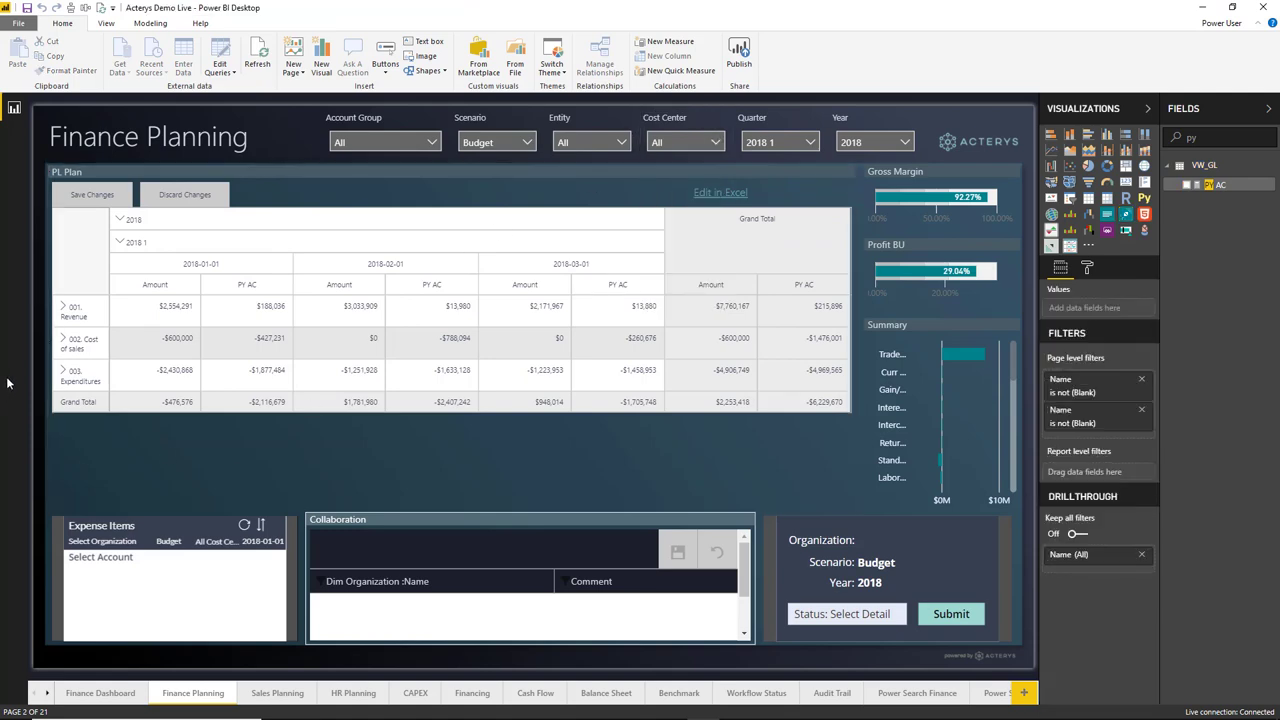
left_click(63, 340)
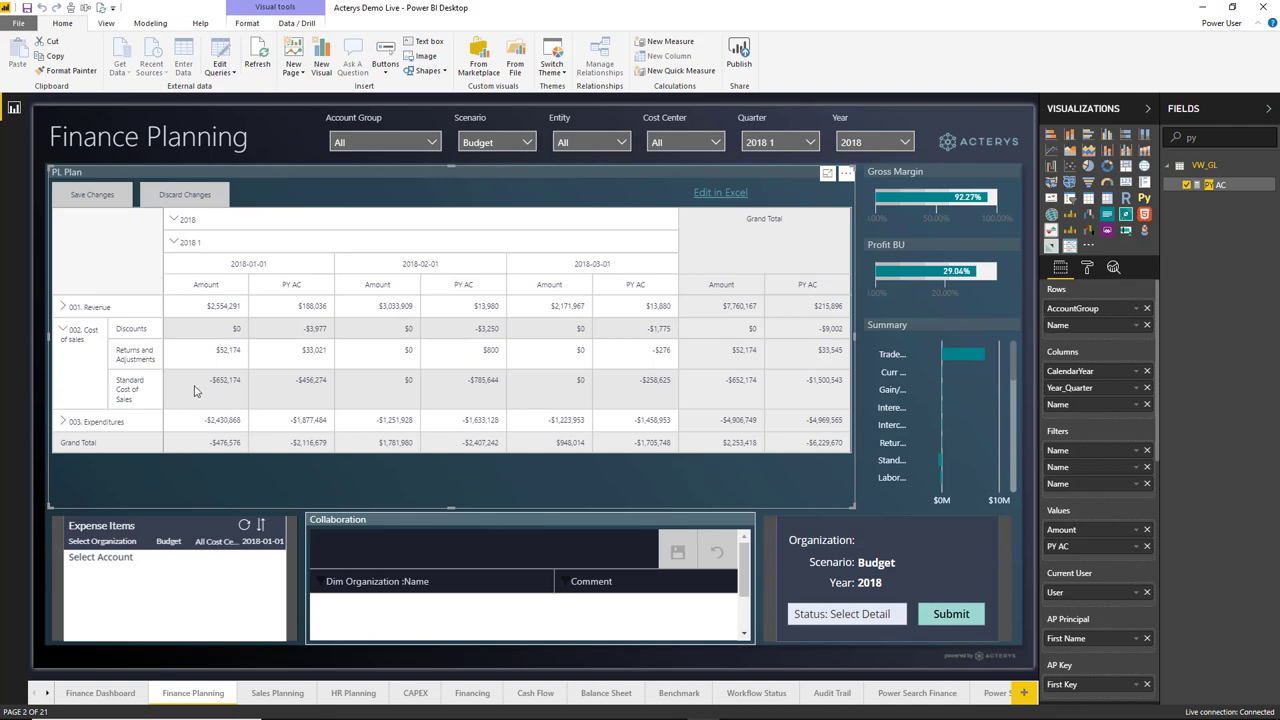
Collapse 002. Cost of sales back to one row showing -$600,000
left_click(63, 329)
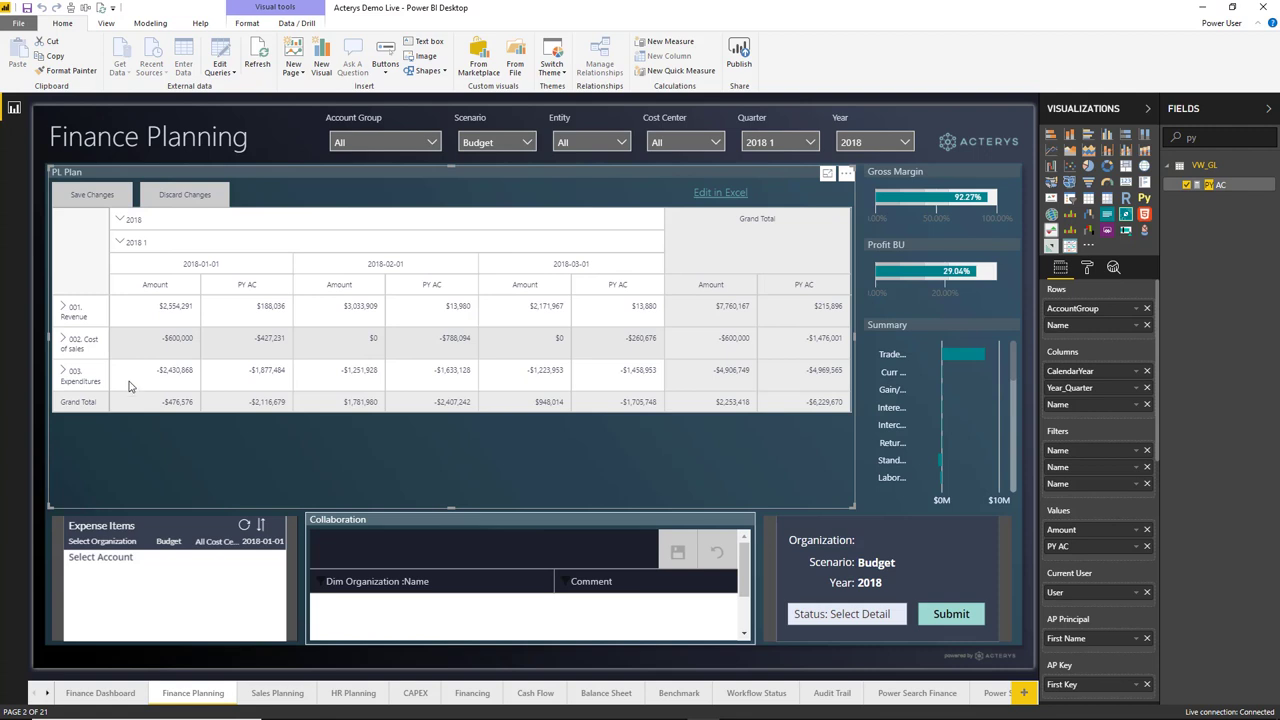
Replace the 2018-01-01 Cost of sales amount with 10, giving -$660,000 in the PL Plan matrix
left_click(176, 340)
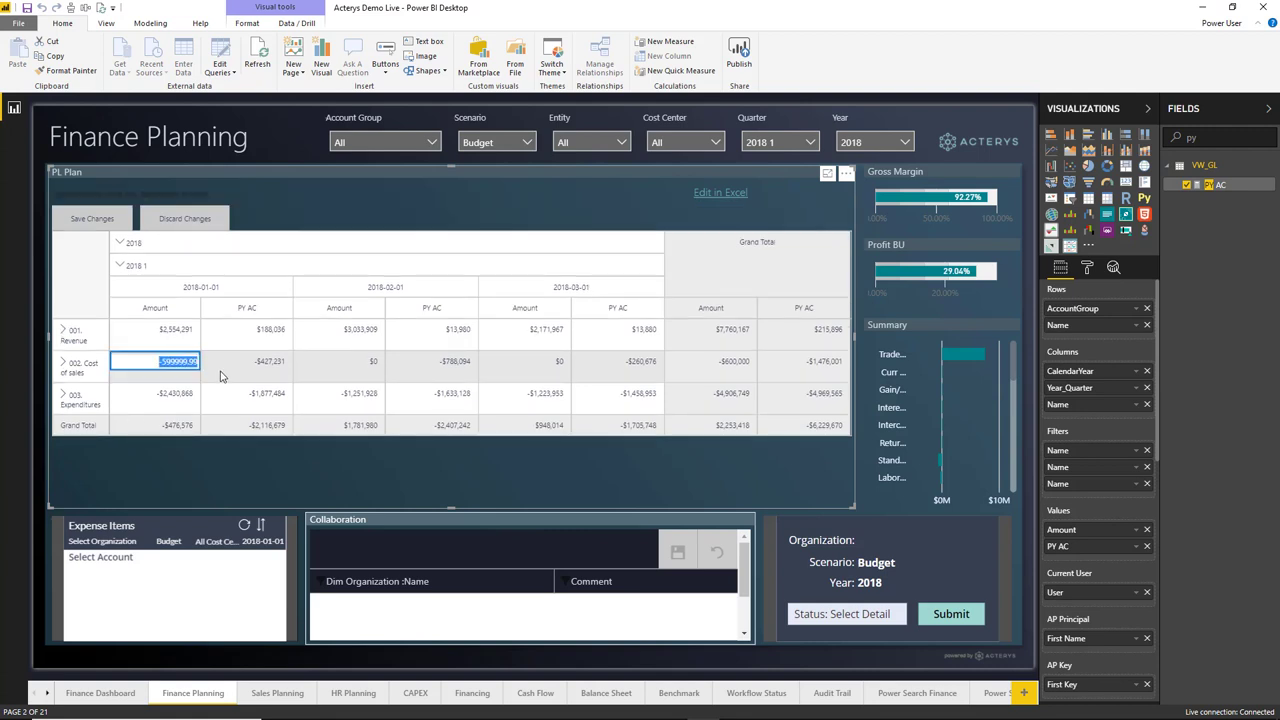
key("BackSpace")
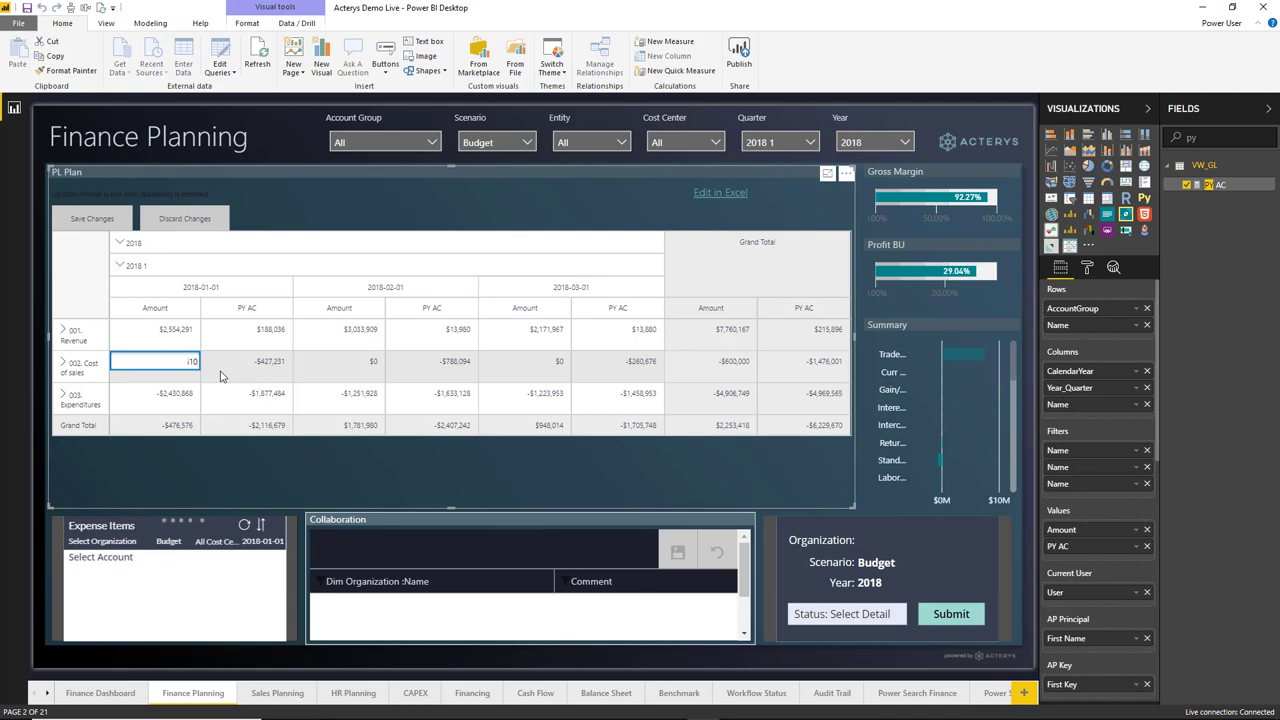
type("10")
key("Return")
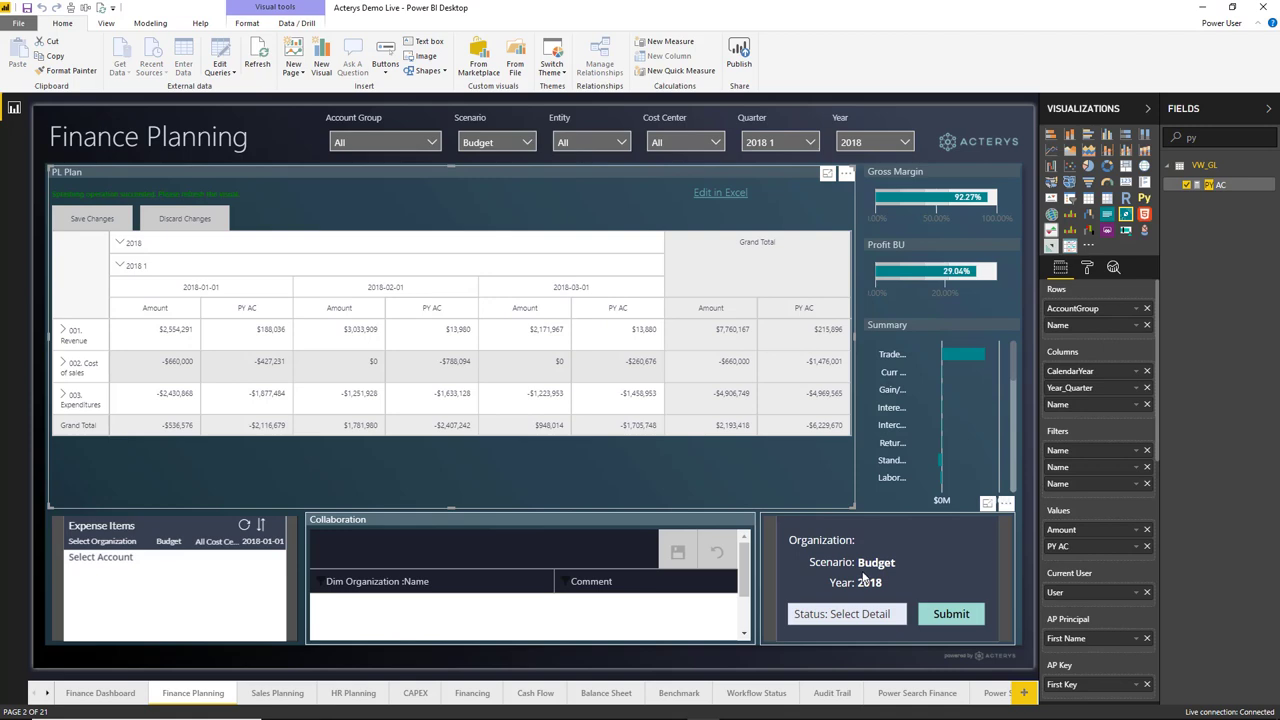
Submit the 2018 Budget plan for approval from the organization status visual
left_click(926, 613)
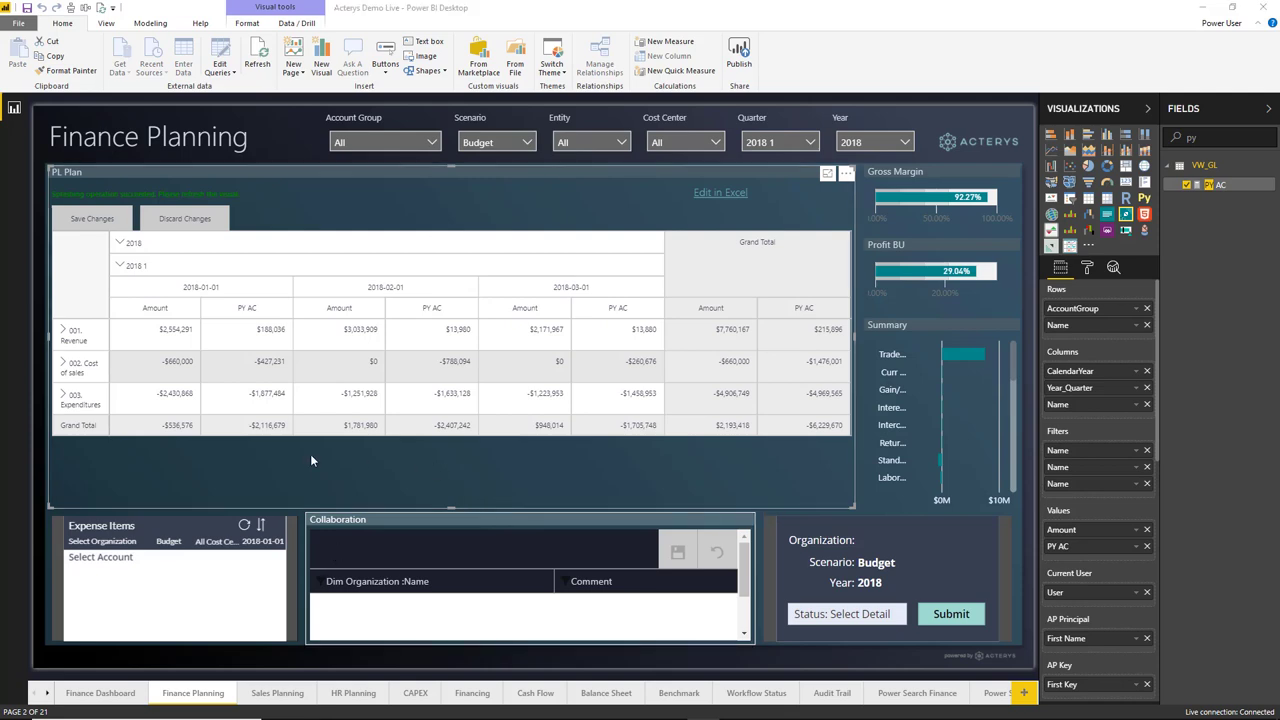
key("alt+Tab")
key("alt+Tab")
key("alt+Tab")
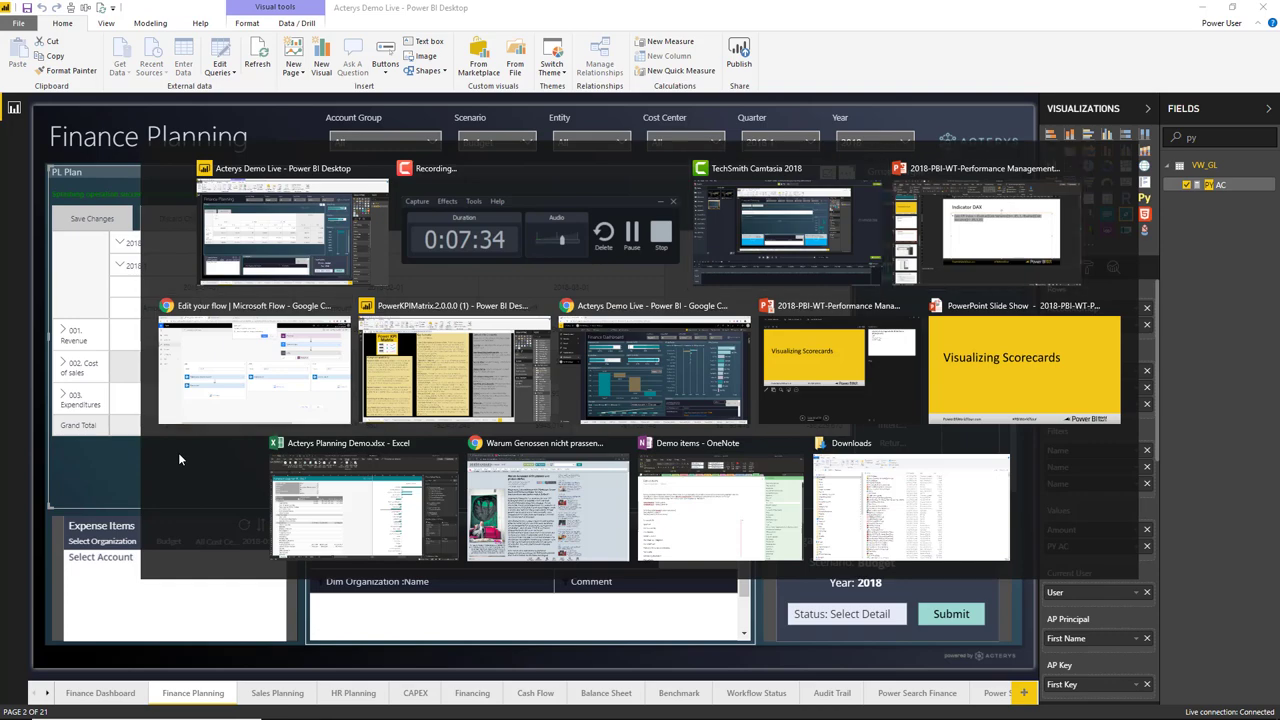
key("Escape")
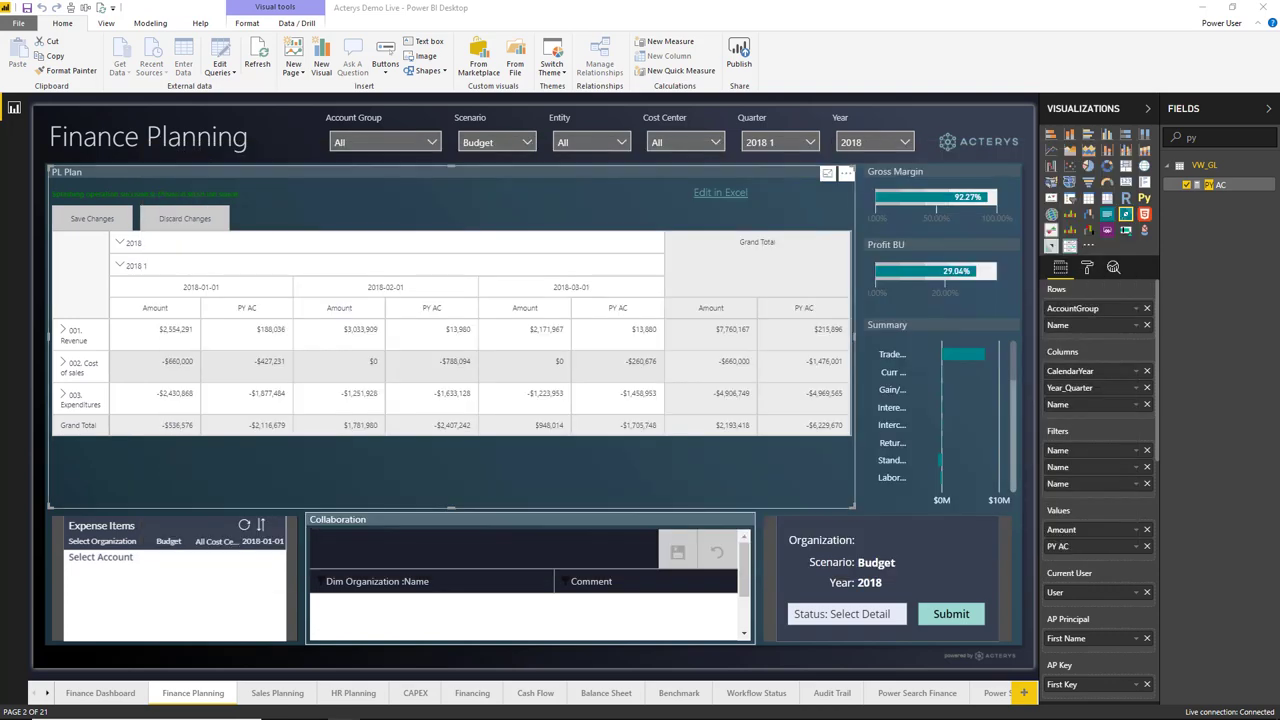
Maximize the SendApprovalRequest flow to review its Submit, Approve and Reject cases, then return to Power BI
key("alt+Tab")
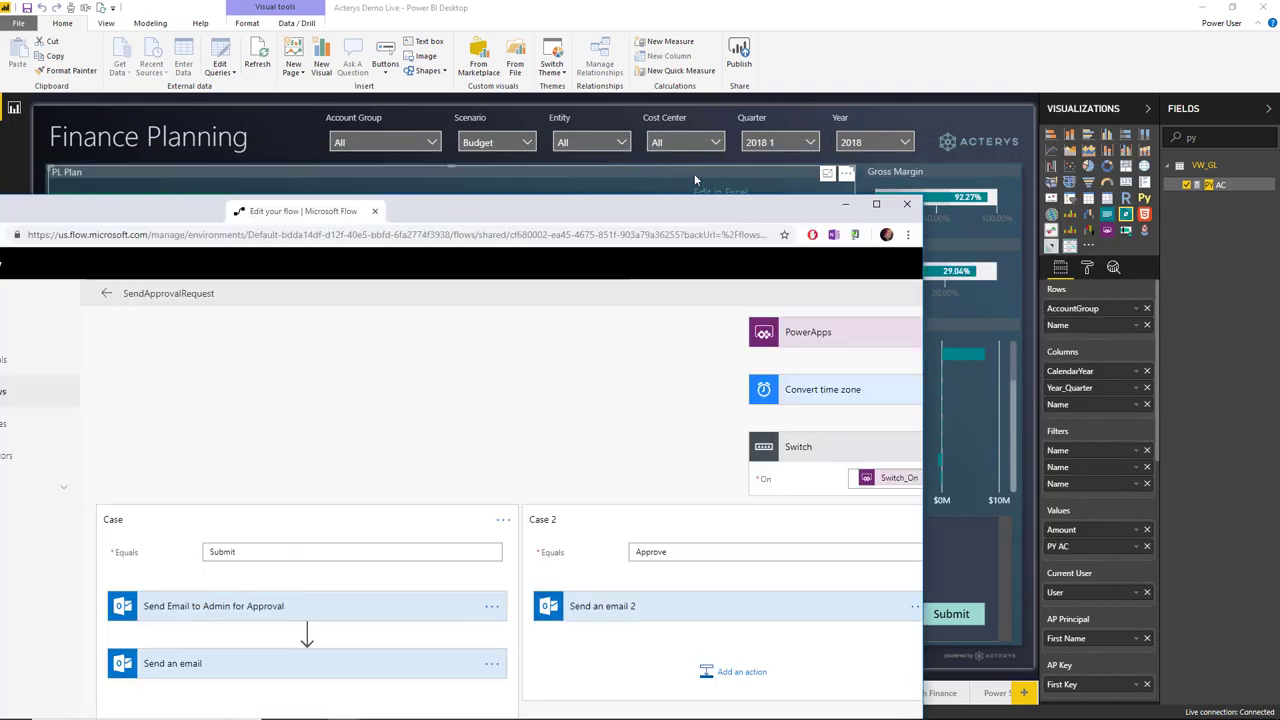
double_click(556, 54)
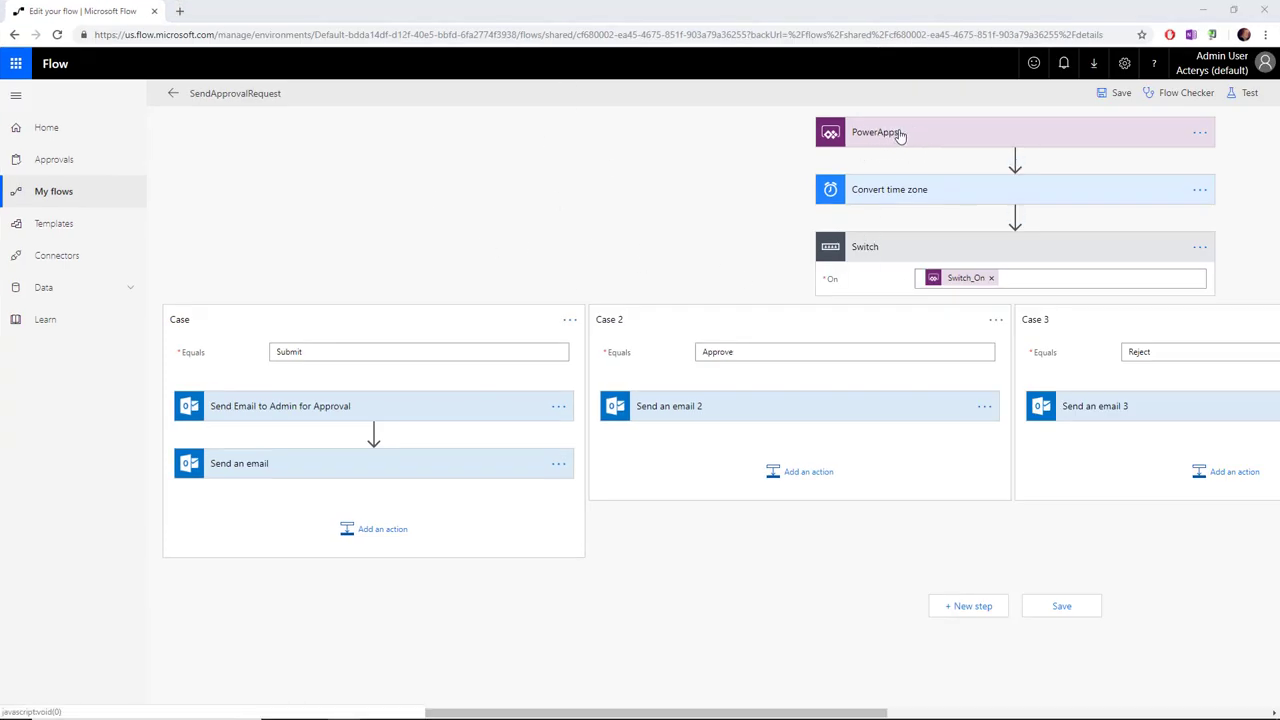
key("alt+Tab")
key("alt+Tab")
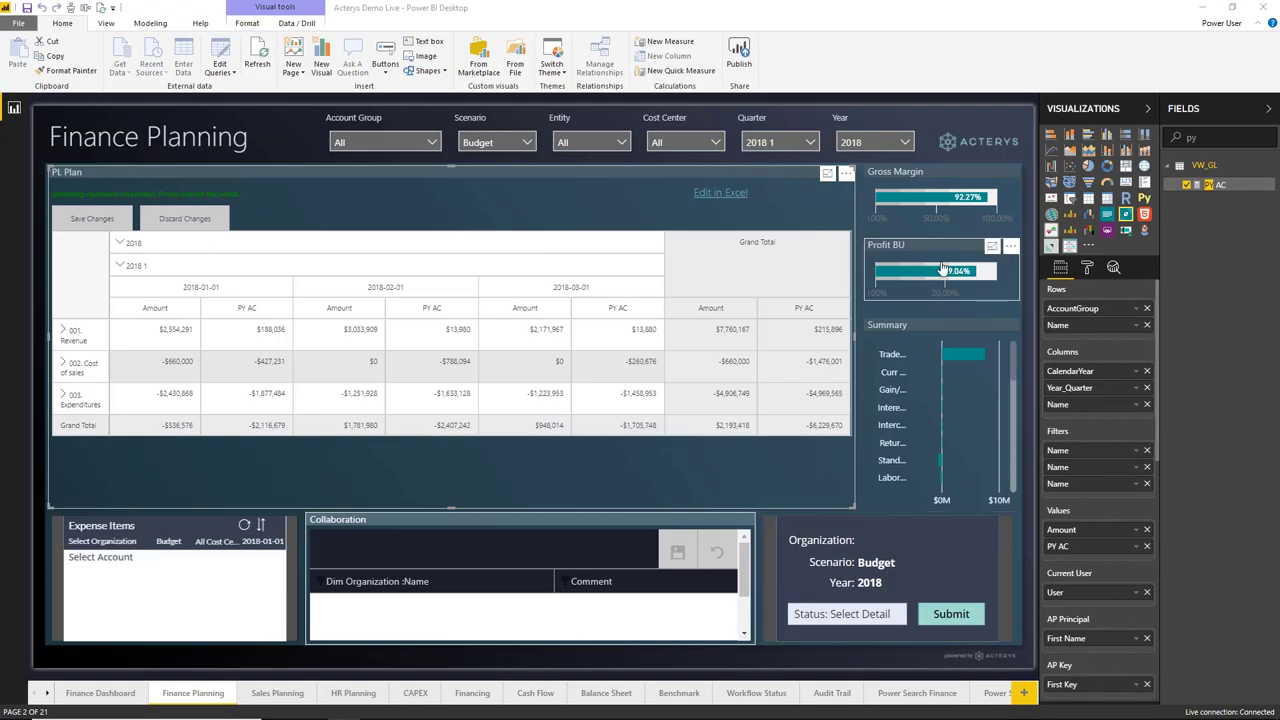
key("alt+Tab")
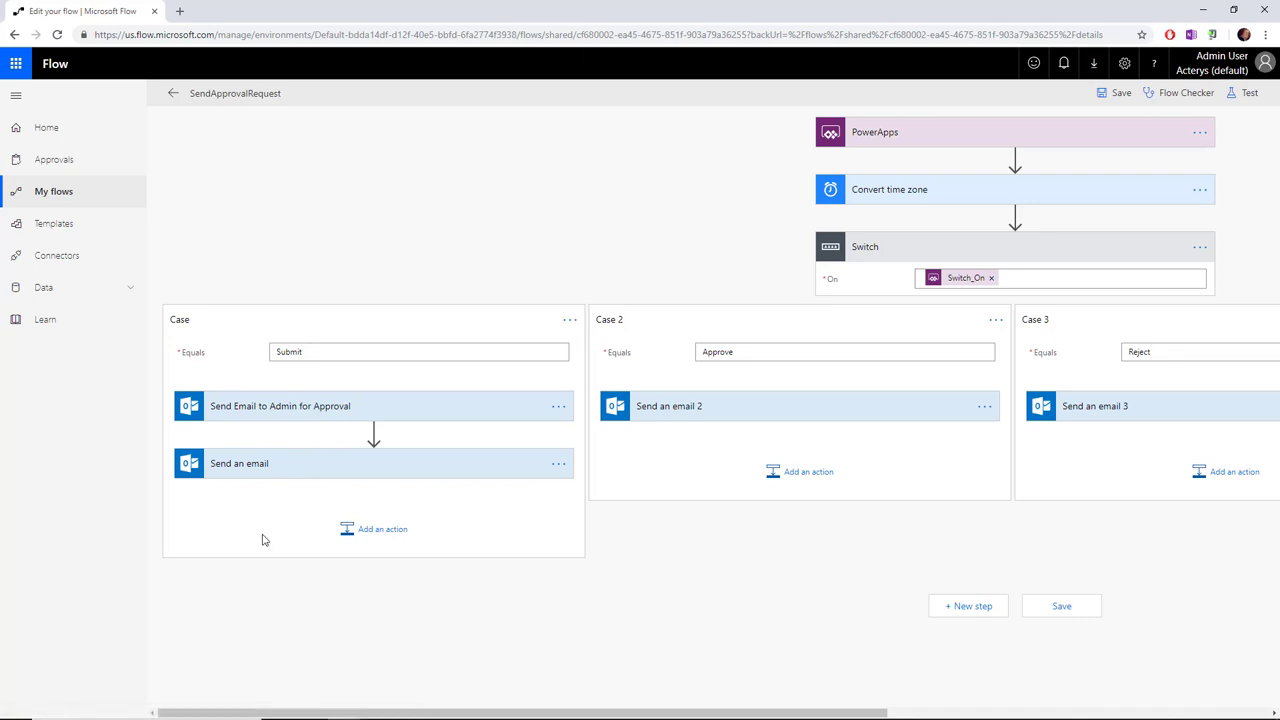
key("alt+Tab")
key("alt+Tab")
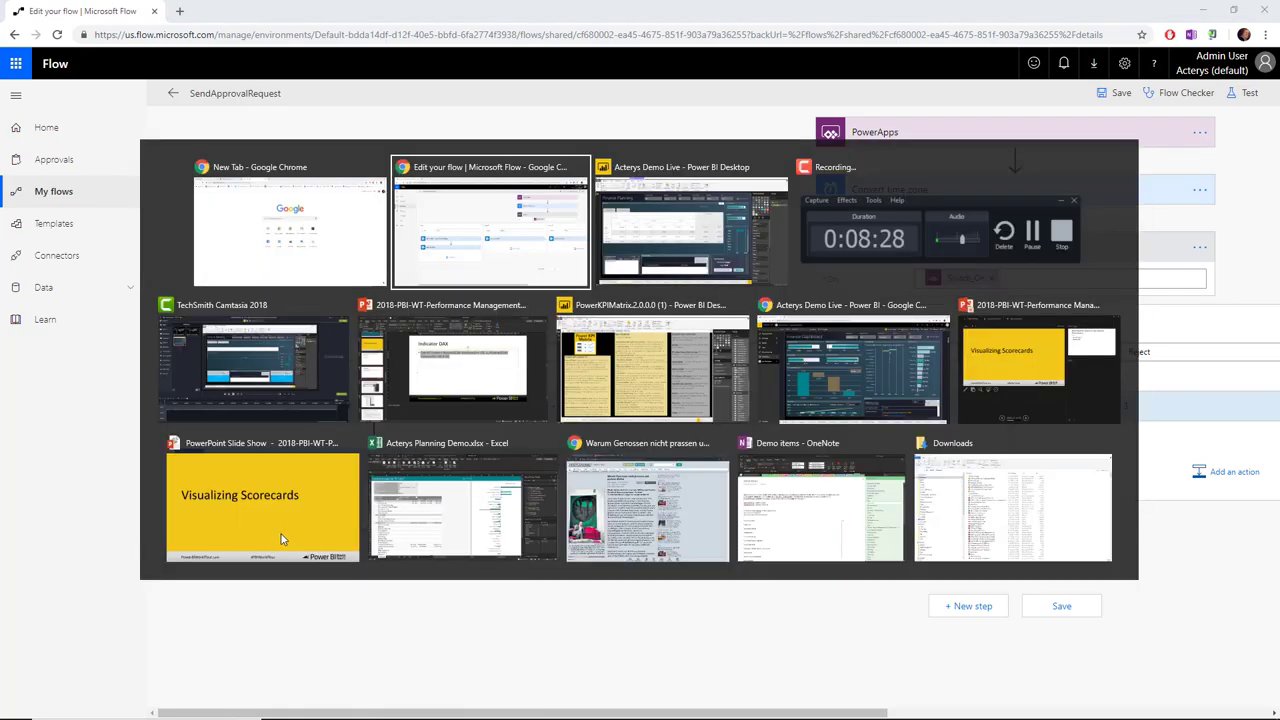
key("alt+Tab")
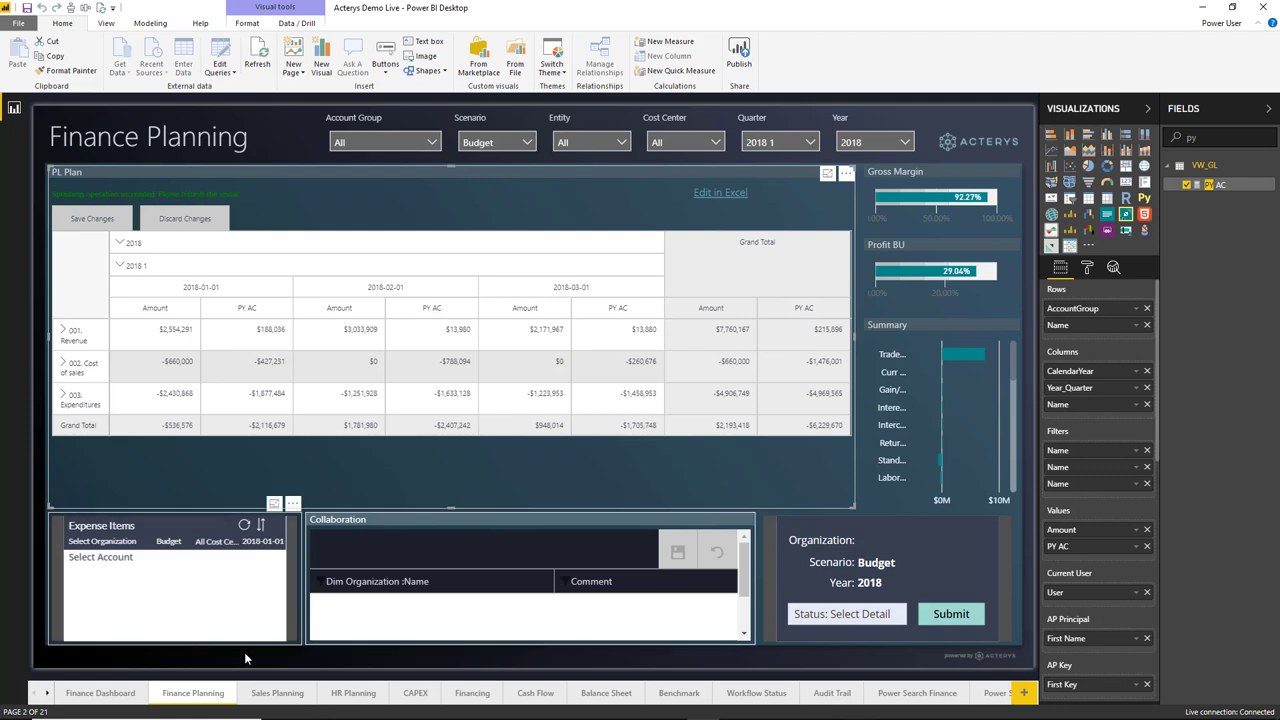
Page through Sales Planning and Cash Flow to the Financing page's Debt Planning view
left_click(270, 695)
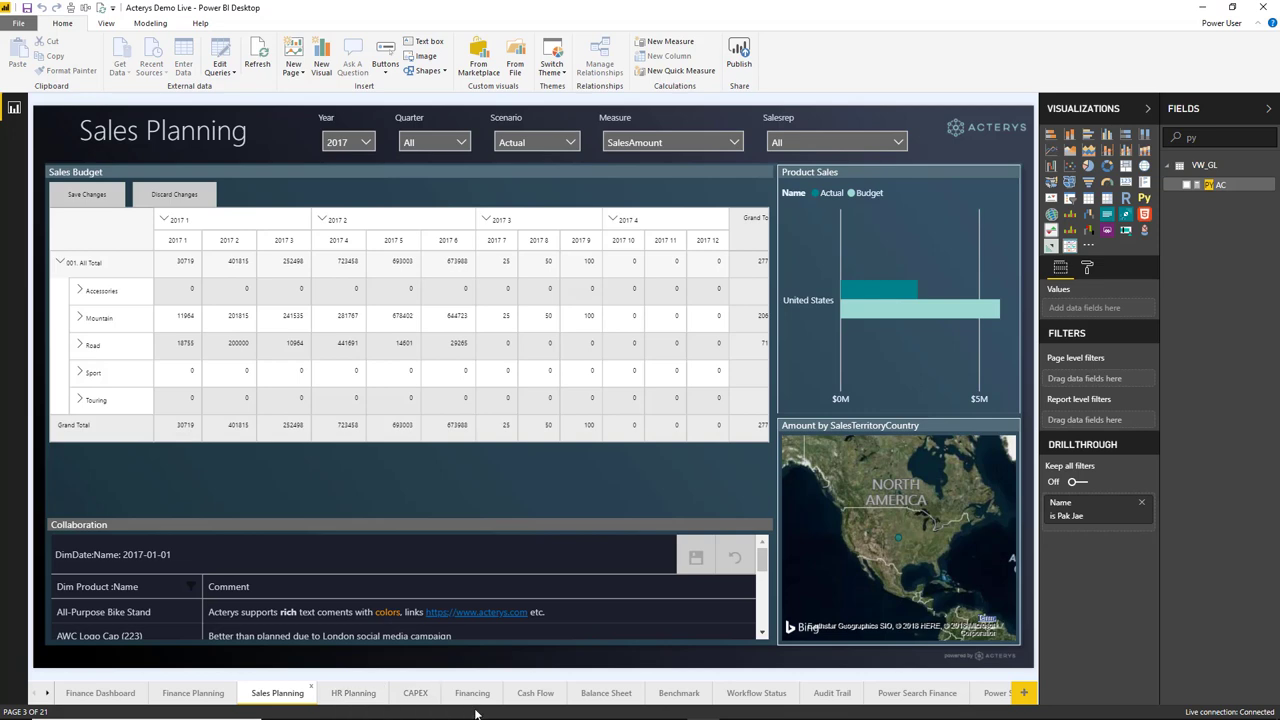
left_click(535, 697)
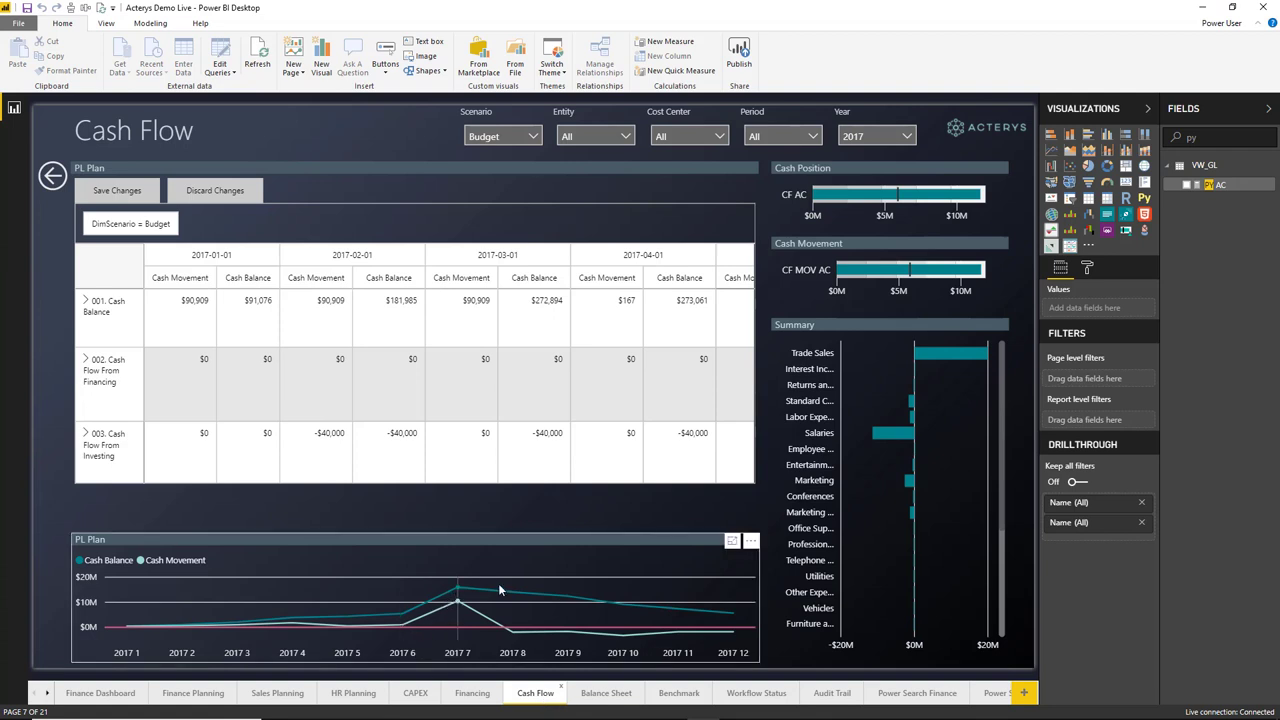
mouse_move(744, 620)
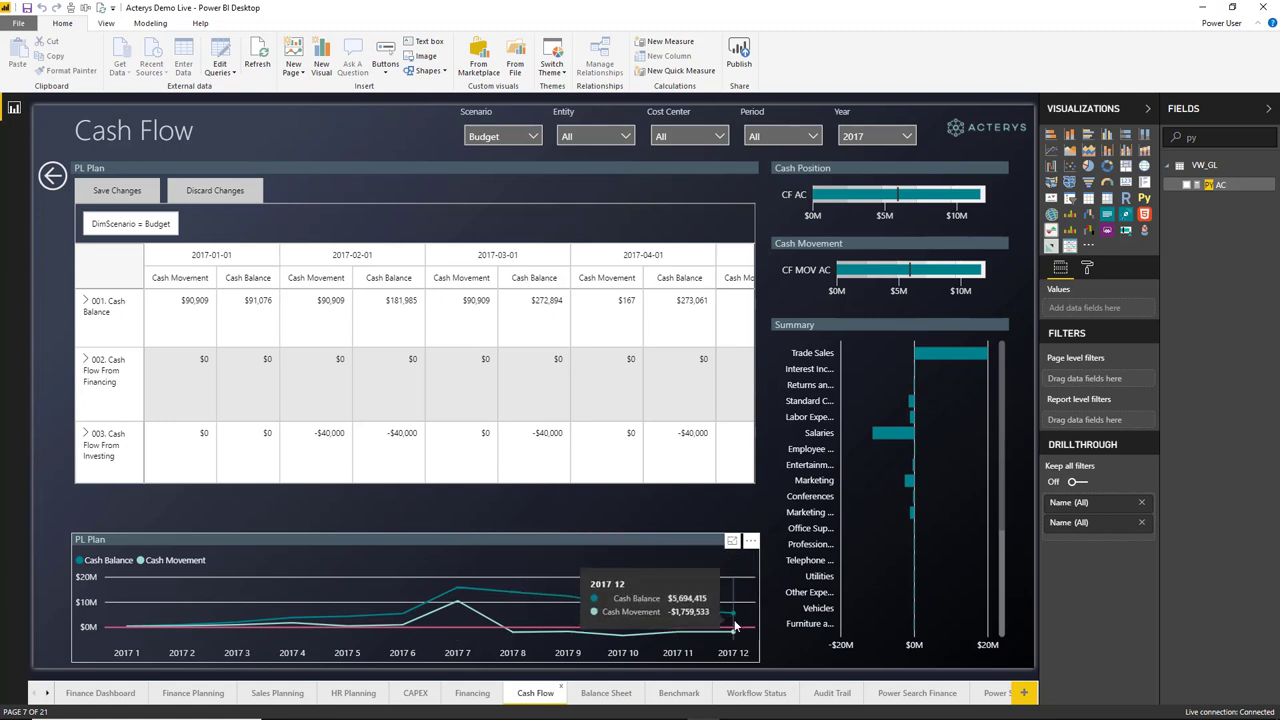
left_click(472, 693)
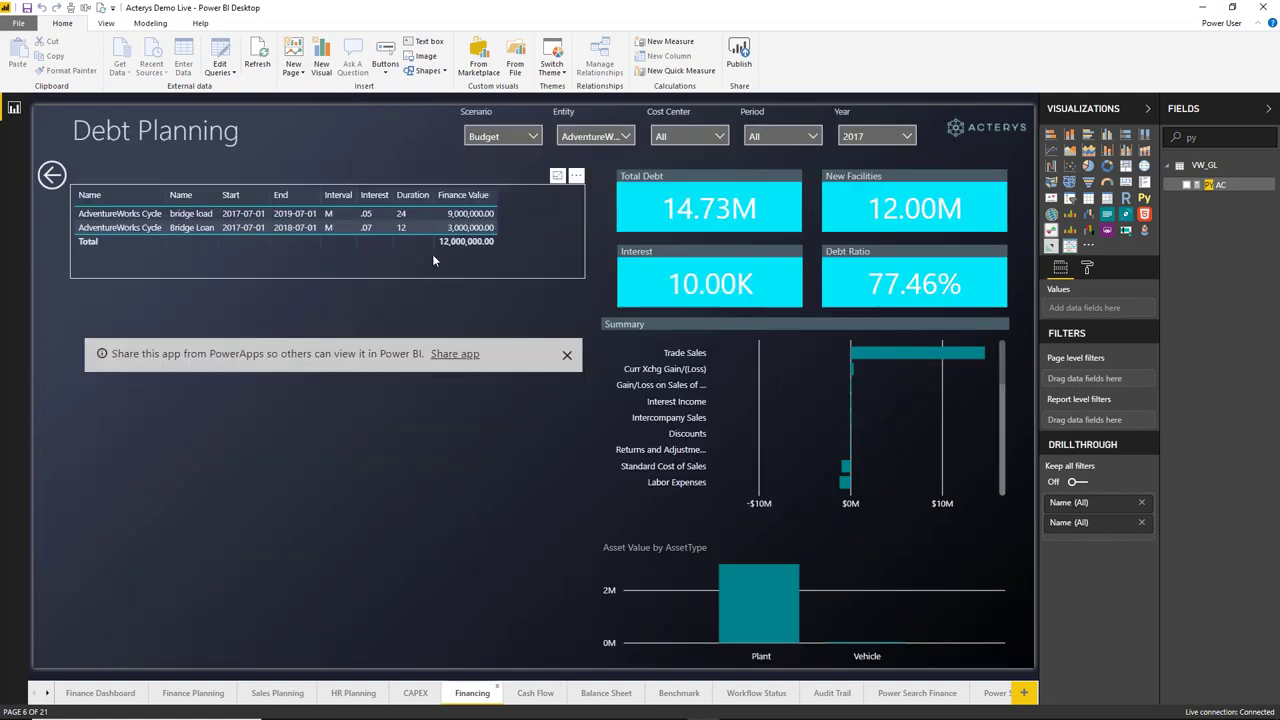
Dismiss the PowerApps share banner and start a new AdventureWorks Cycle loan
left_click(566, 366)
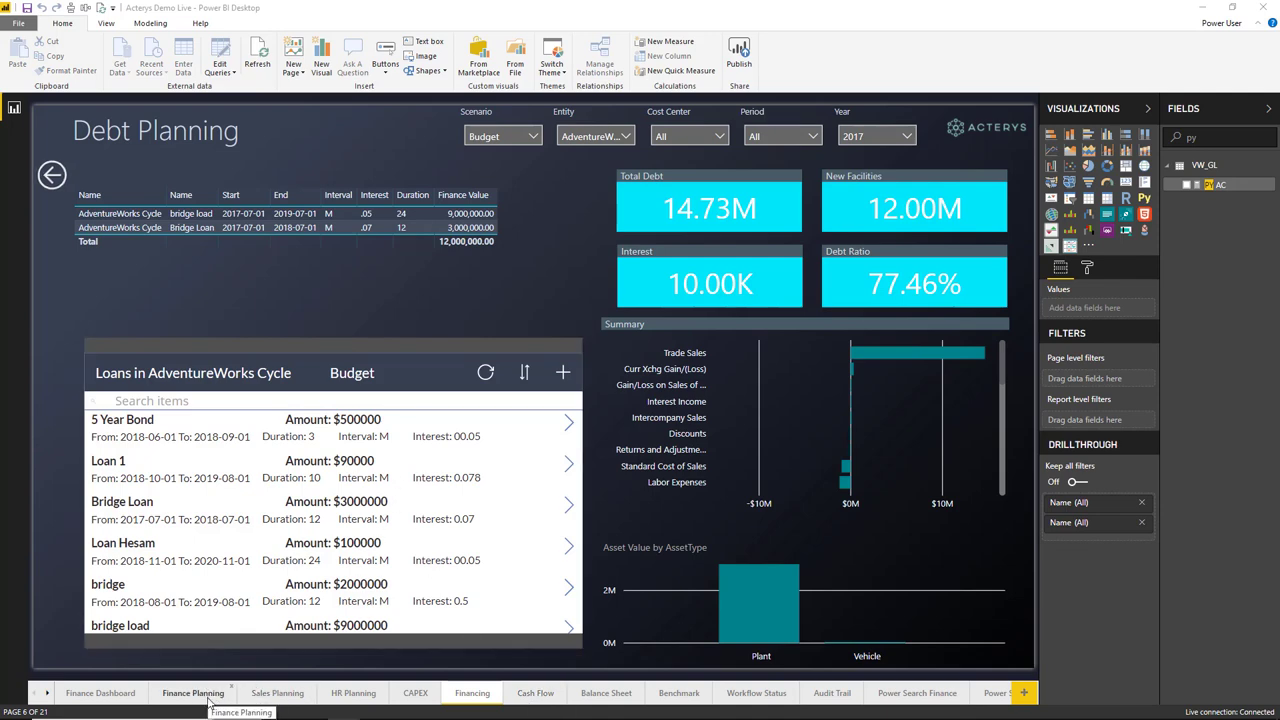
left_click(563, 375)
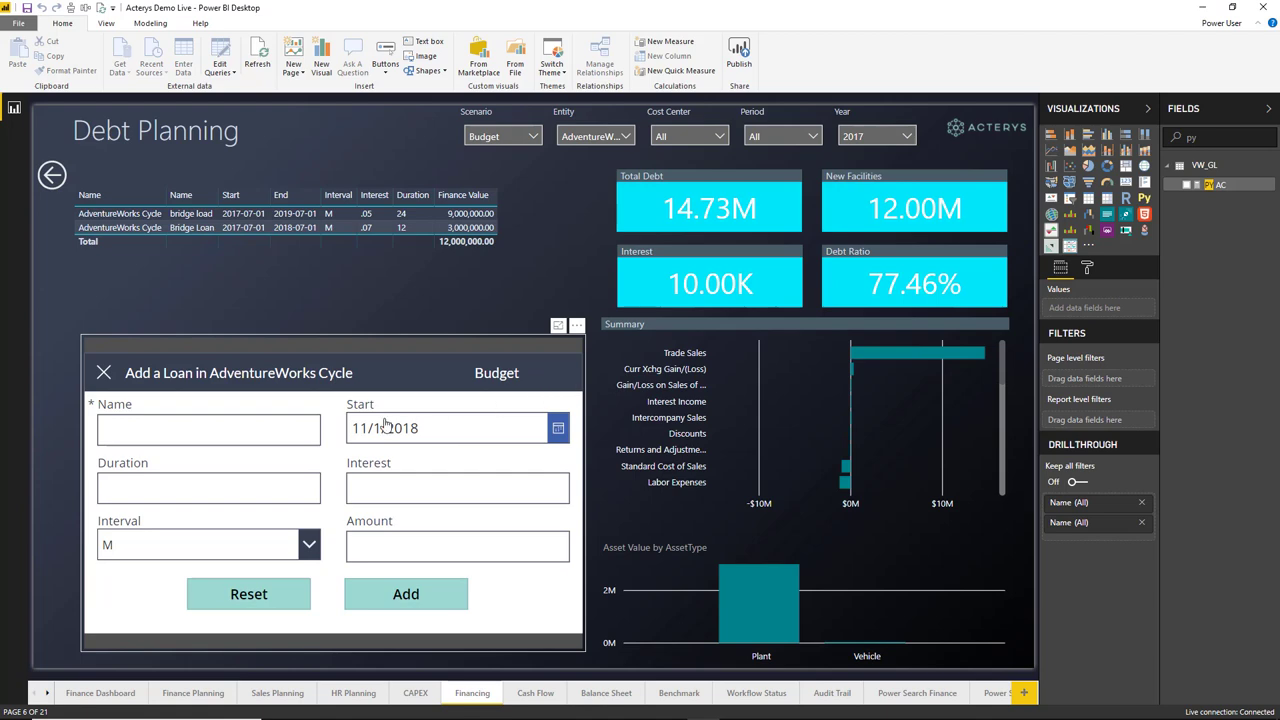
Cancel the Add a Loan form, returning to the Budget loans list
left_click(299, 427)
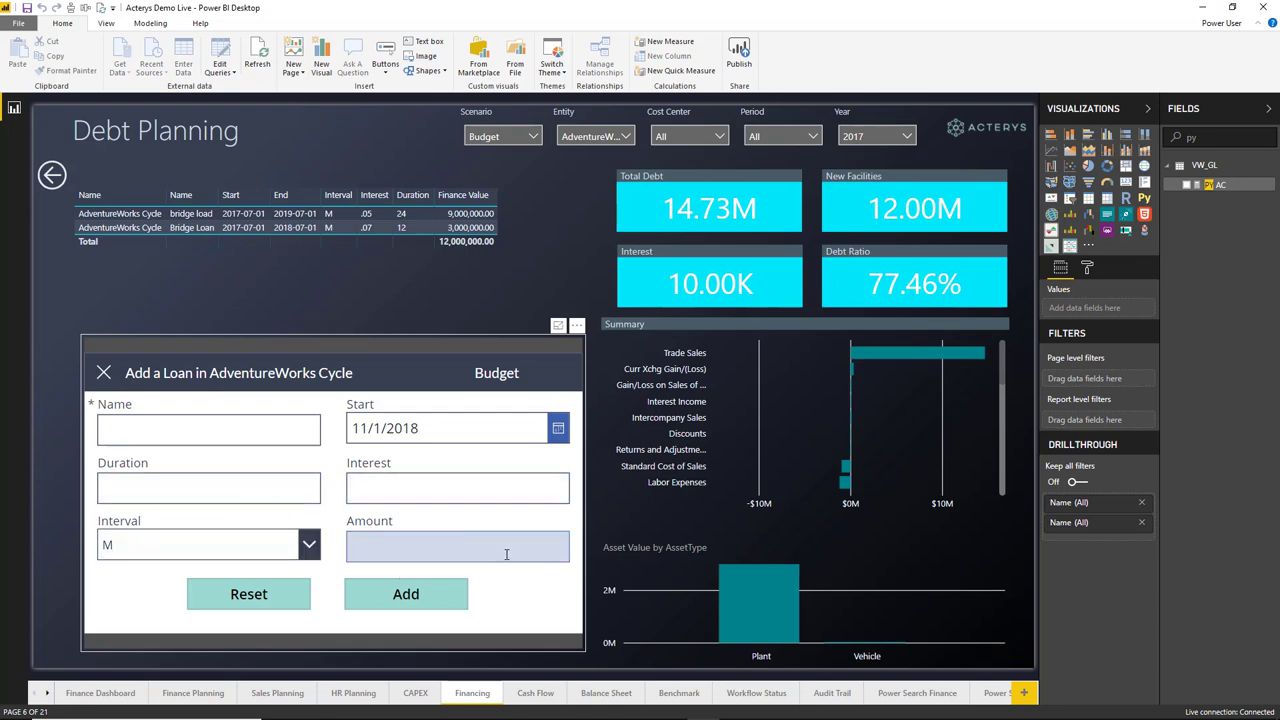
left_click(103, 372)
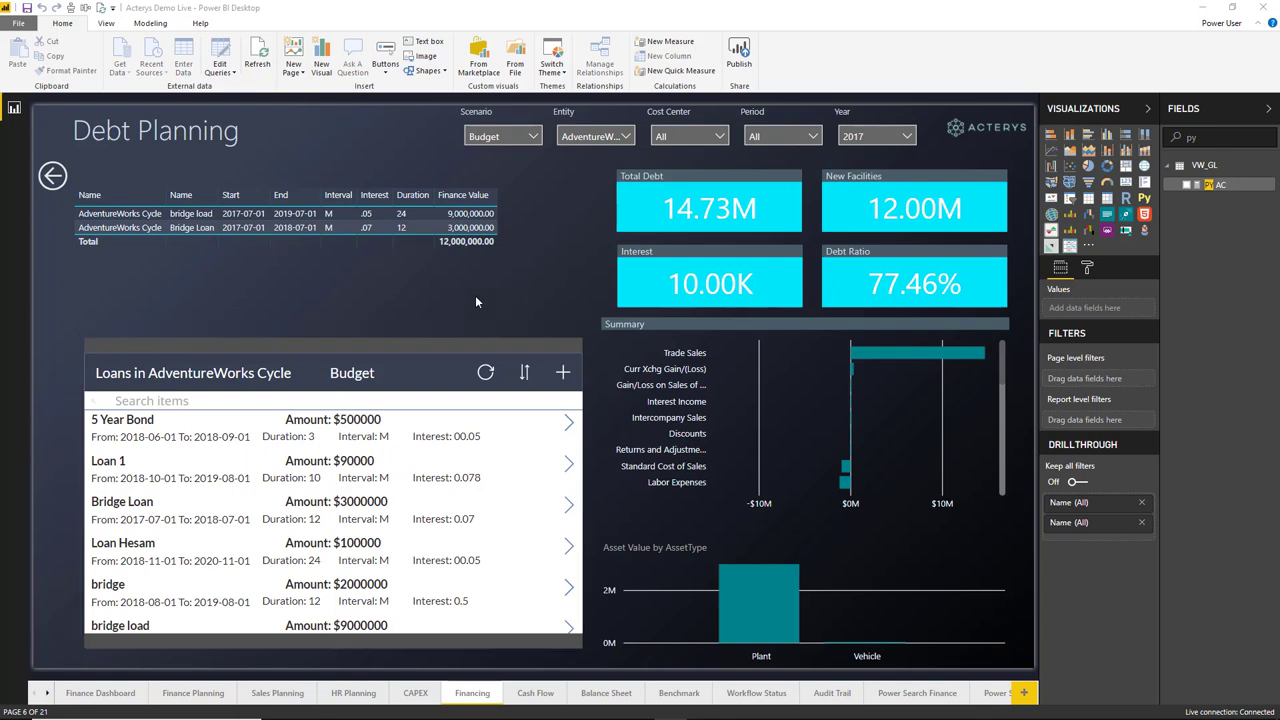
Bring the Acterys Planning Demo.xlsx workbook with Forecast Quarter PL 2017 to the front
key("alt+Tab")
key("alt+Tab")
key("alt+Tab")
key("alt+Tab")
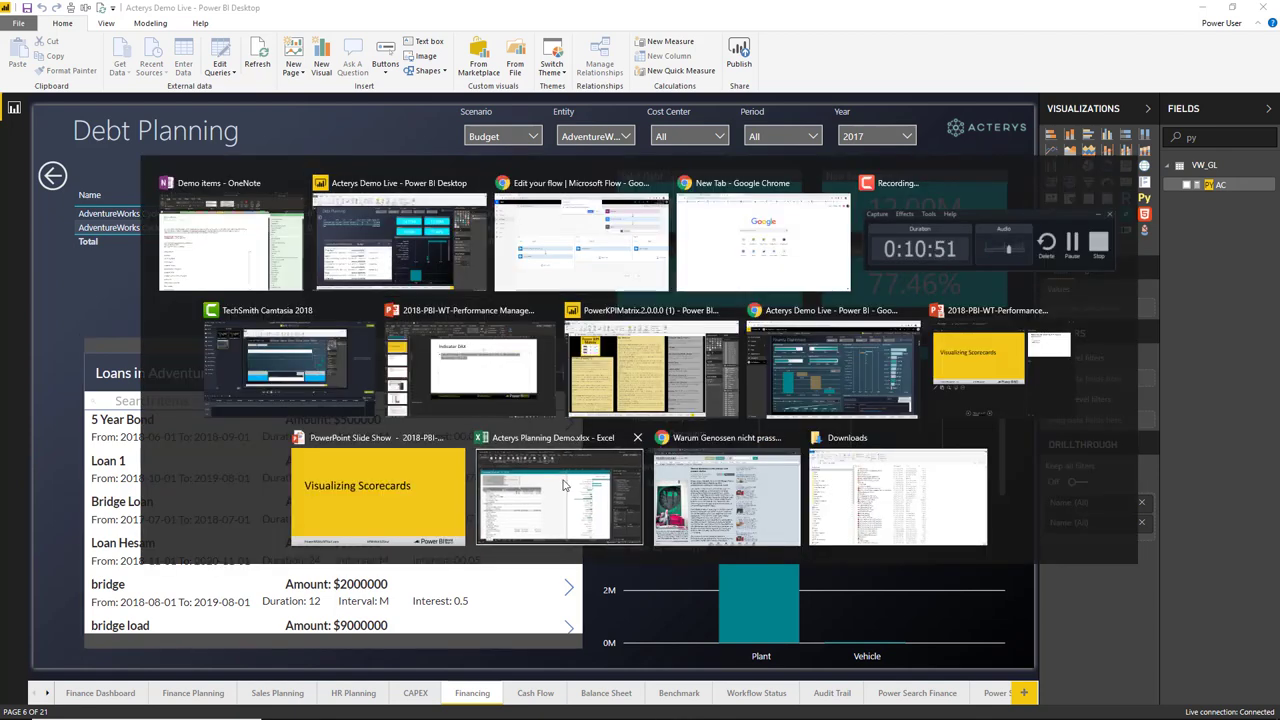
key("Escape")
key("alt+Tab")
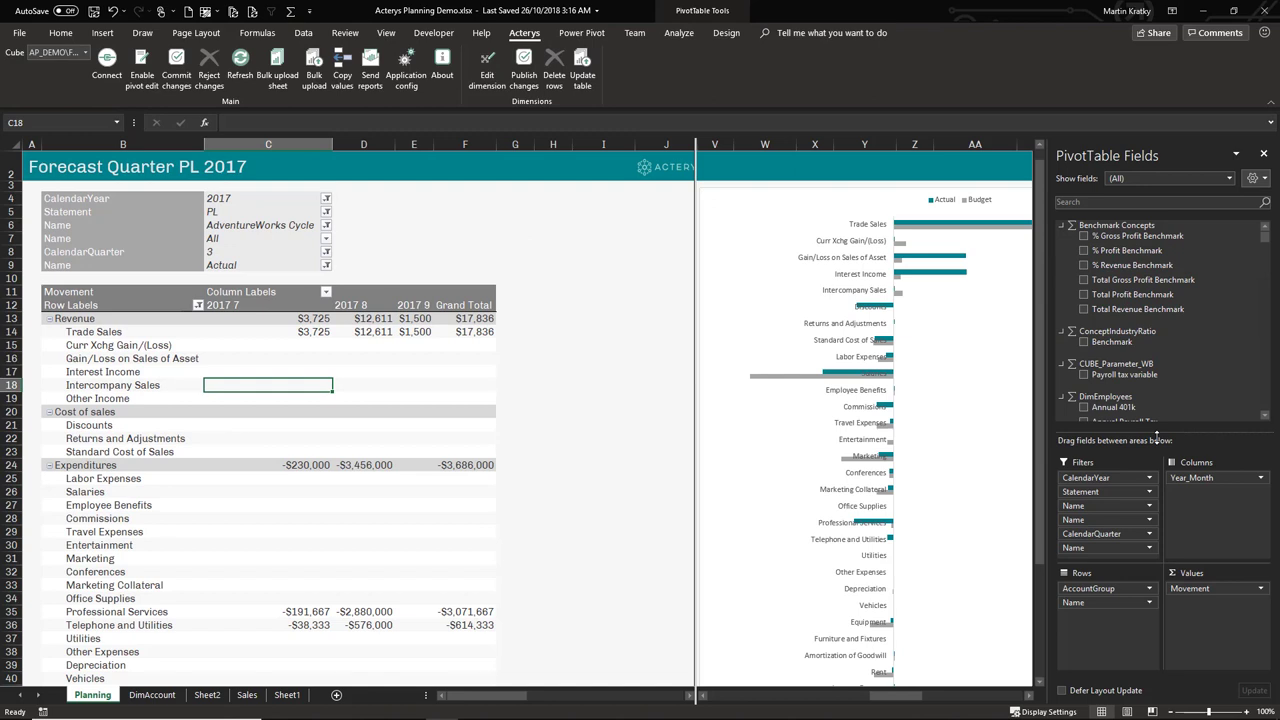
Enter 1000 as Other Income for 2017 7 in cell C19
left_click(314, 423)
left_click(322, 442)
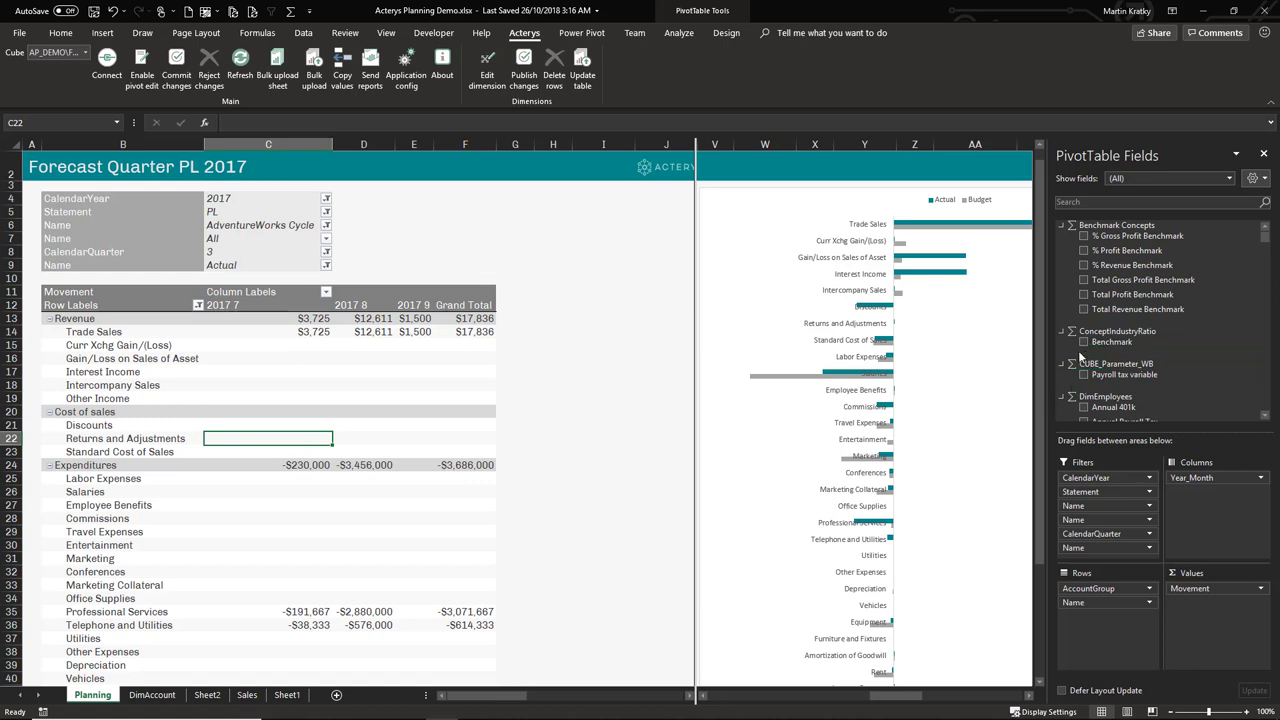
left_click(383, 440)
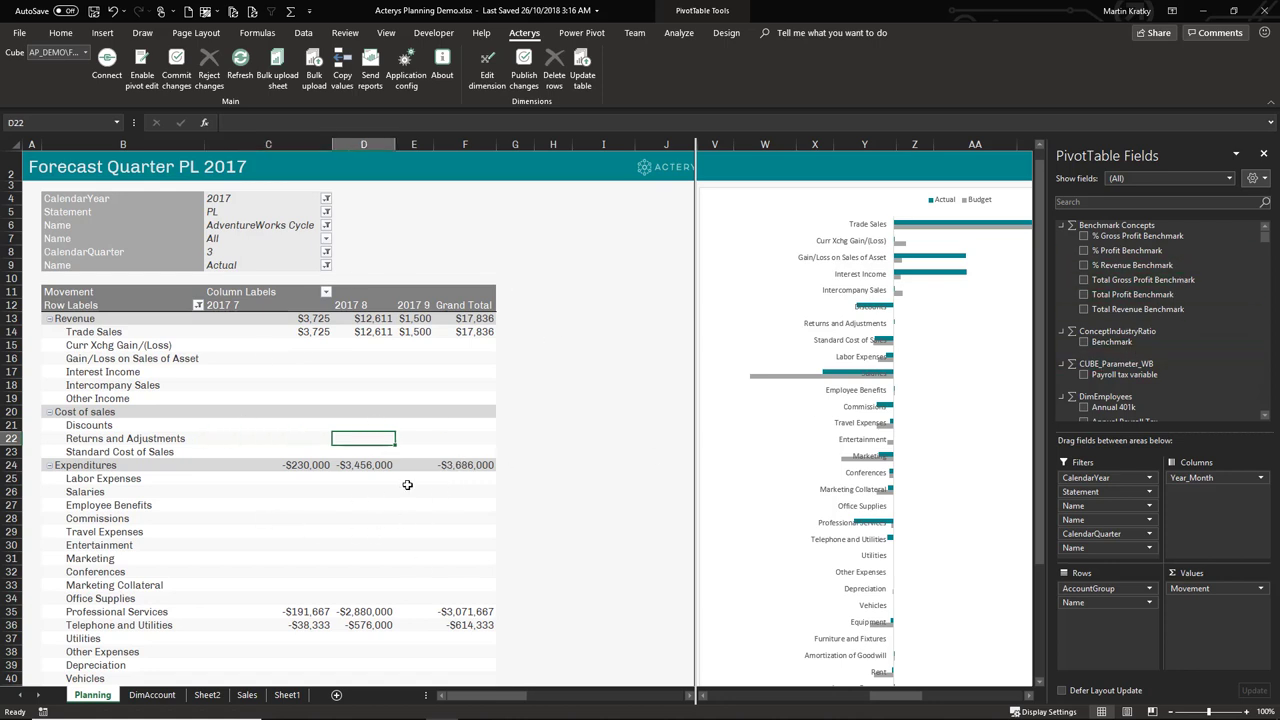
mouse_move(402, 494)
left_click(265, 397)
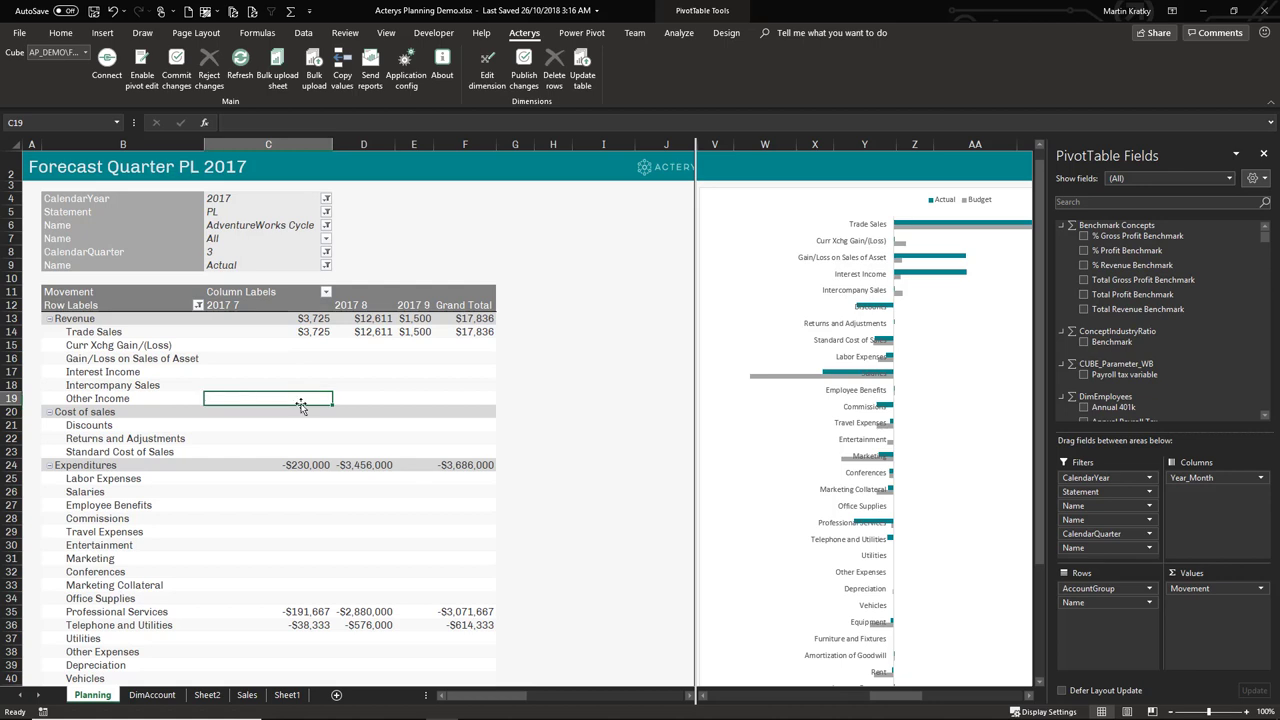
type("1000")
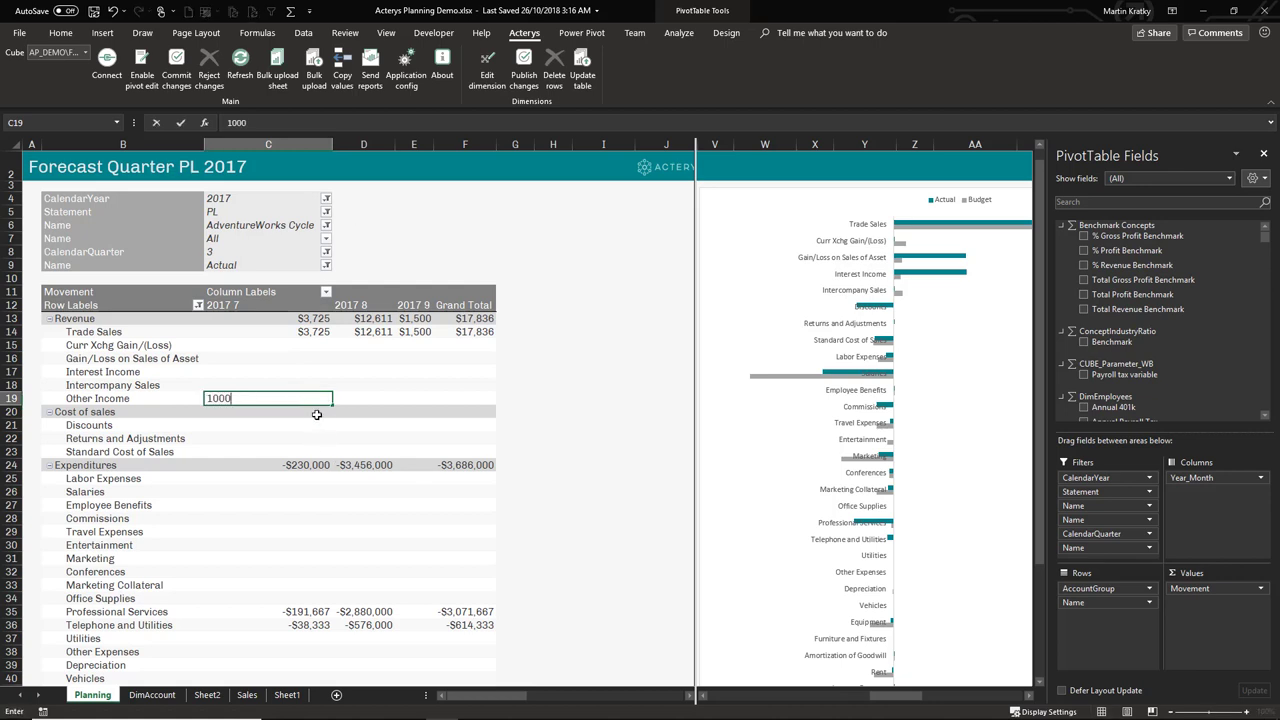
key("Return")
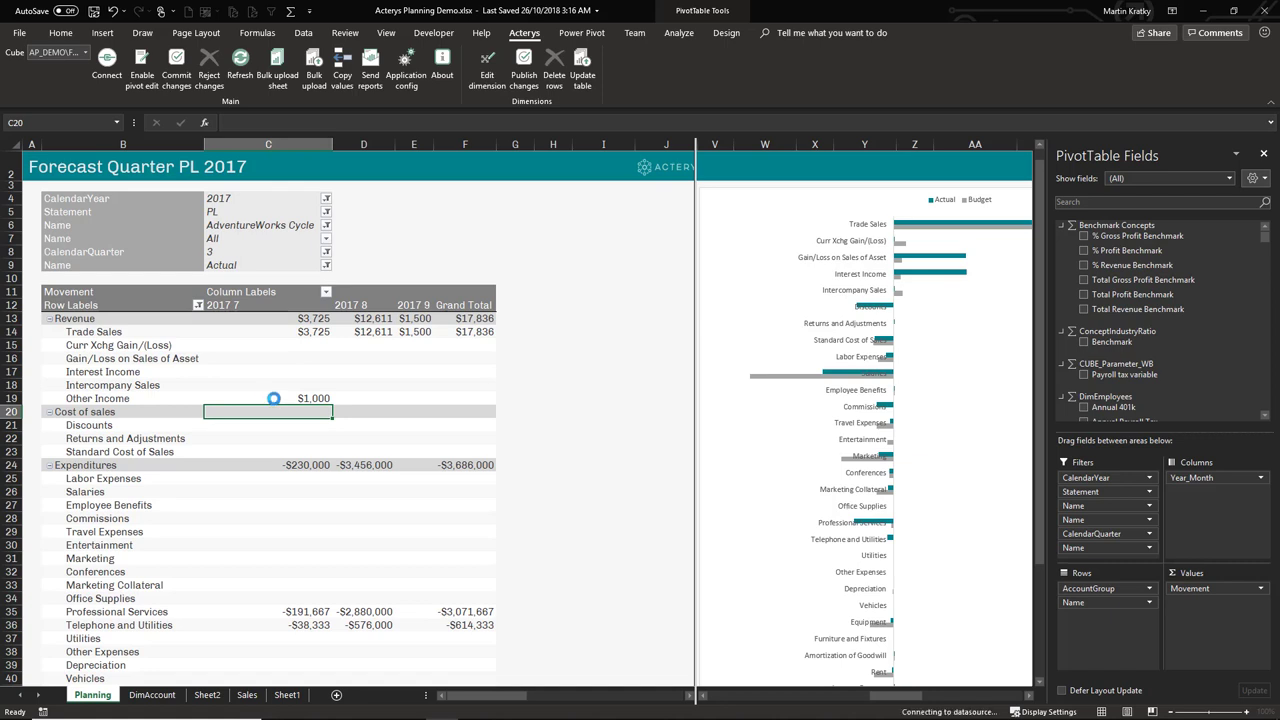
Enter 1000 Other Income for 2017 8 and fill it across to 2017 9
left_click(284, 398)
mouse_move(286, 398)
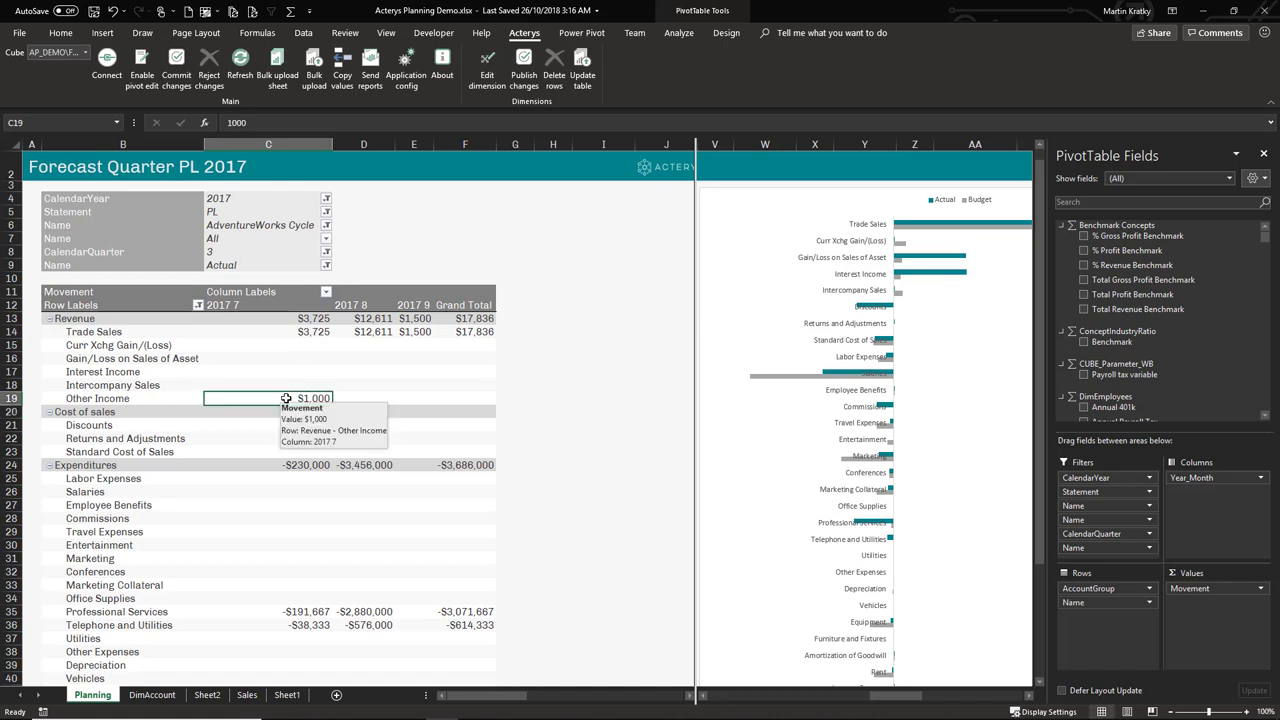
left_click(349, 398)
type("1000")
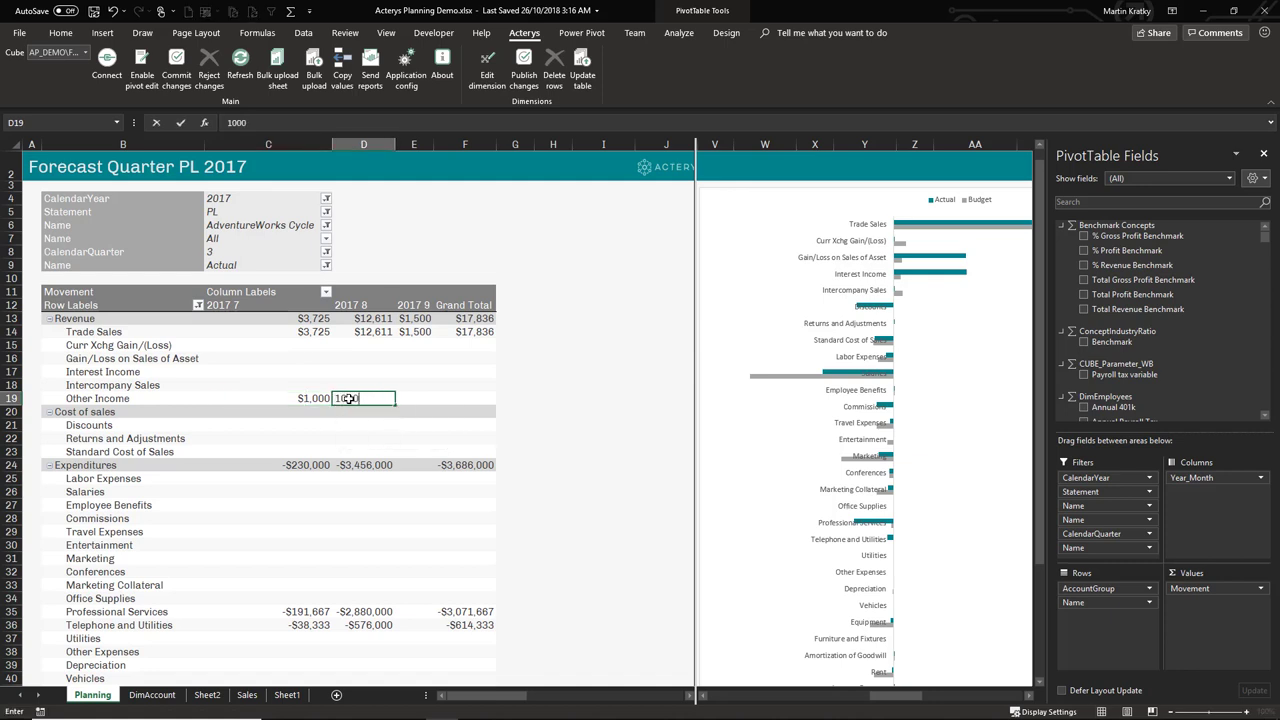
key("Return")
left_click(378, 398)
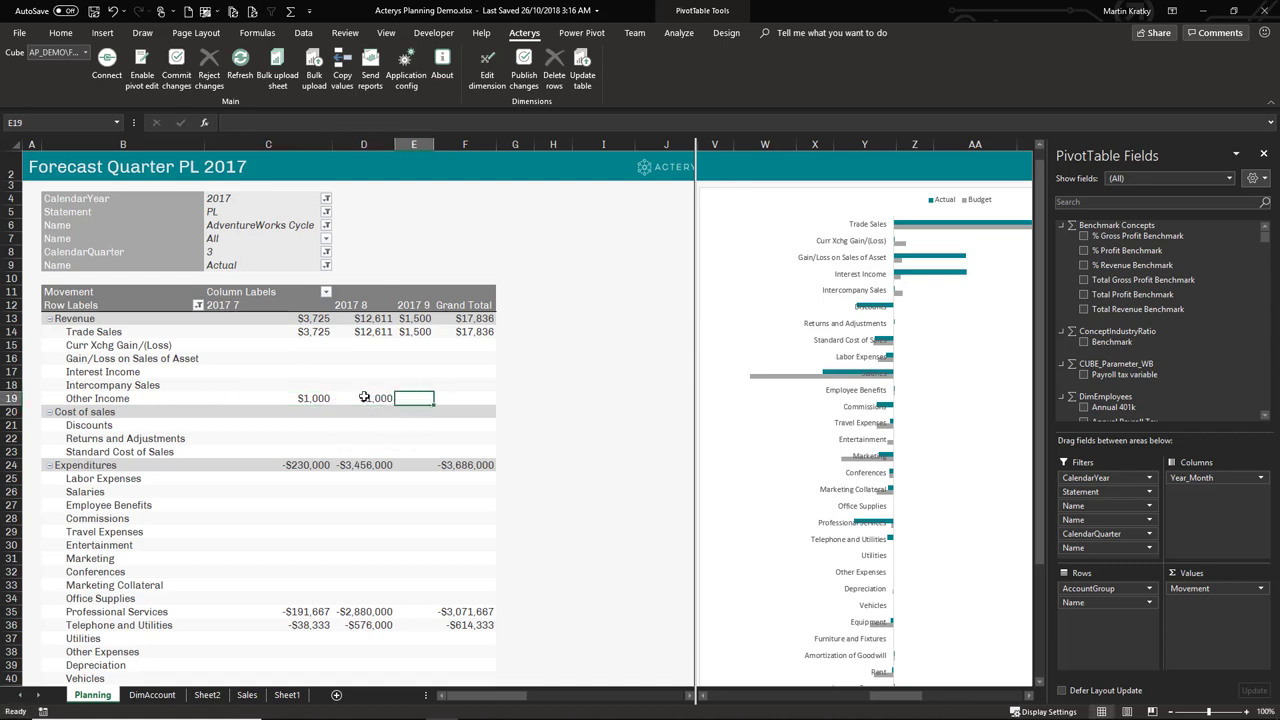
left_click_drag(396, 405, 436, 403)
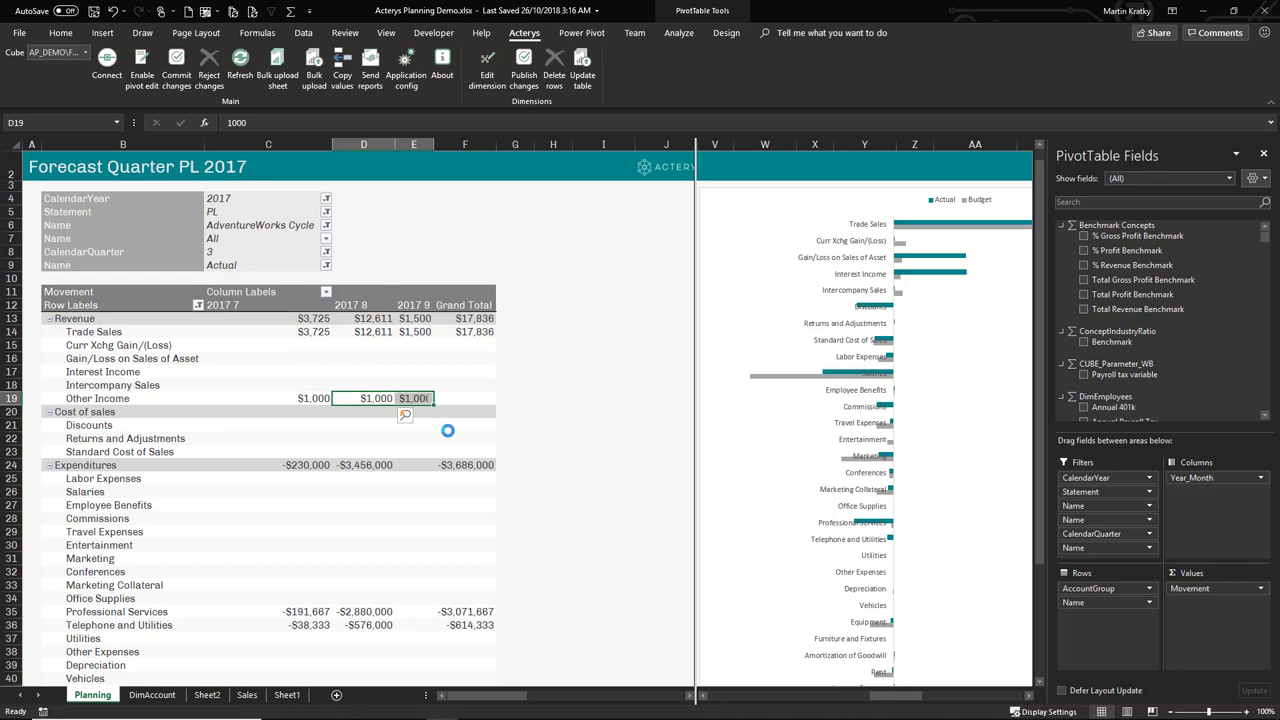
left_click(401, 385)
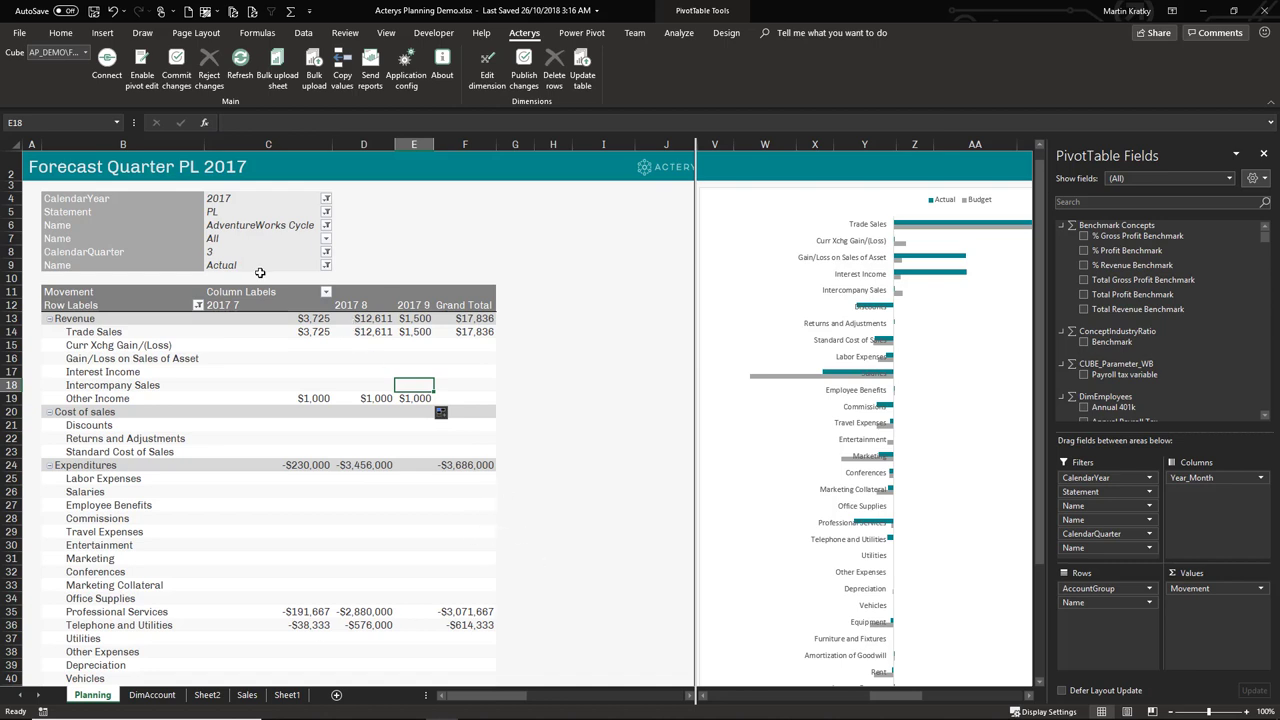
mouse_move(423, 381)
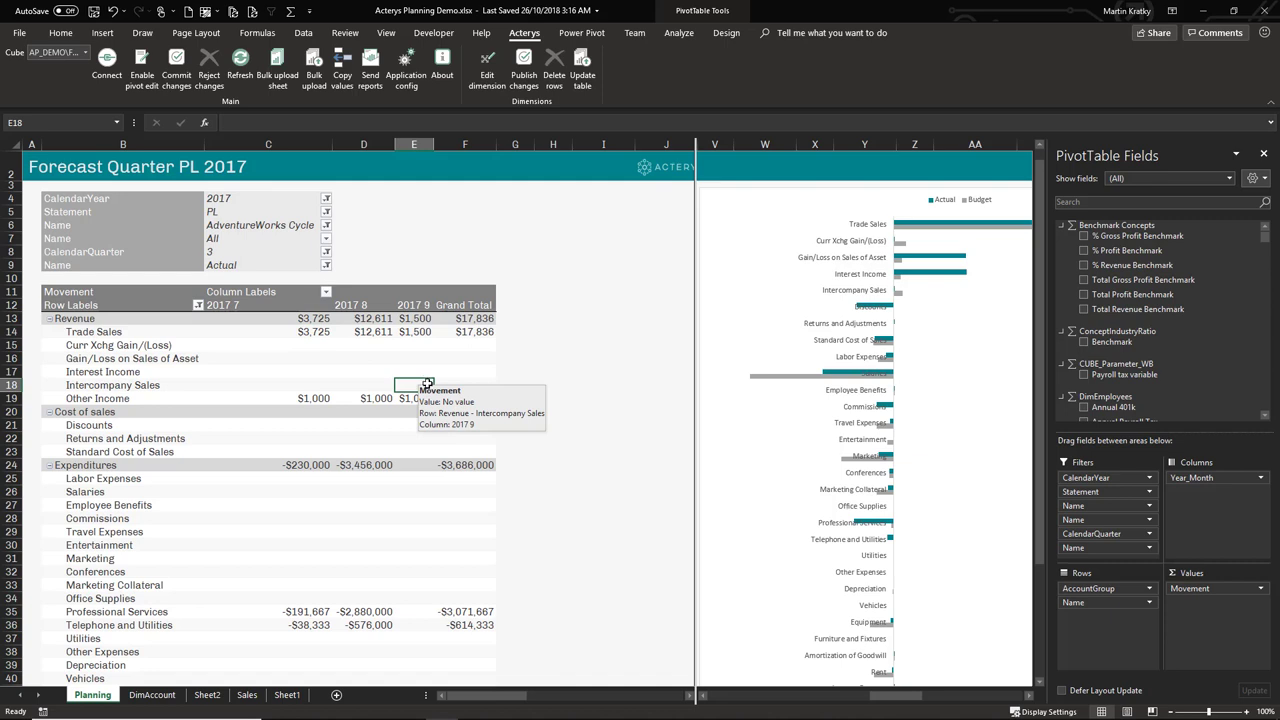
left_click(427, 383)
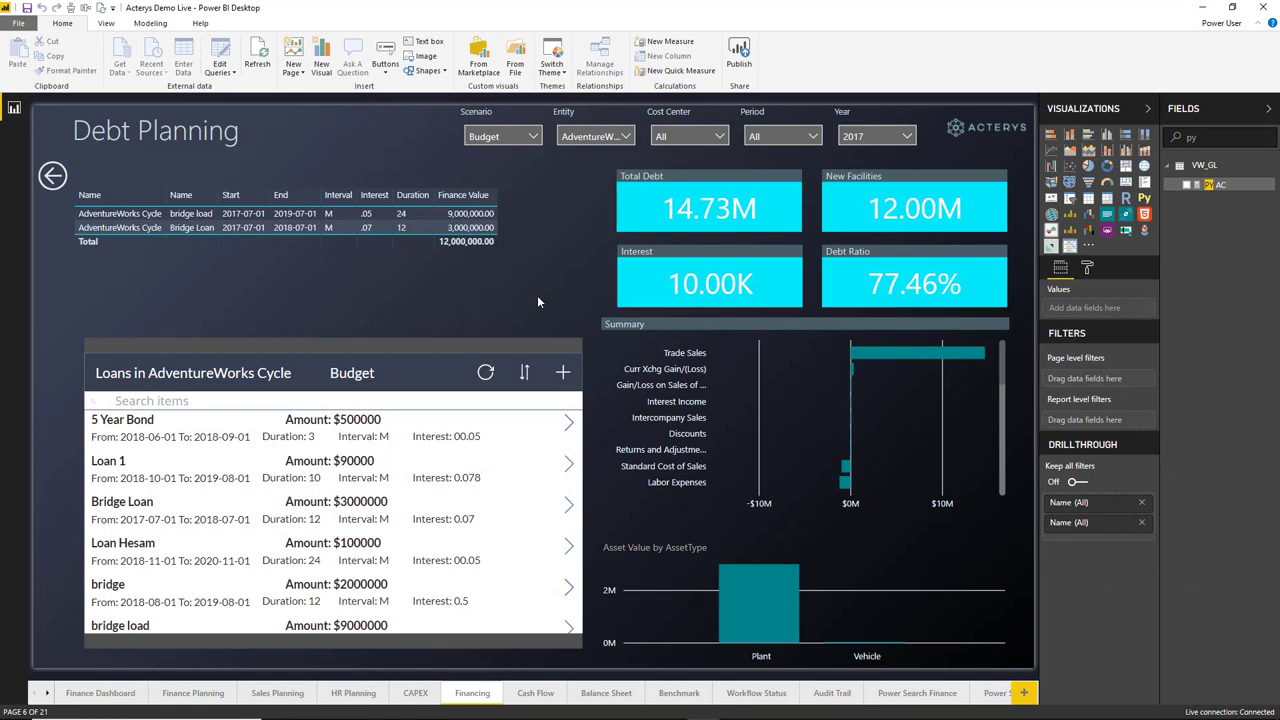
Check the Scenario slicer's options, then switch to the Acterys Modeller dimensions list
left_click(533, 140)
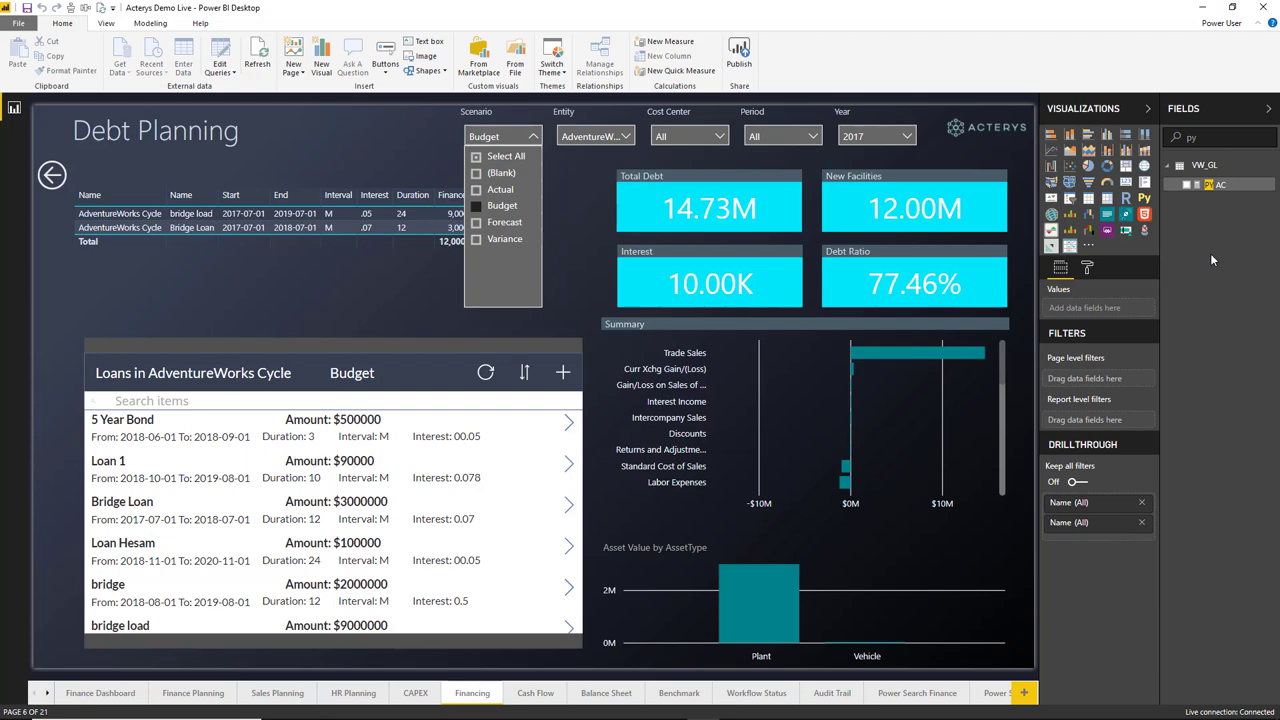
left_click(578, 248)
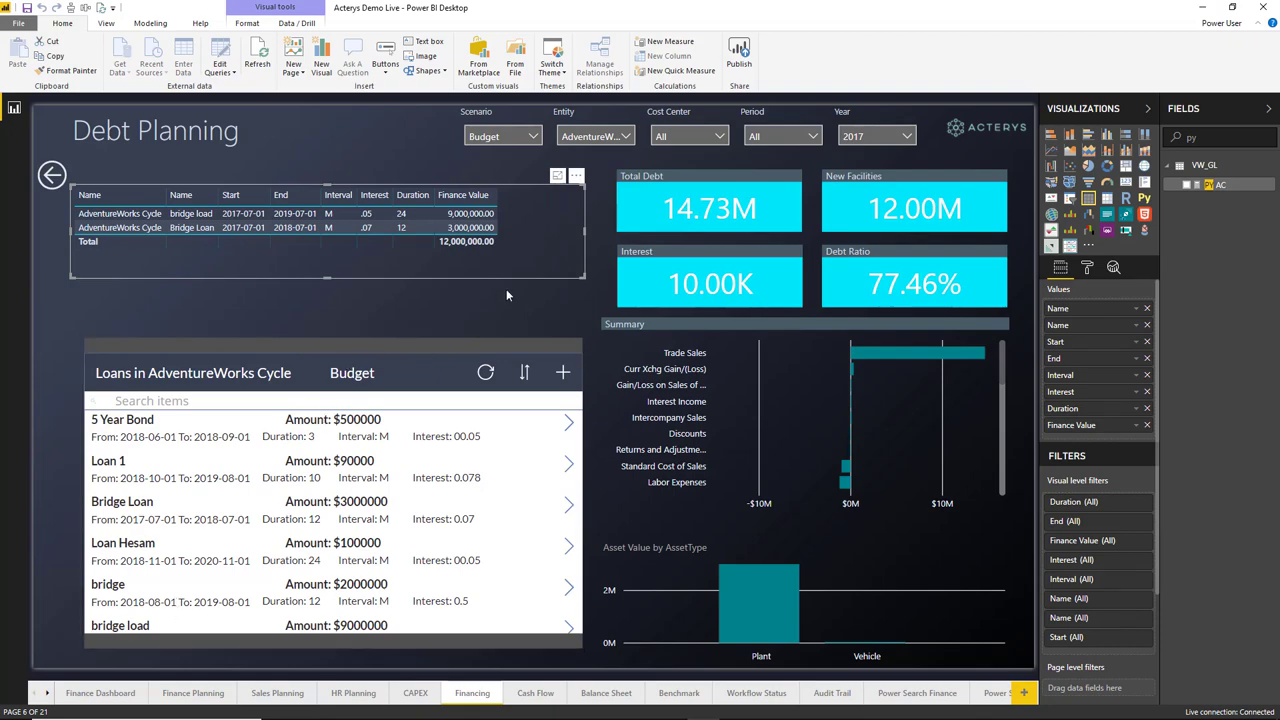
key("alt+Tab")
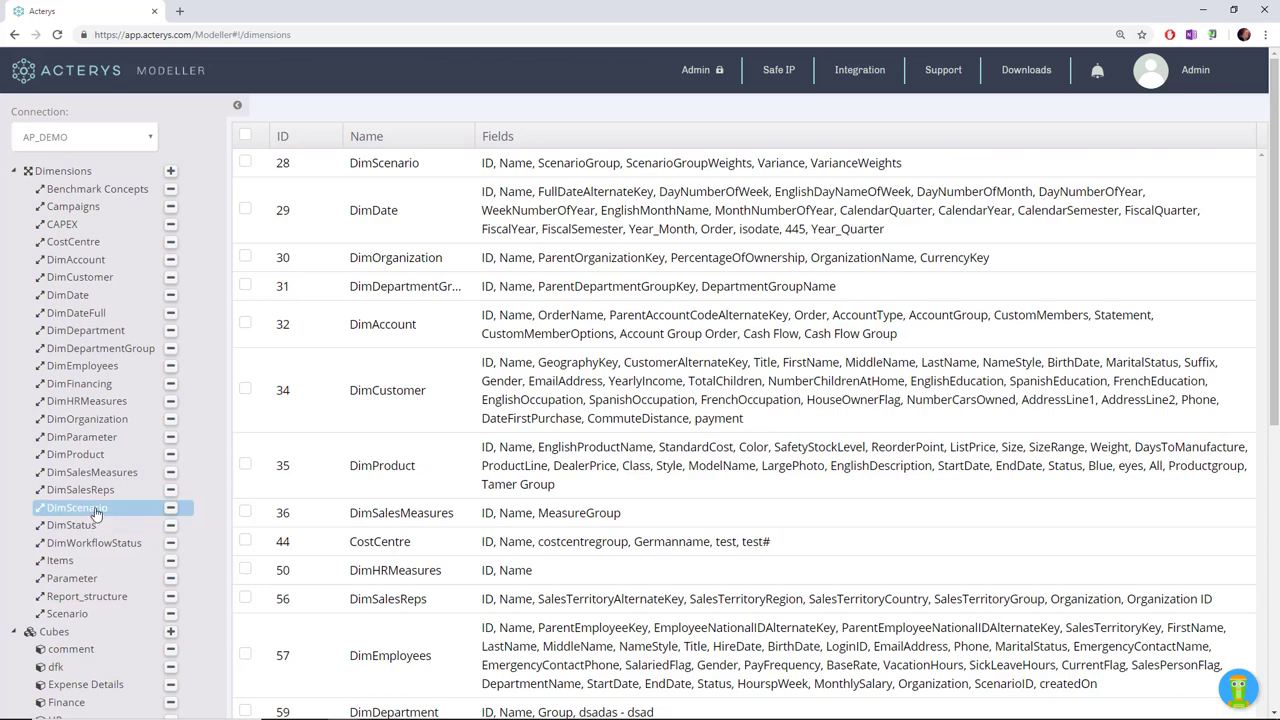
Add and save a Forecast 2 element (ID 7) in DimScenario, then refresh Power BI's data
left_click_drag(100, 512, 285, 562)
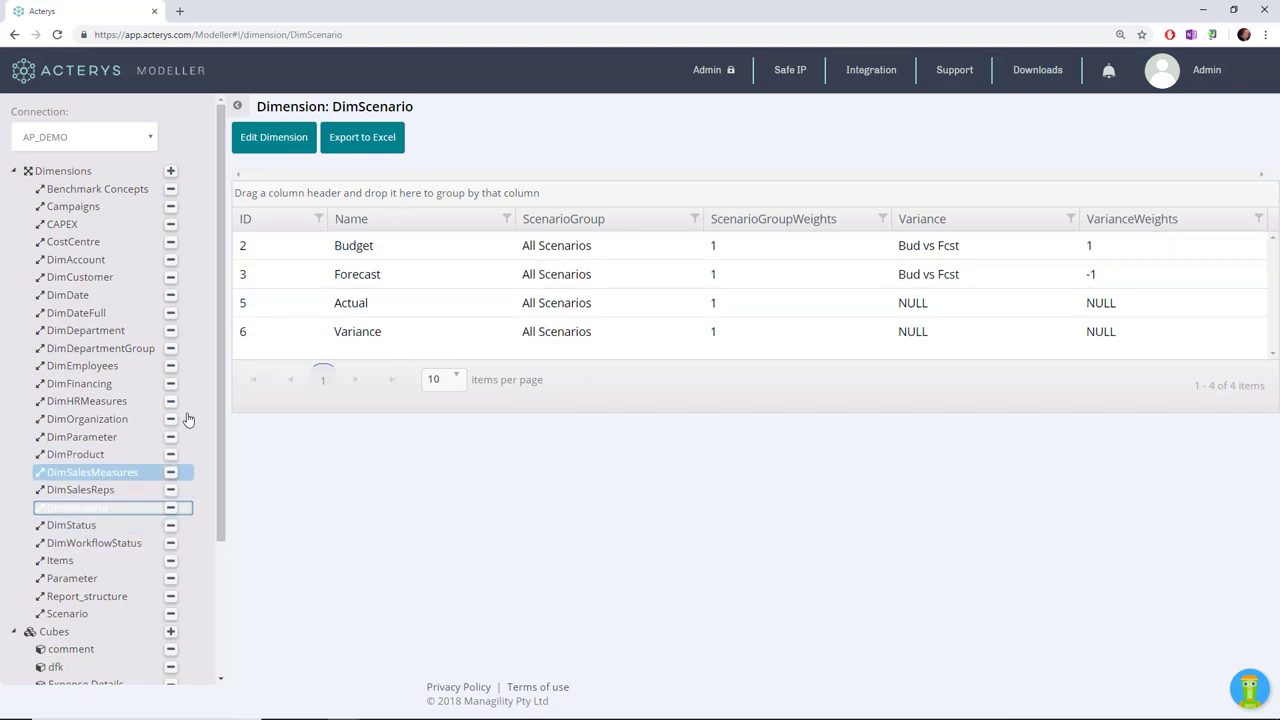
left_click(288, 146)
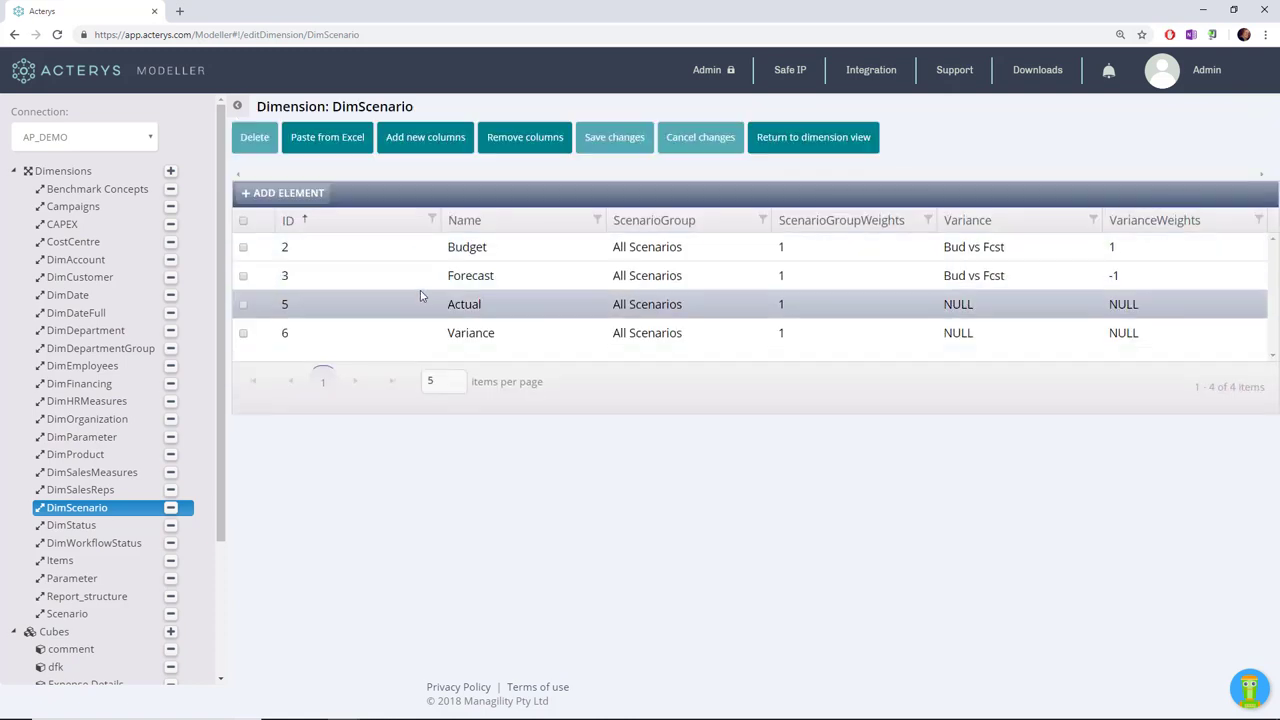
left_click(310, 196)
left_click(474, 252)
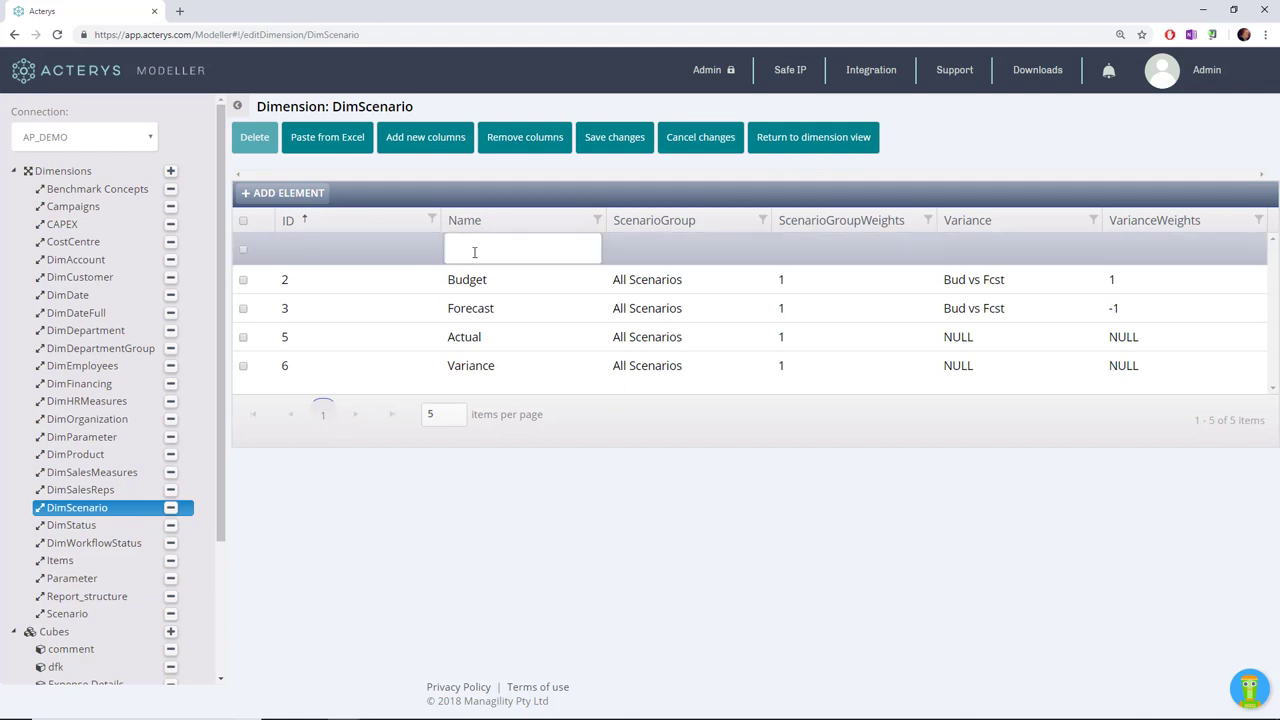
type("Forecast 2")
left_click(652, 636)
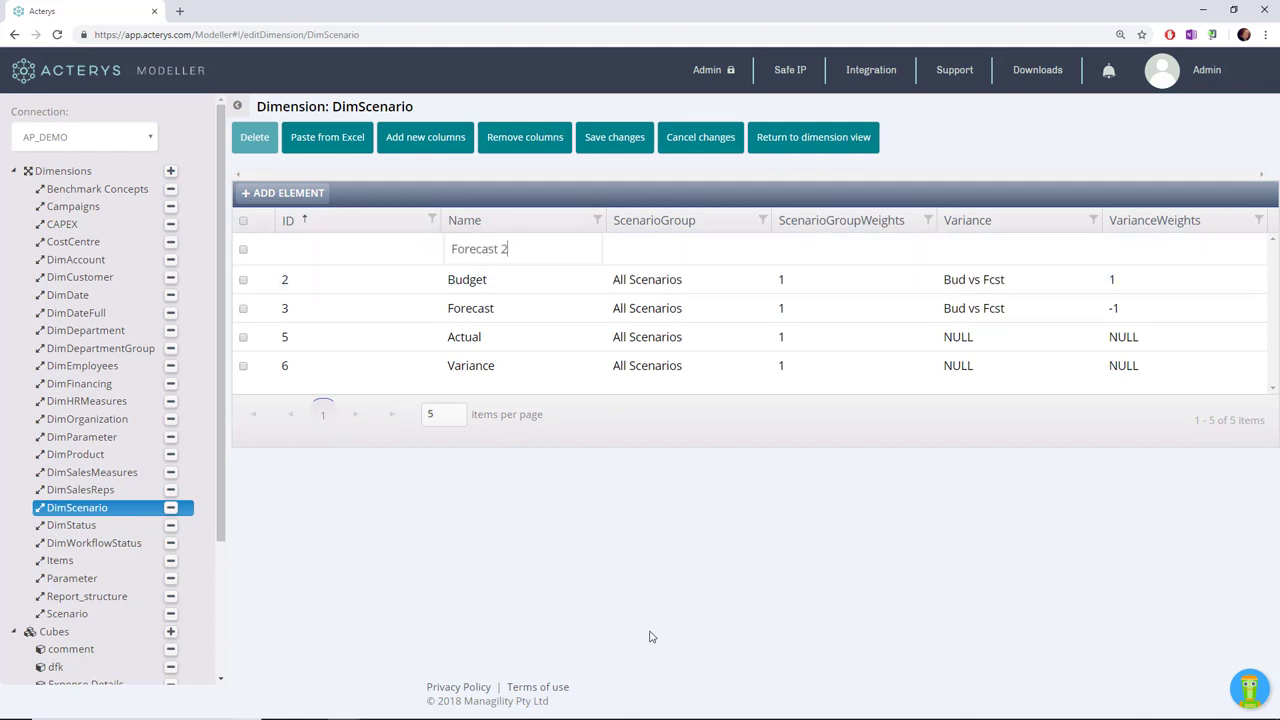
left_click(600, 145)
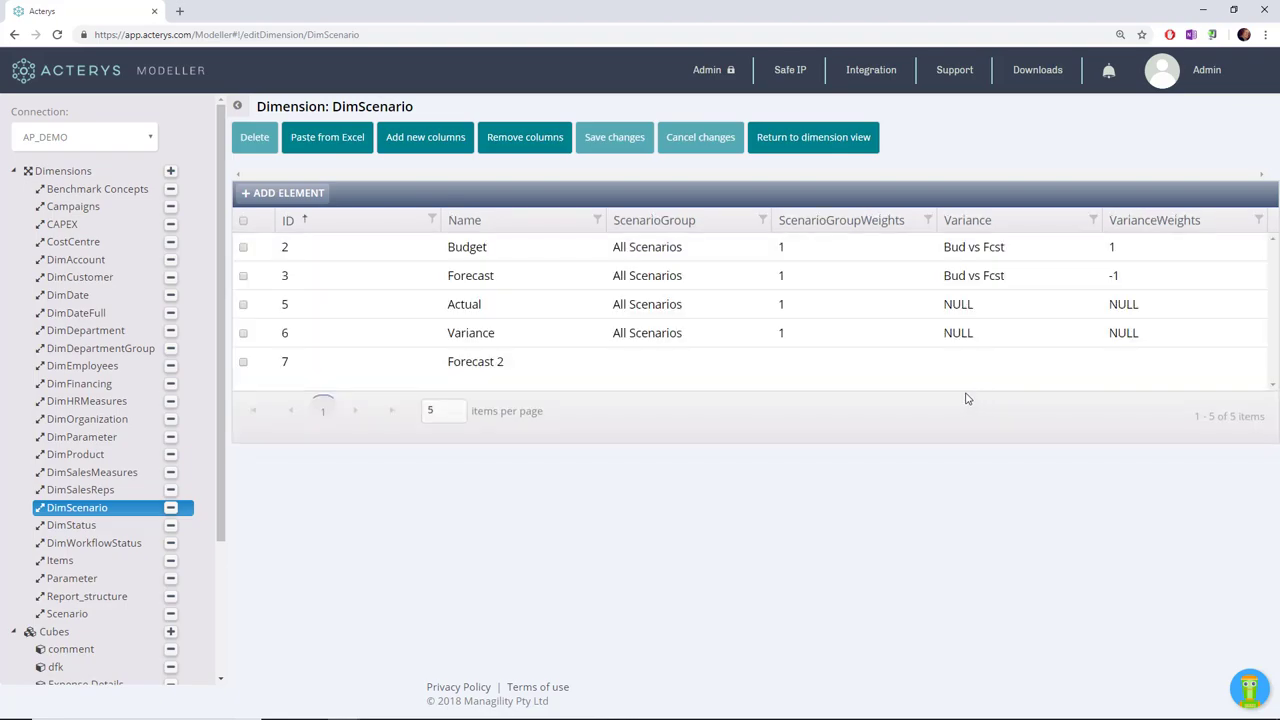
key("alt+Tab")
left_click(257, 58)
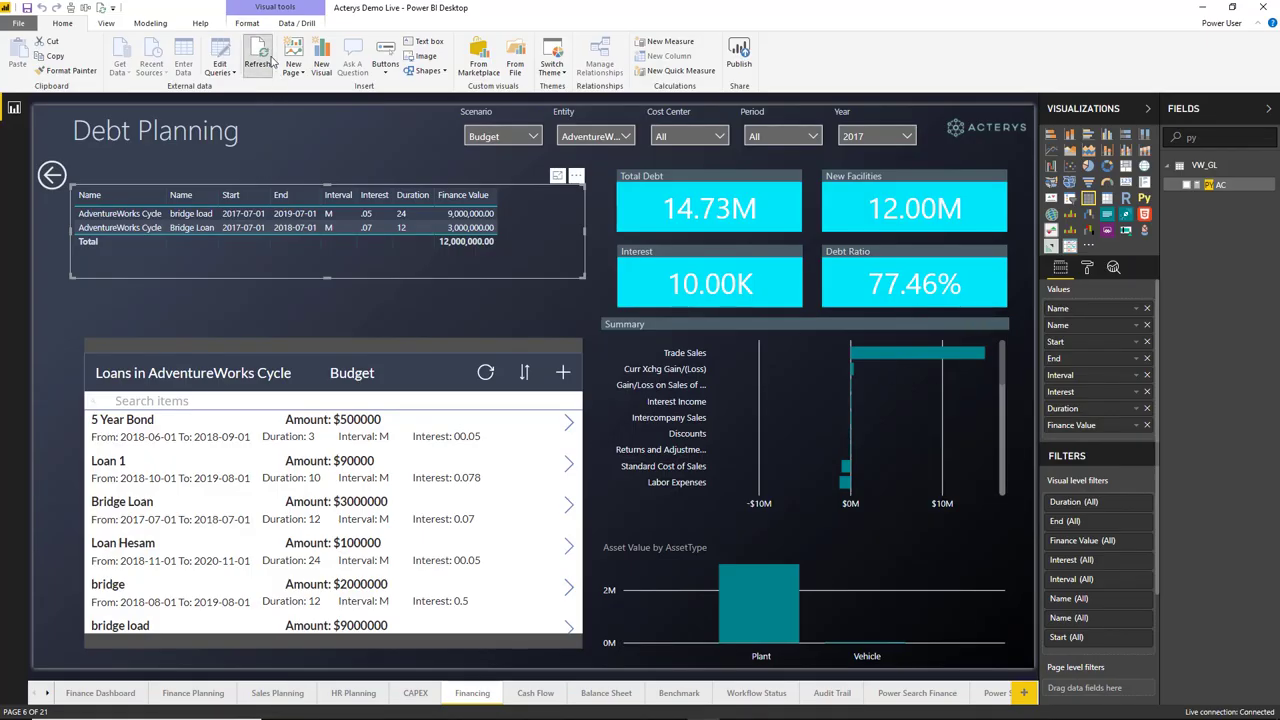
Filter the report to Forecast 2 in the Scenario slicer, then switch back to Budget (14.73M Total Debt)
left_click(529, 135)
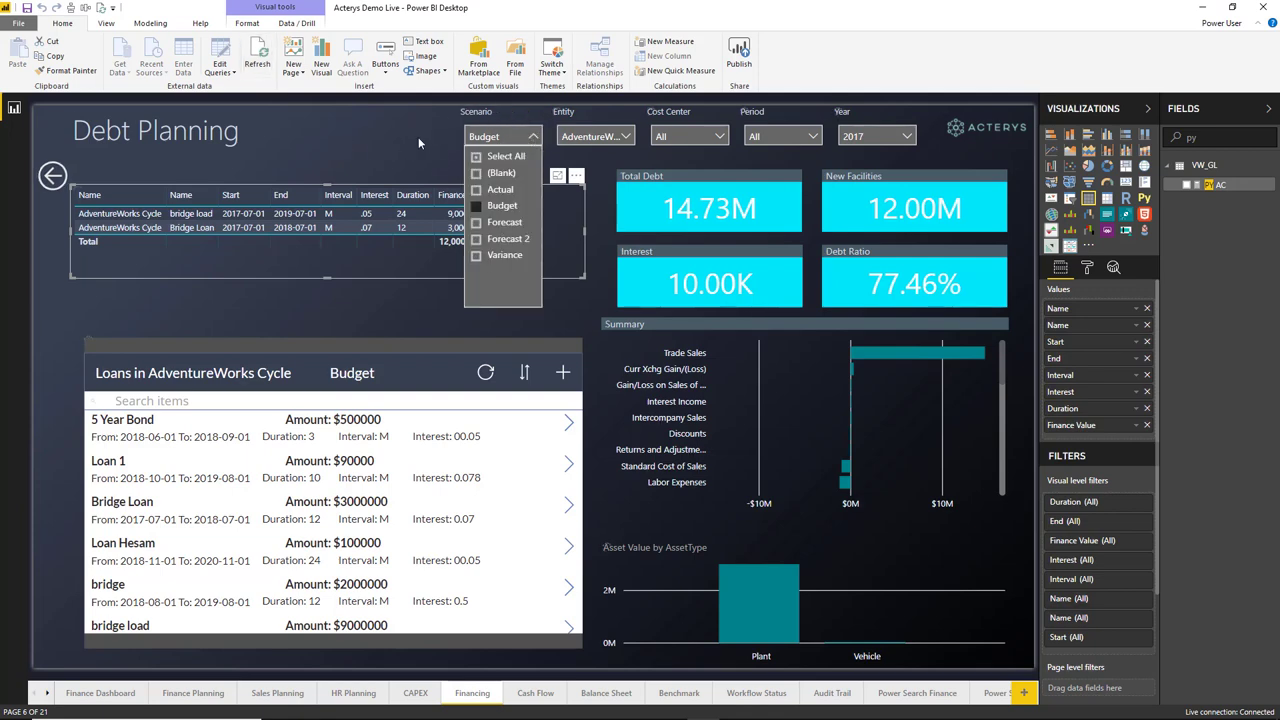
left_click(533, 136)
left_click(535, 136)
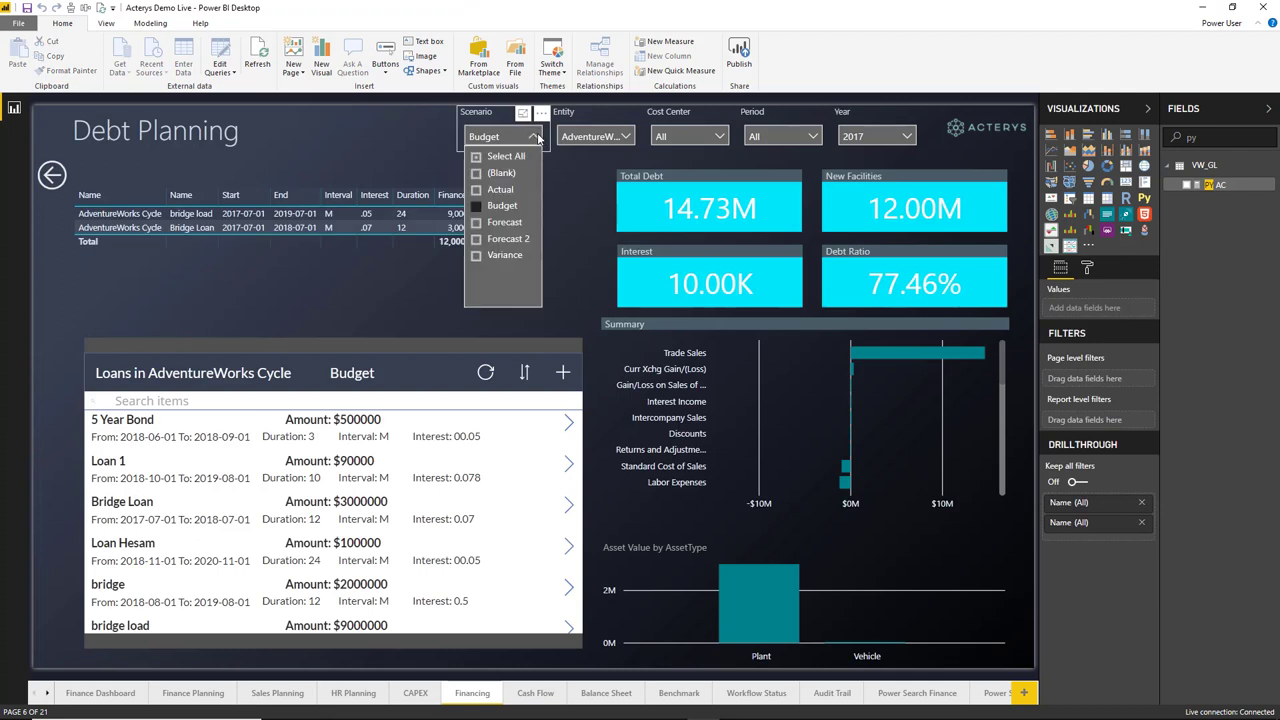
left_click(507, 239)
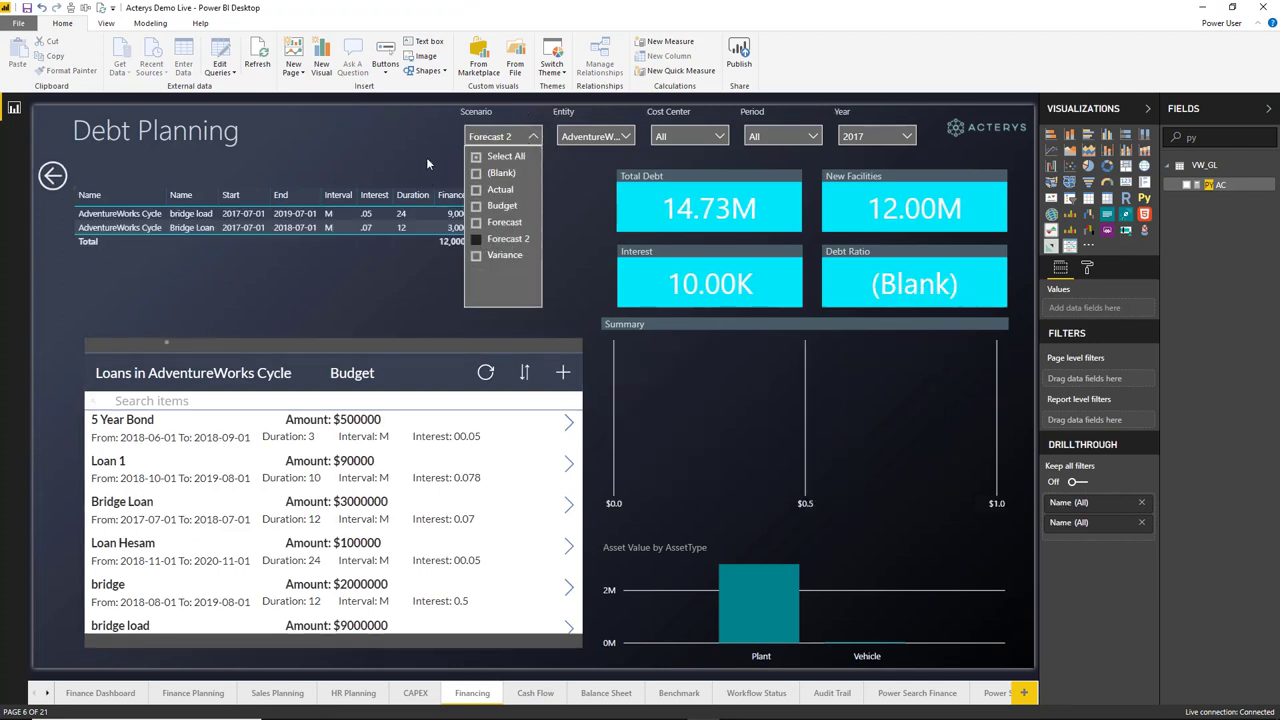
left_click(484, 210)
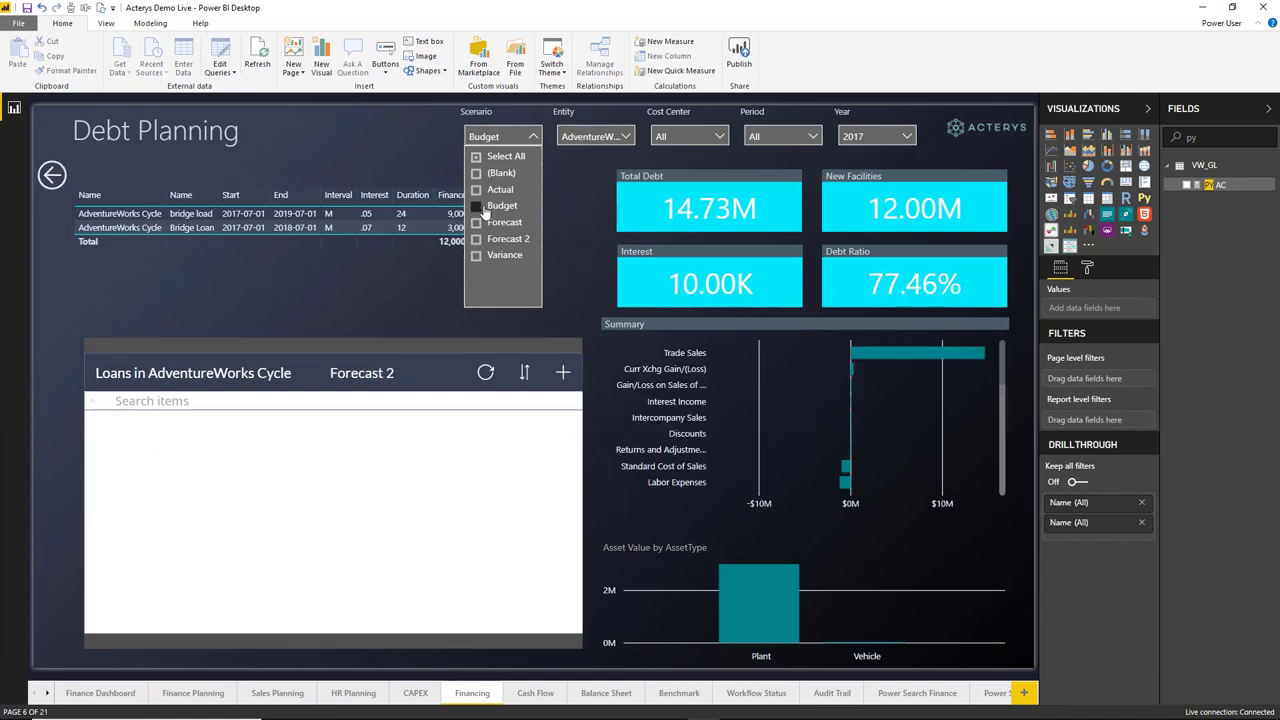
left_click(431, 170)
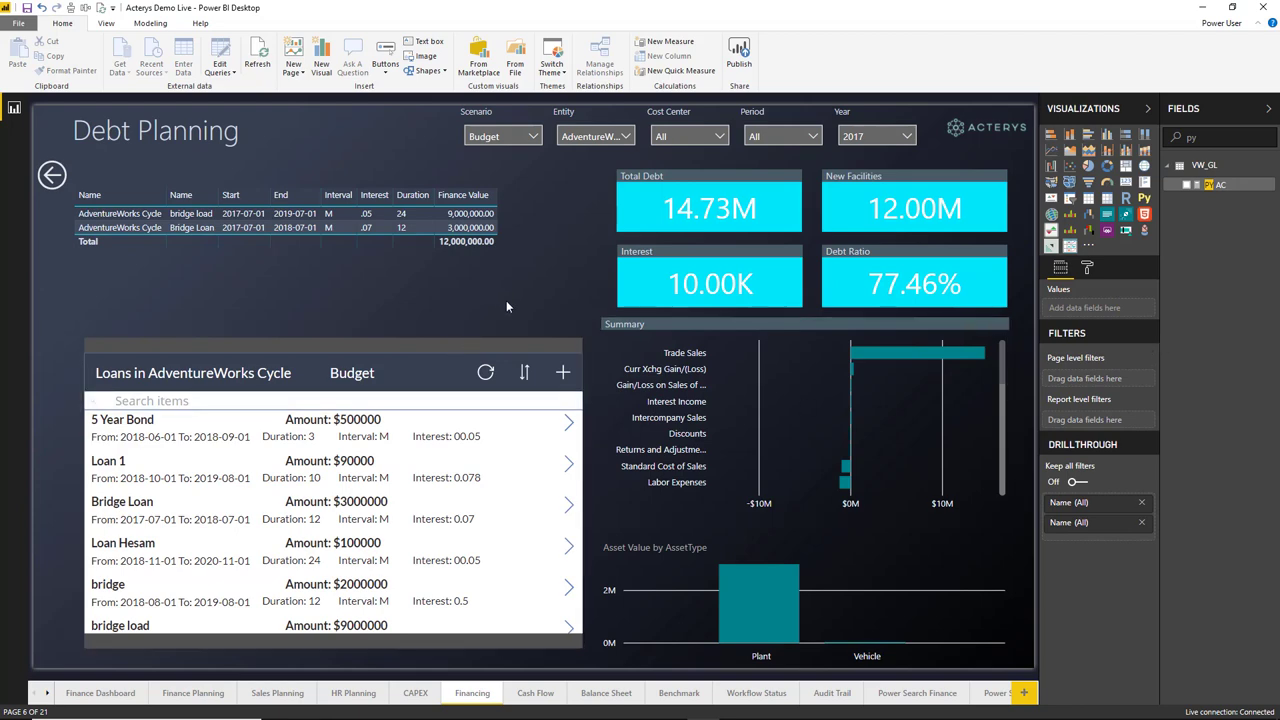
key("alt+Tab")
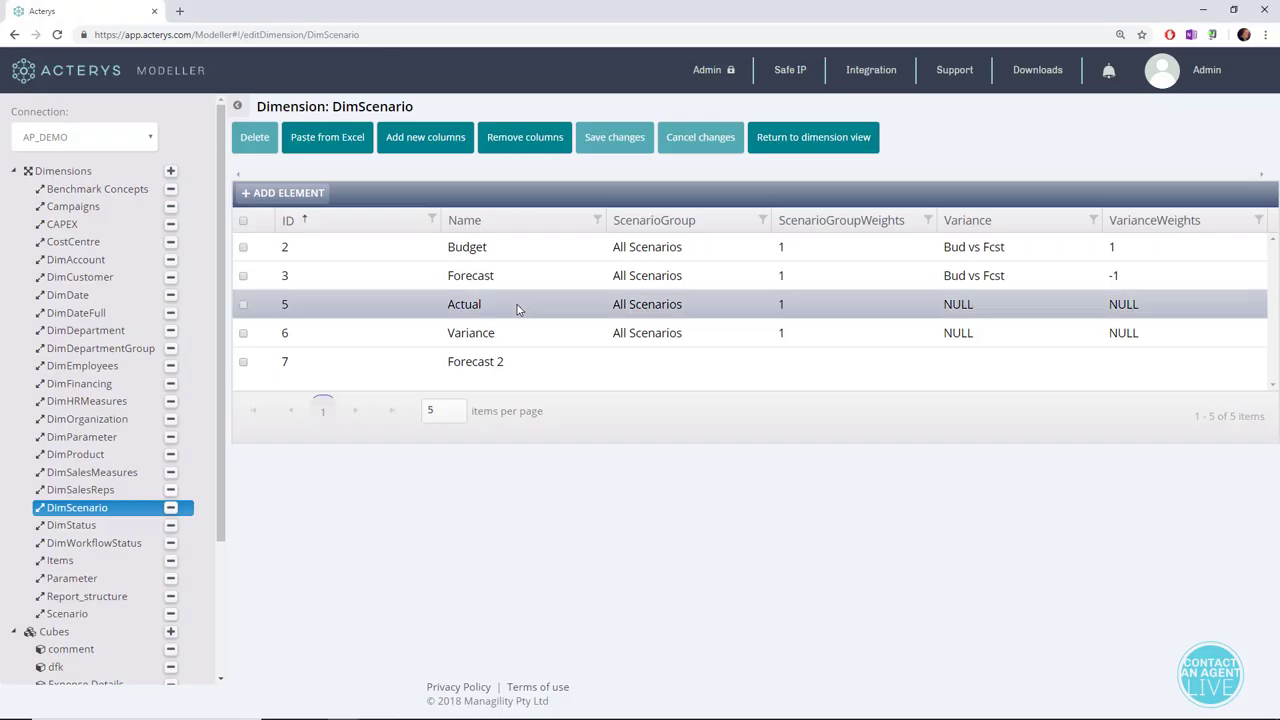
key("alt+Tab")
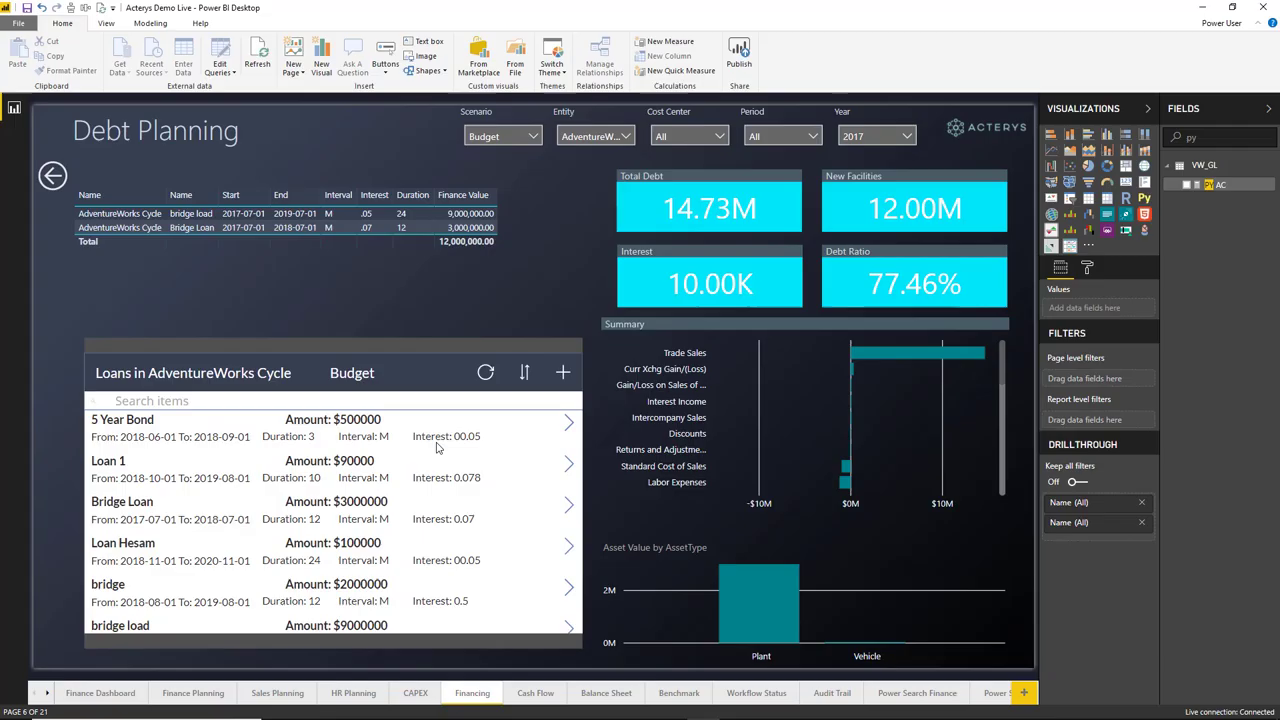